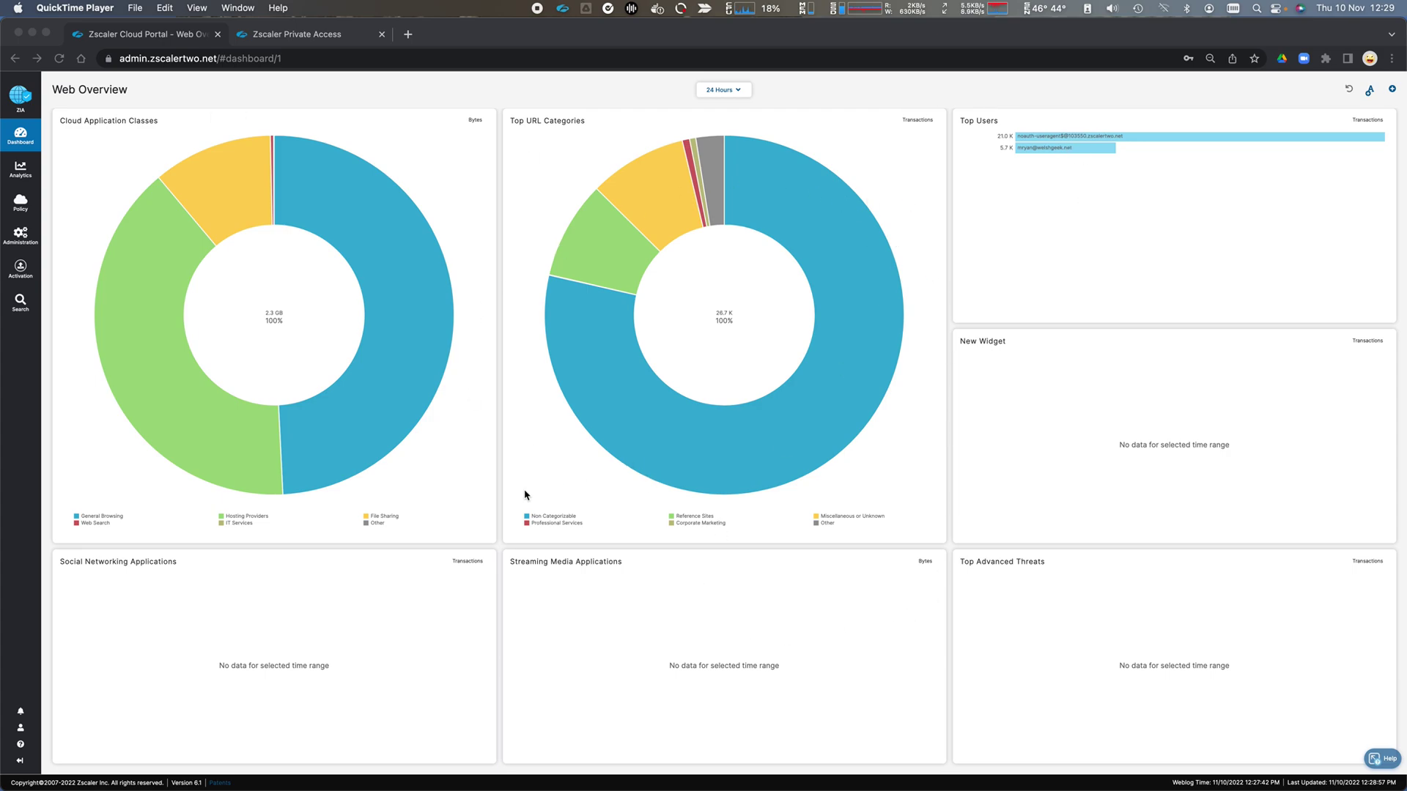
Change the dashboard time range from 24 Hours to Seven Days
left_click(732, 113)
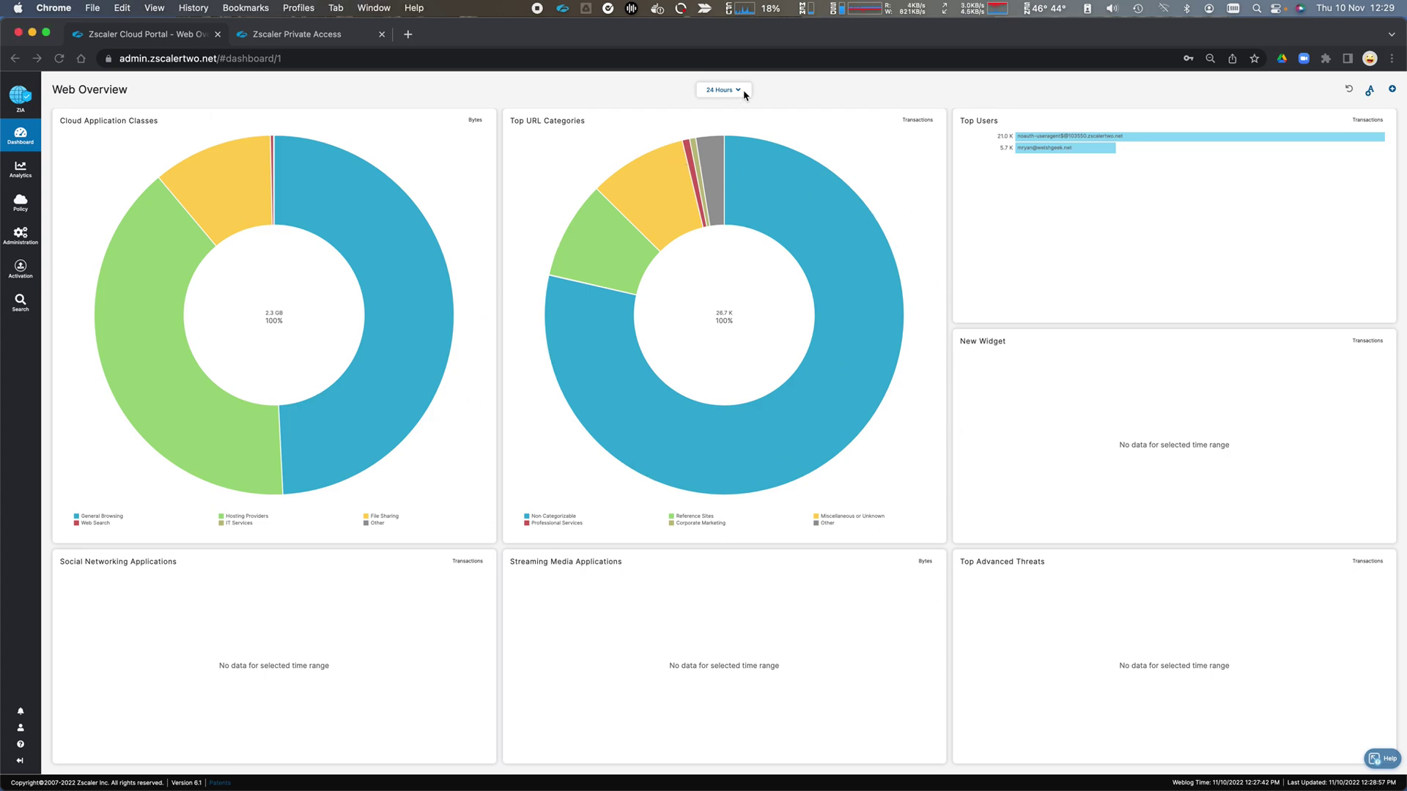
left_click(736, 92)
left_click(736, 157)
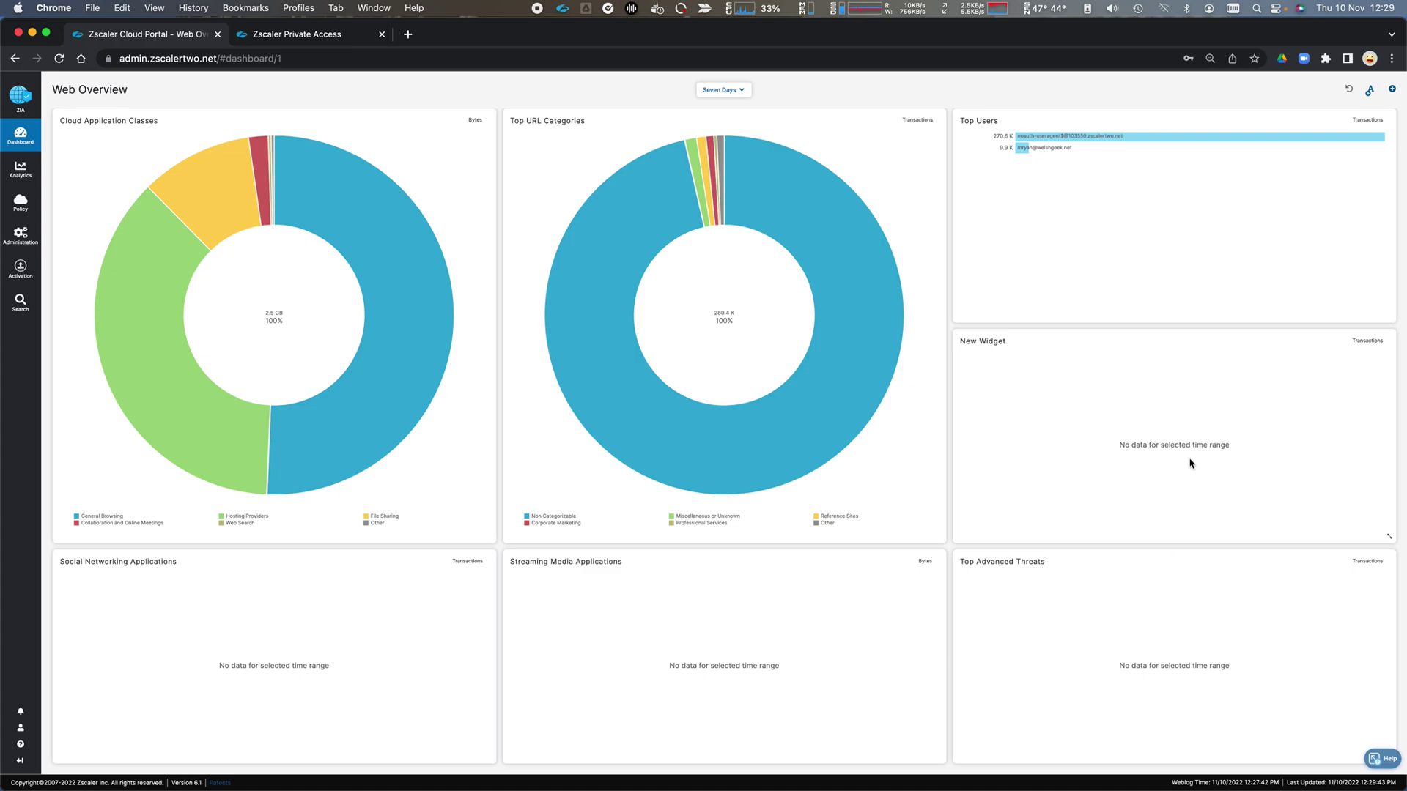
Visit the Cloud Applications and Firewall Overview dashboards, ending on the Office 365 dashboard
mouse_move(29, 135)
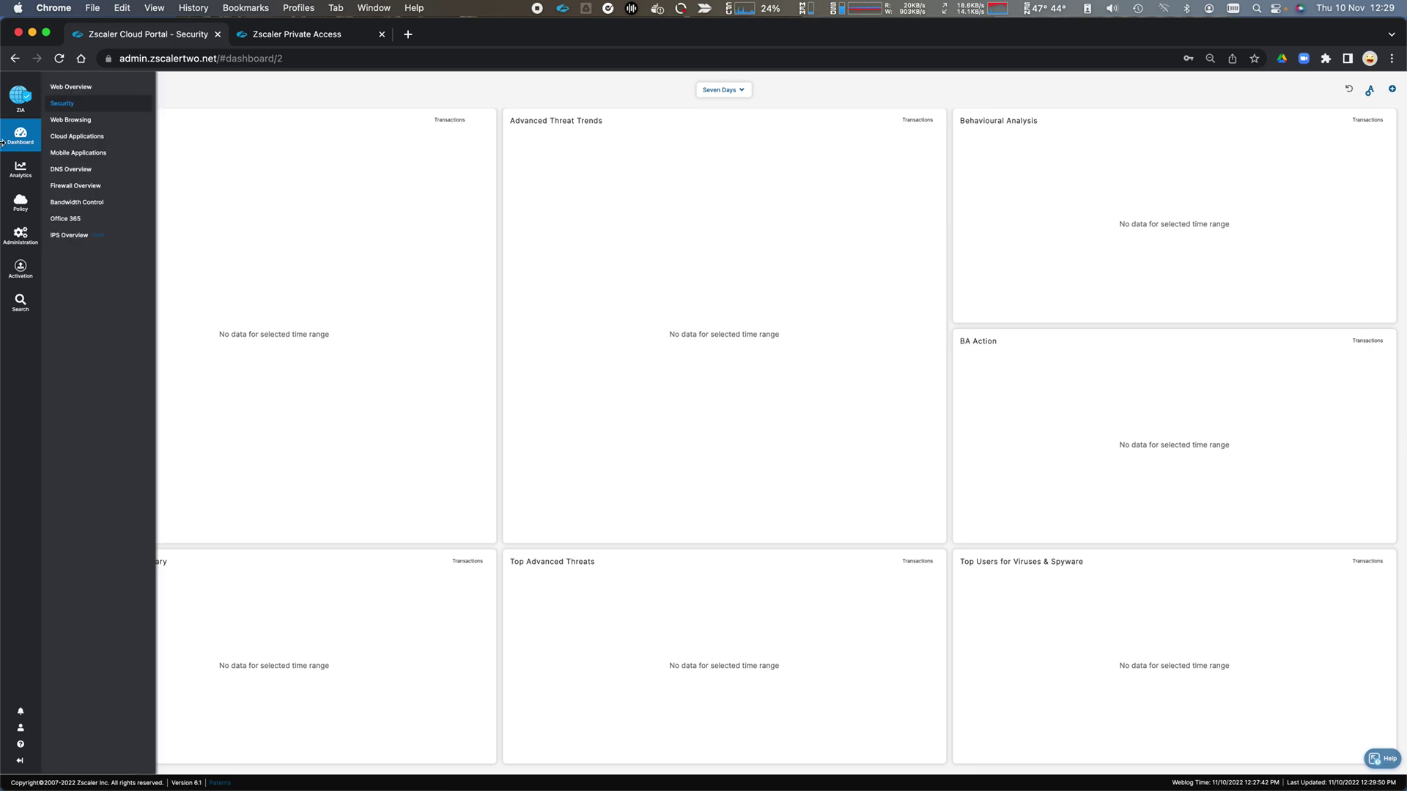
left_click(77, 138)
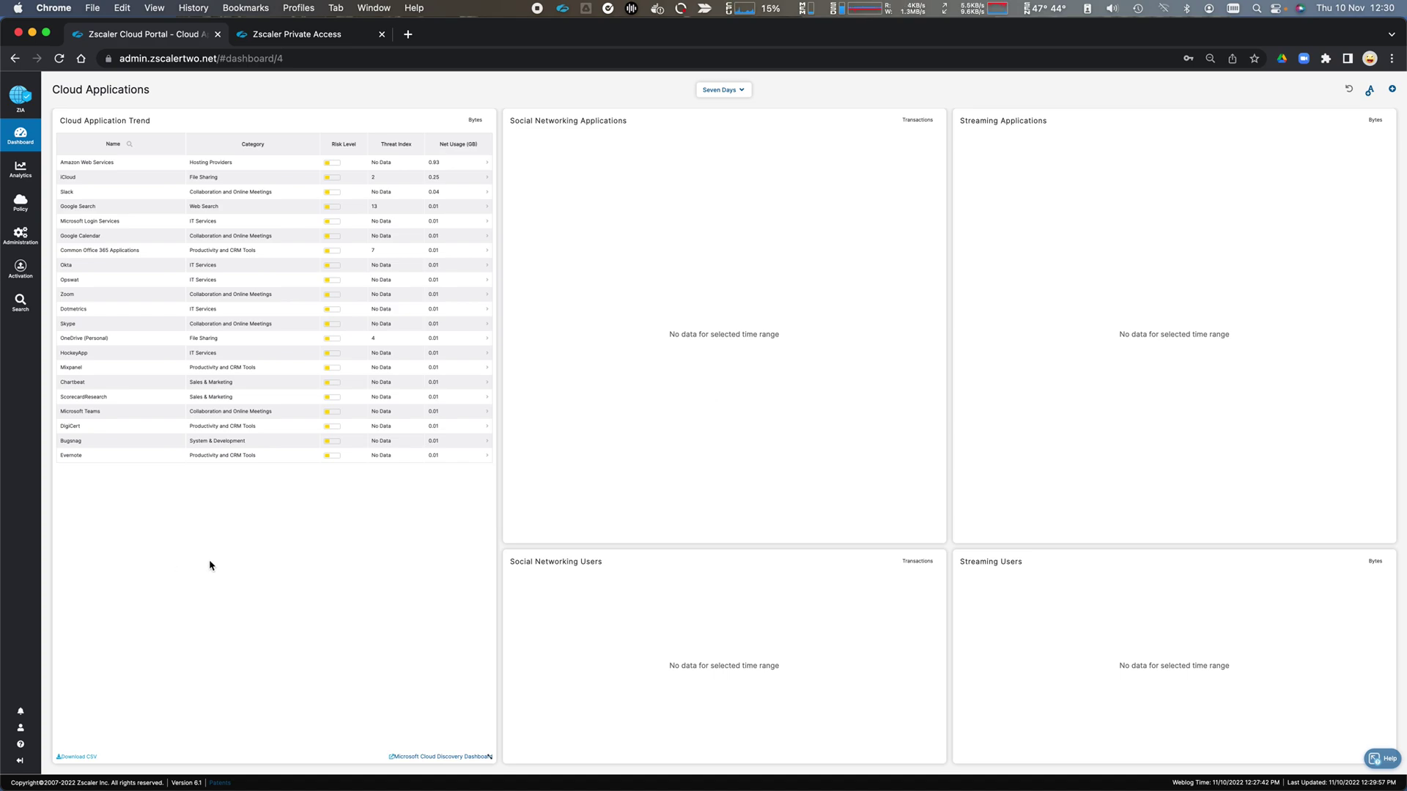
mouse_move(11, 179)
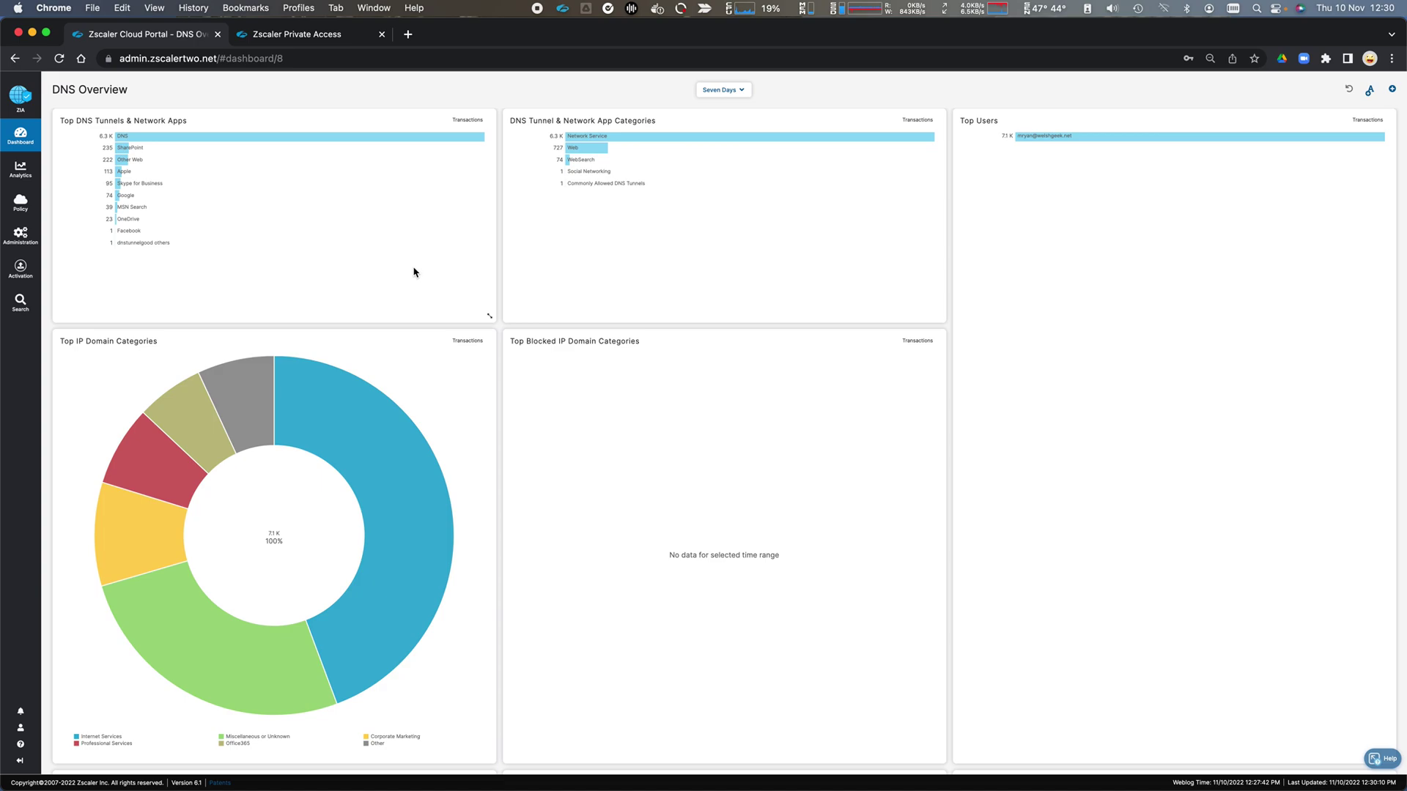
mouse_move(20, 137)
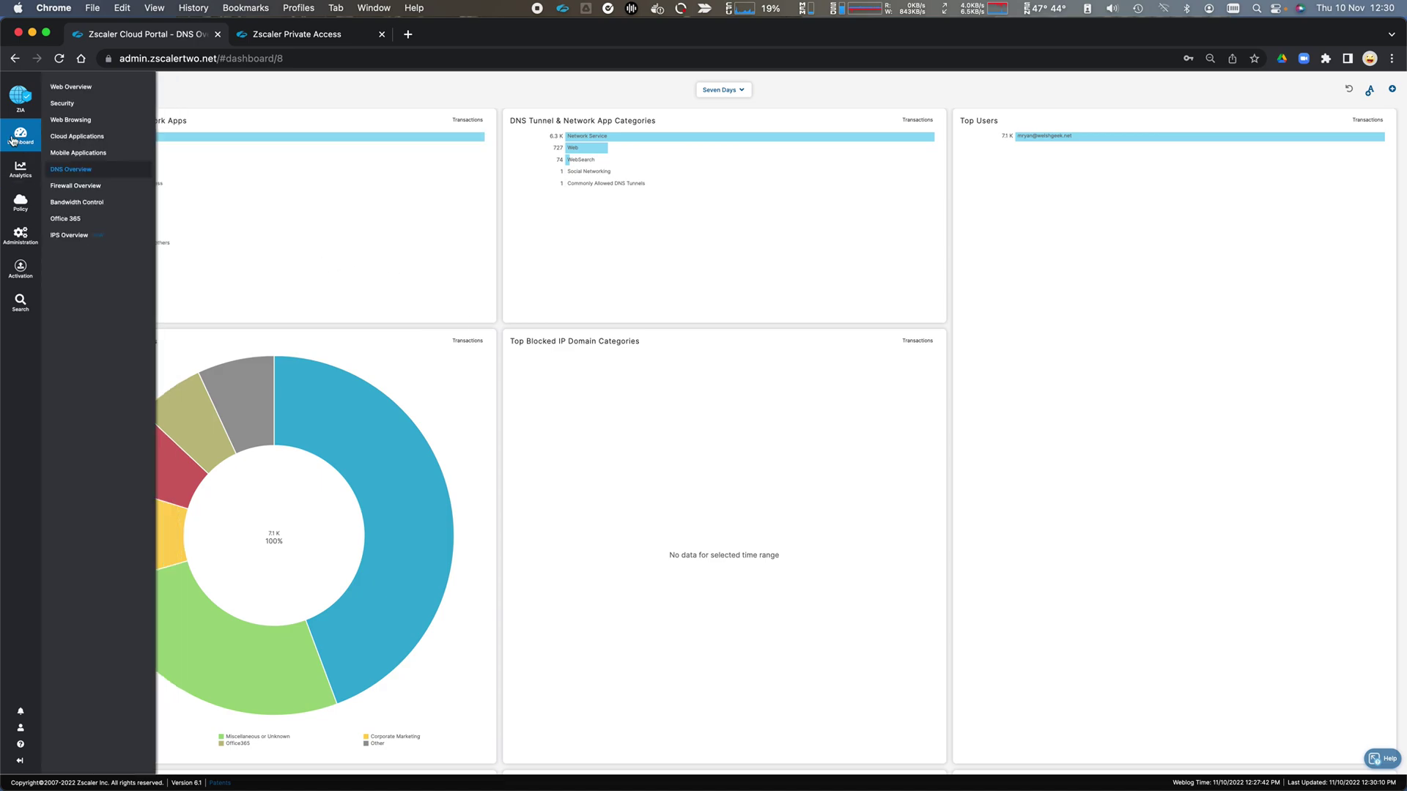
left_click(86, 187)
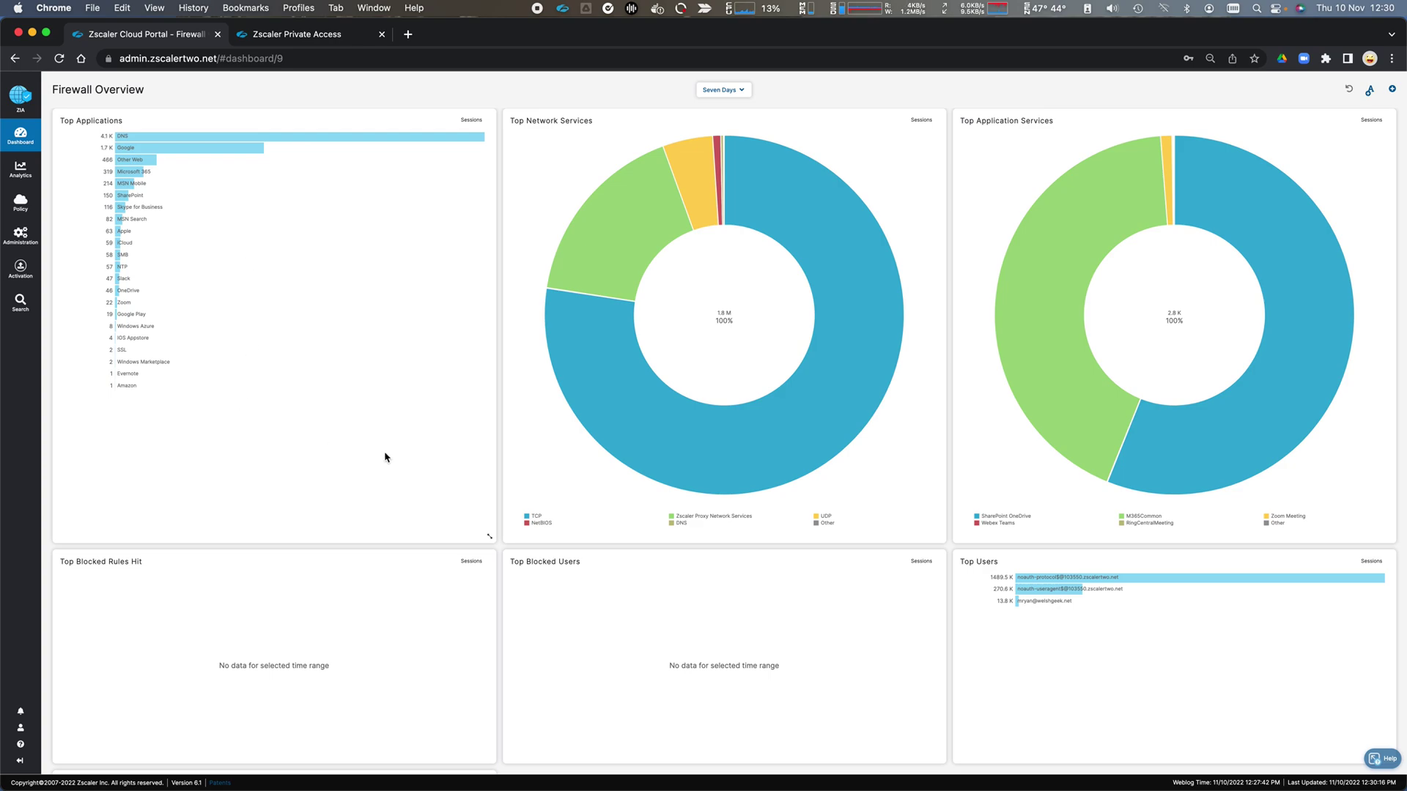
mouse_move(23, 141)
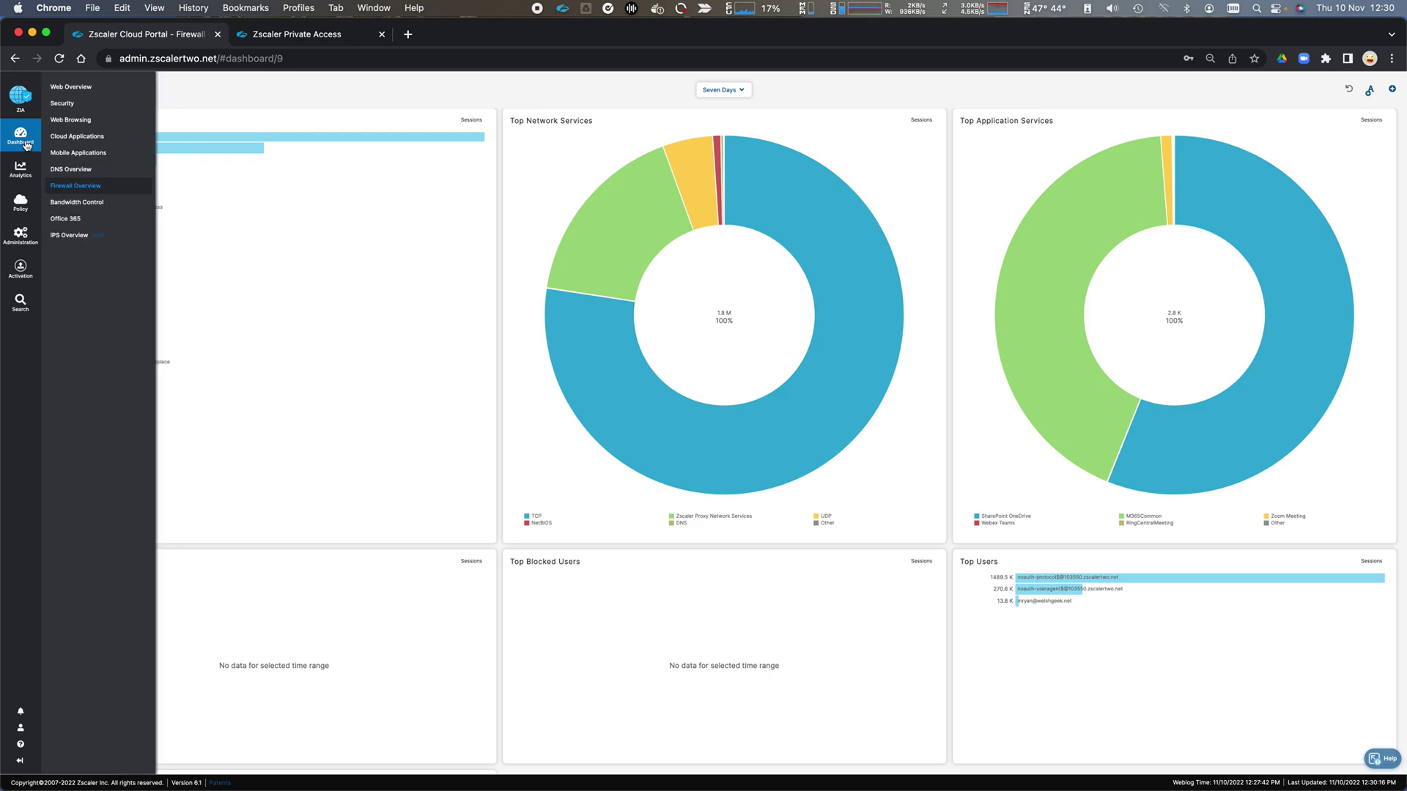
left_click(66, 219)
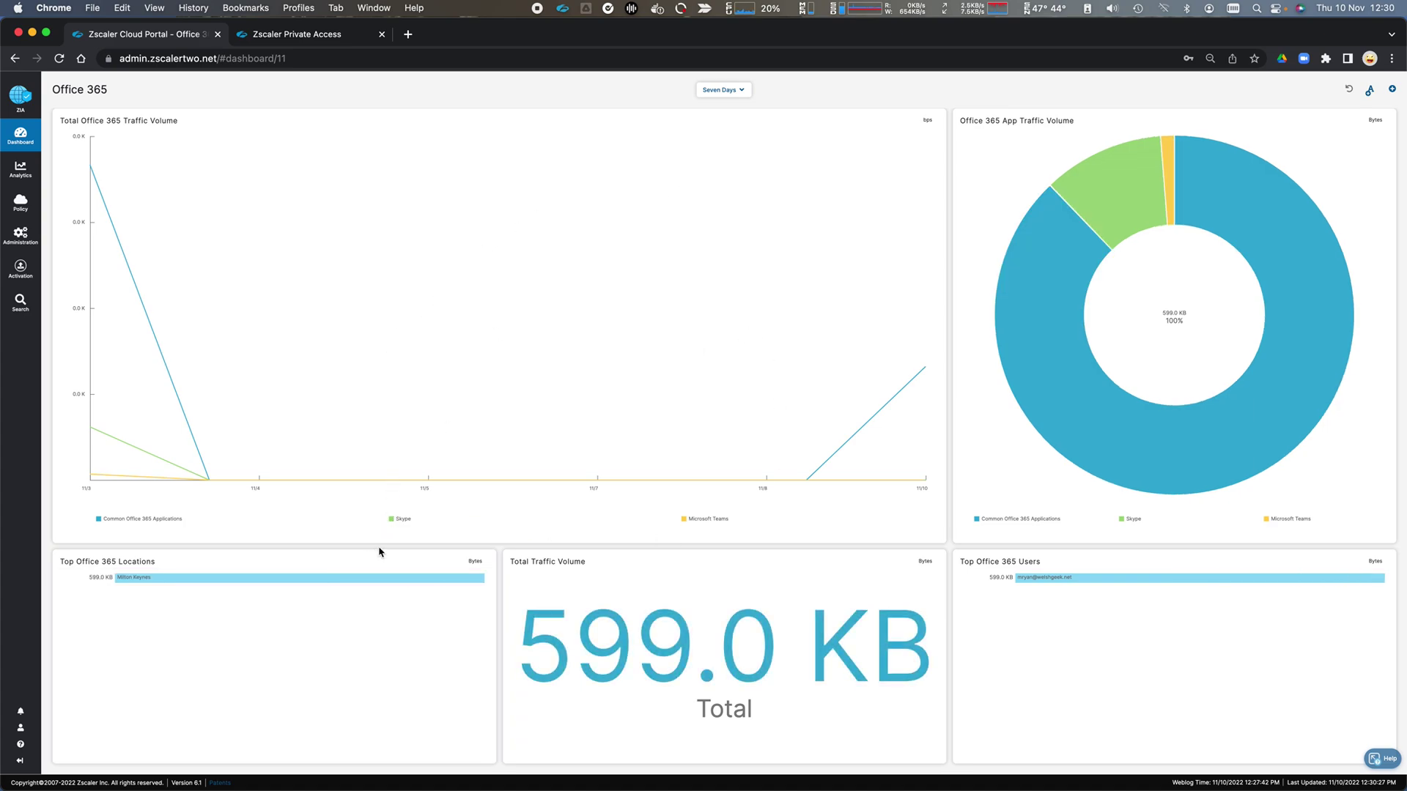
mouse_move(1106, 419)
Open the Company Risk Score Report and review its threat category figures
mouse_move(20, 172)
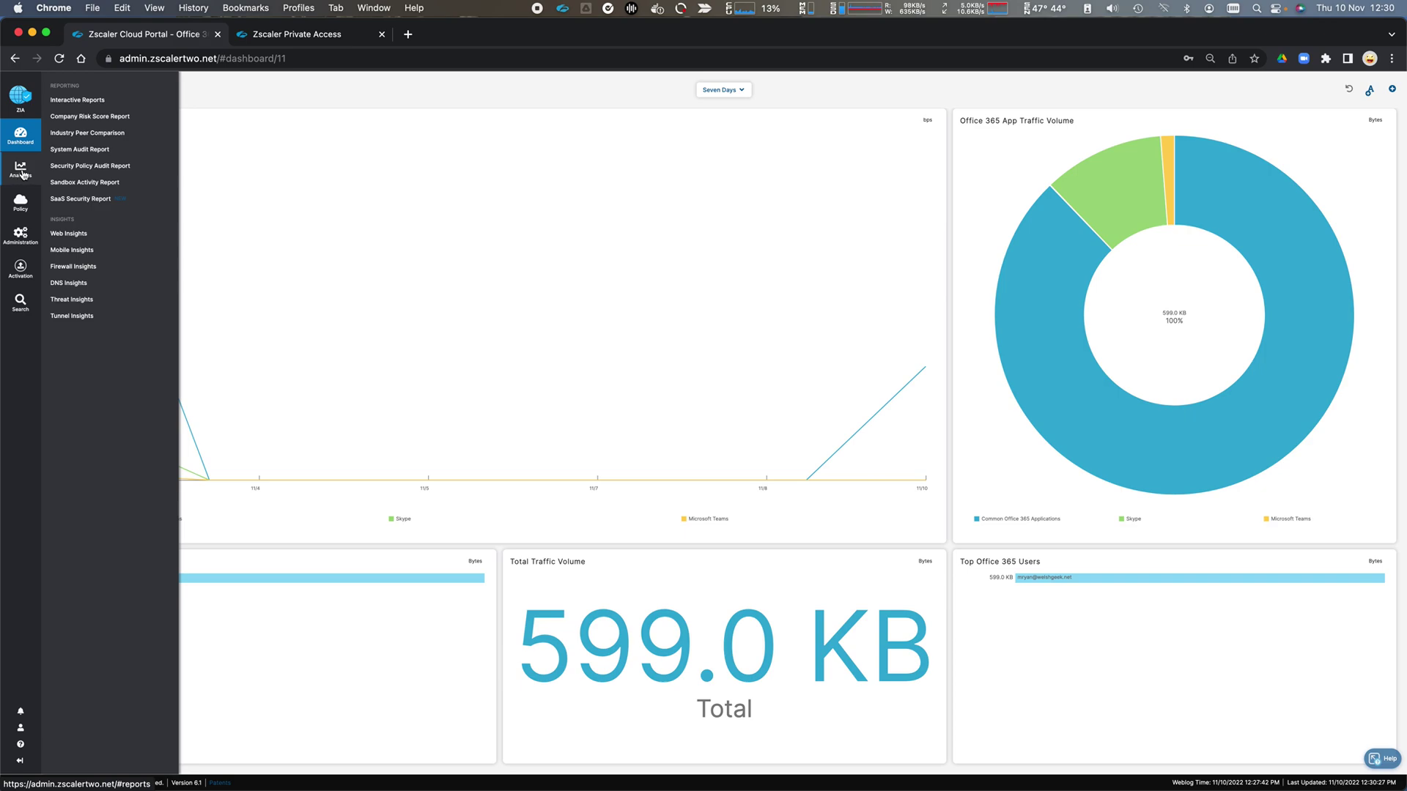
left_click(107, 118)
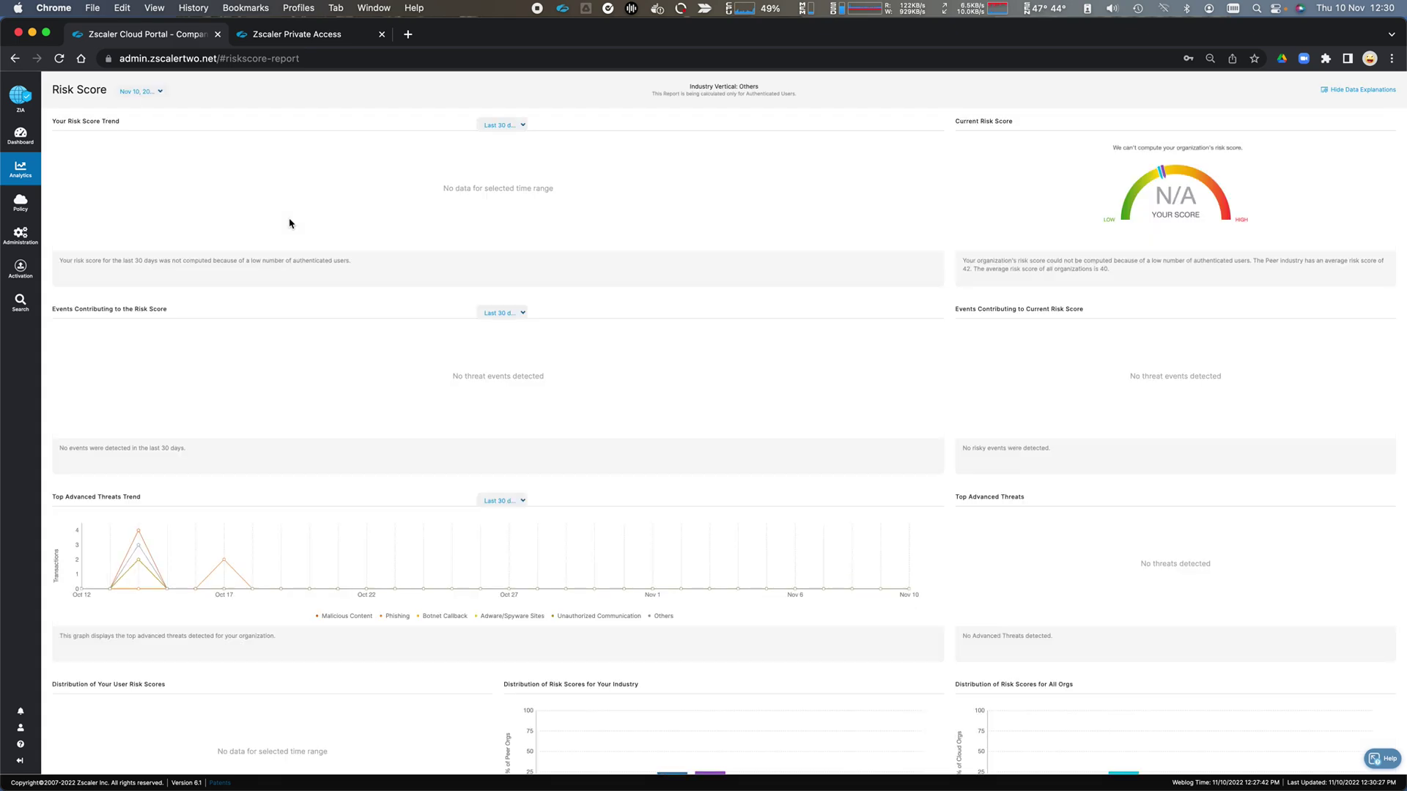
scroll(425, 345, "down", 5)
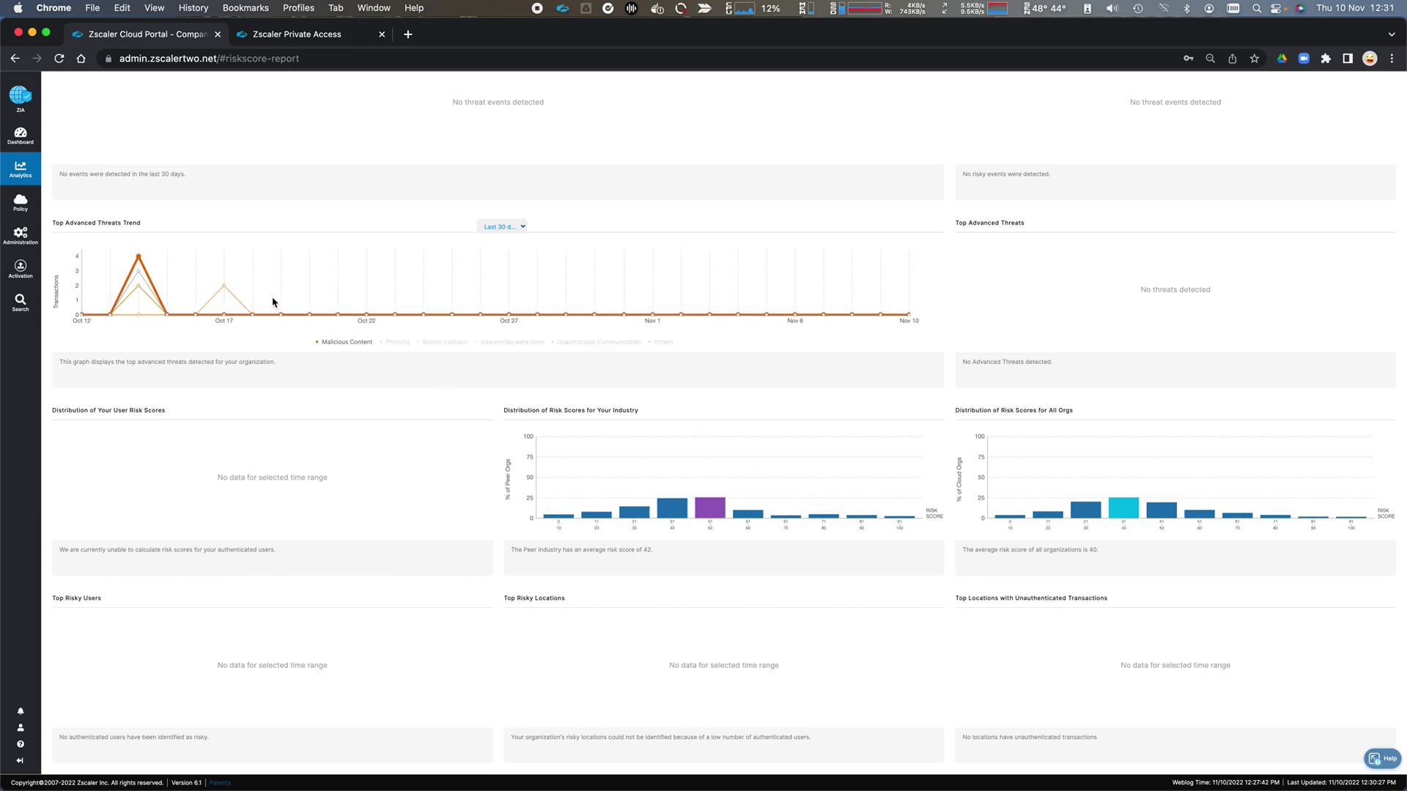
mouse_move(21, 167)
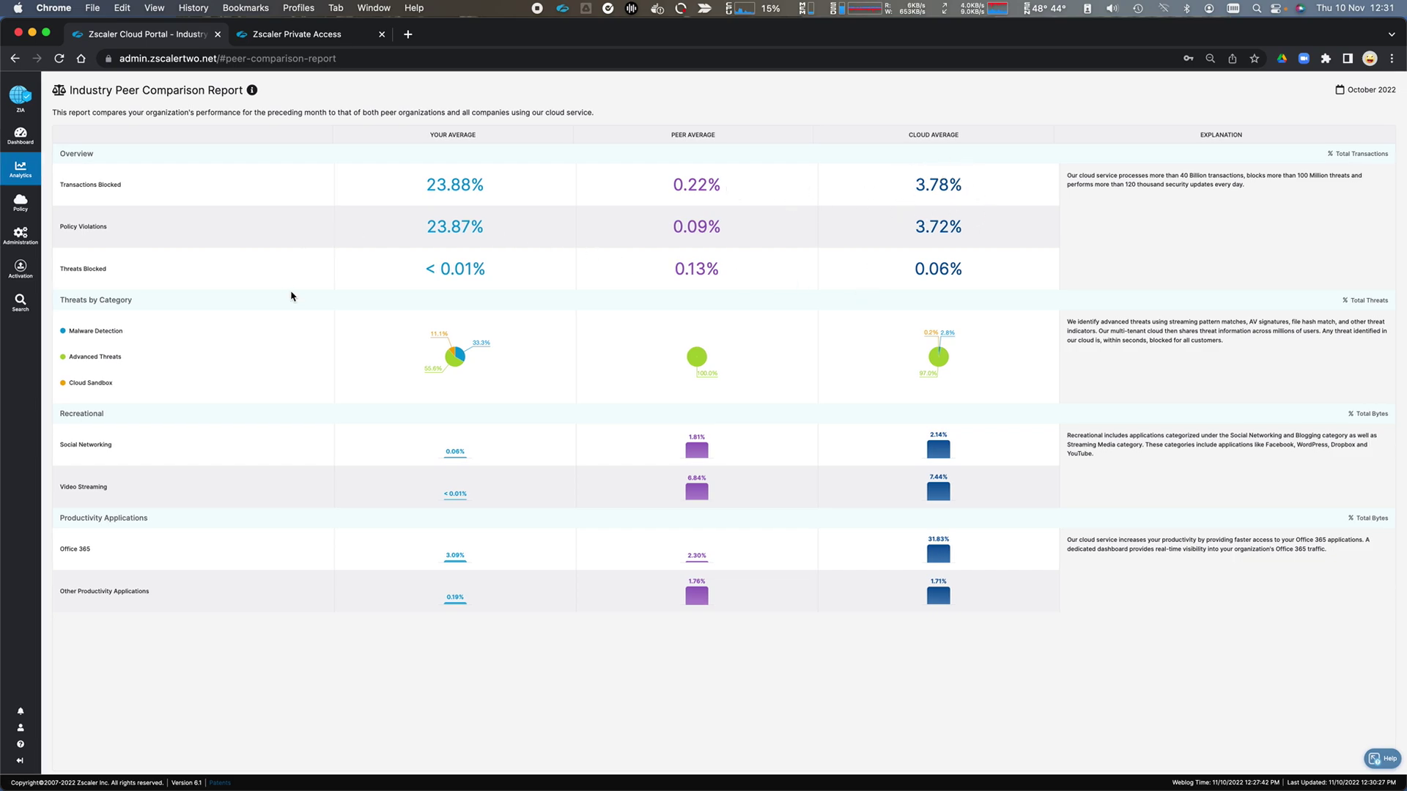
left_click_drag(297, 372, 293, 429)
left_click(309, 480)
mouse_move(20, 168)
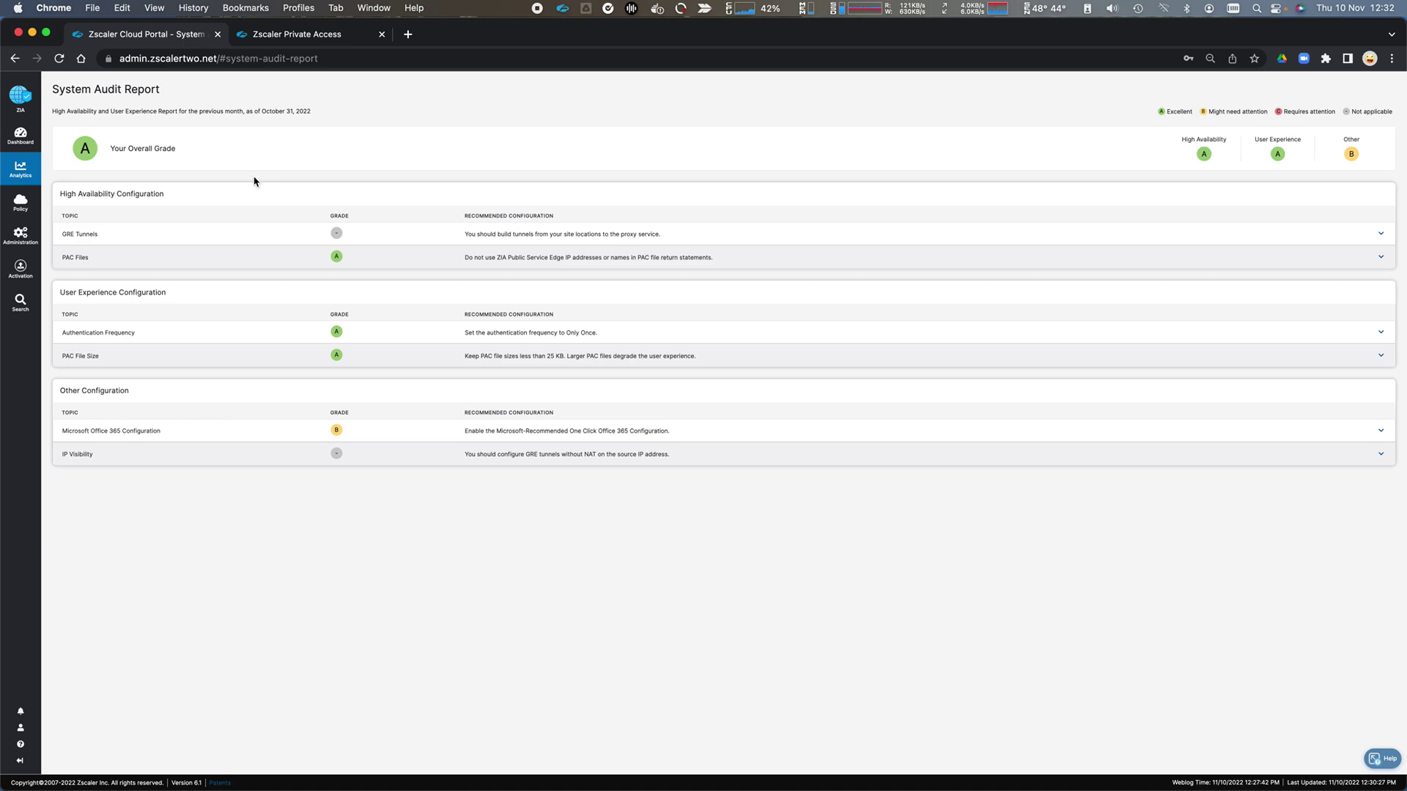
Bring up the System Audit Report from Analytics, showing an overall grade of A
mouse_move(20, 170)
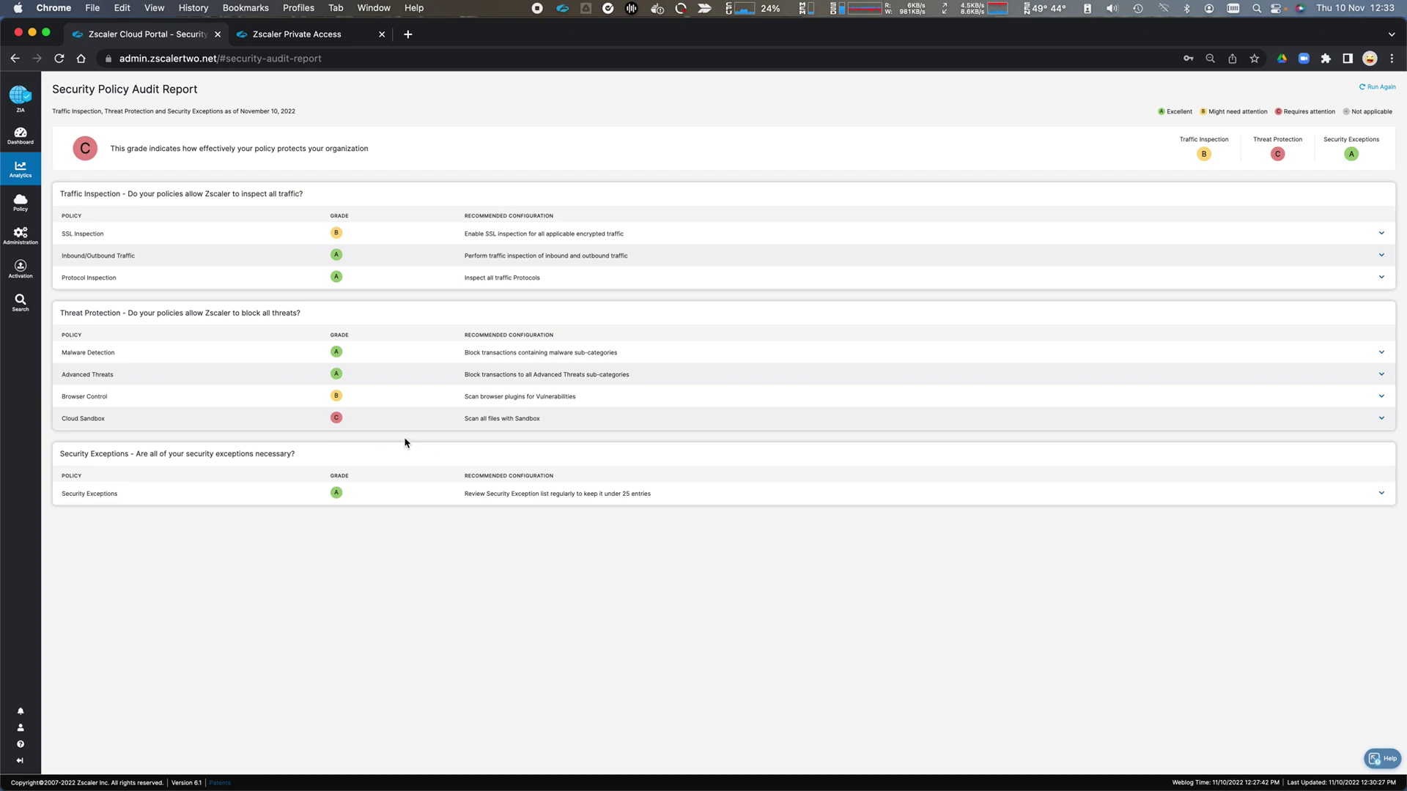
Open the Sandbox Activity Report for the week of 10/30–11/05/2022
mouse_move(11, 168)
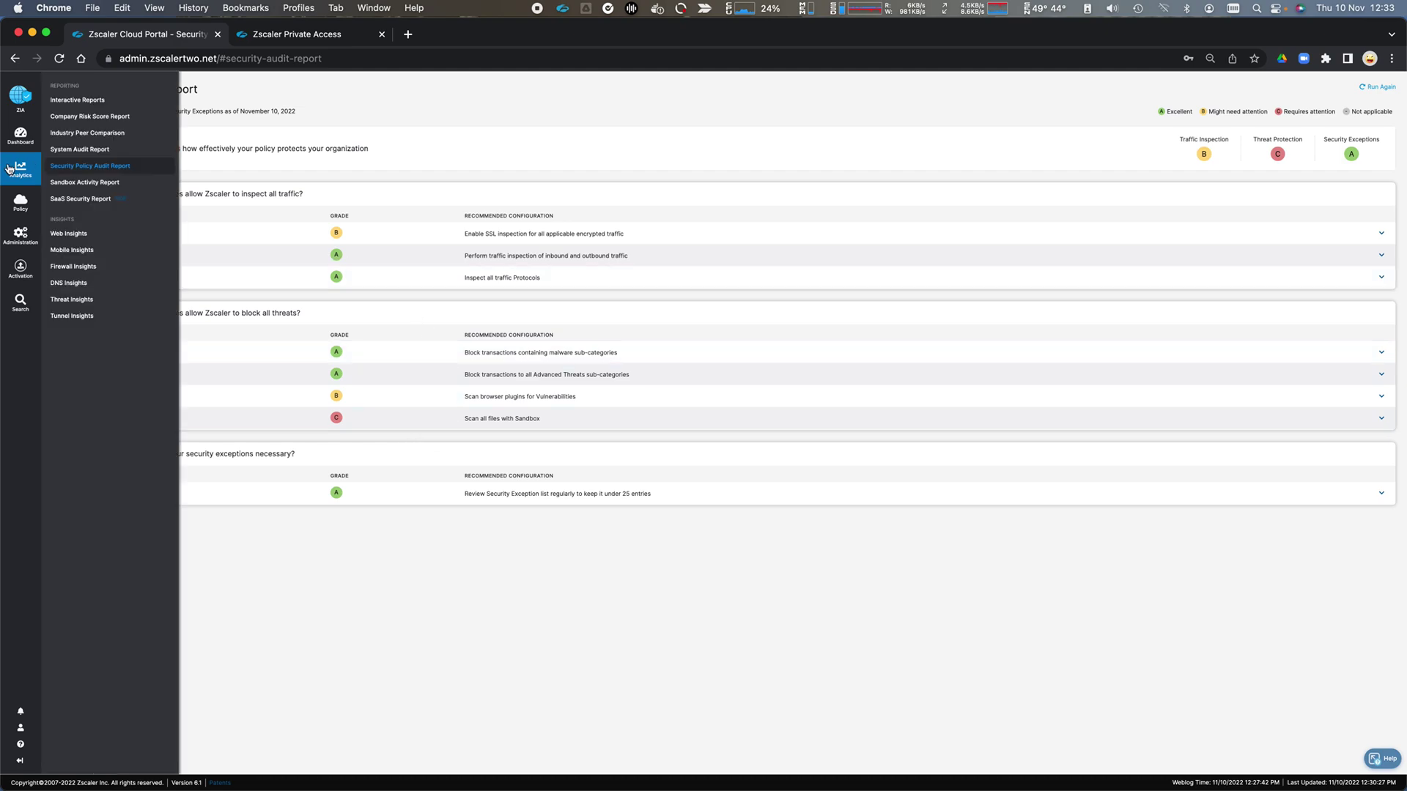
left_click(95, 182)
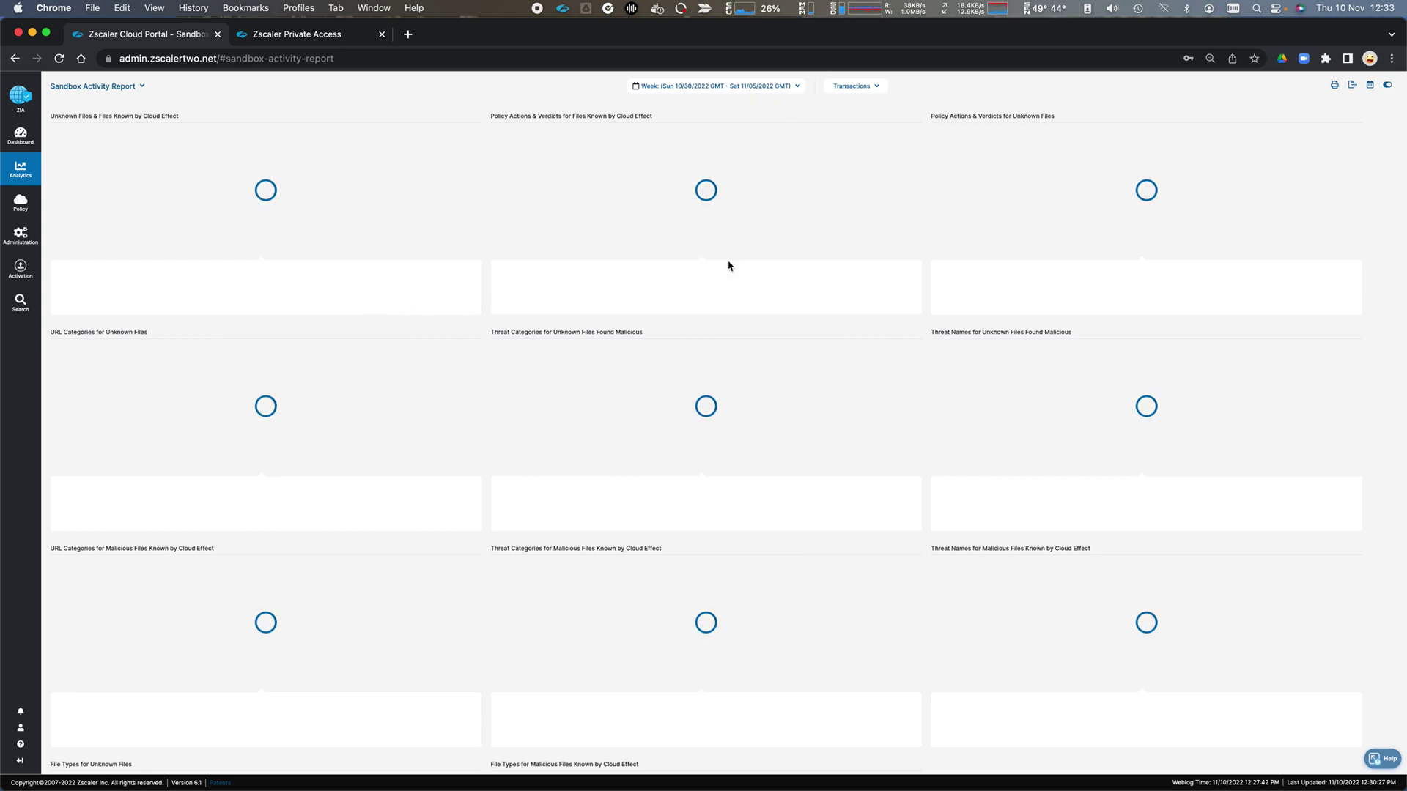
Check the SaaS Security Report, return to Sandbox Activity, and view Security Configuration and 3rd-Party Applications
mouse_move(25, 176)
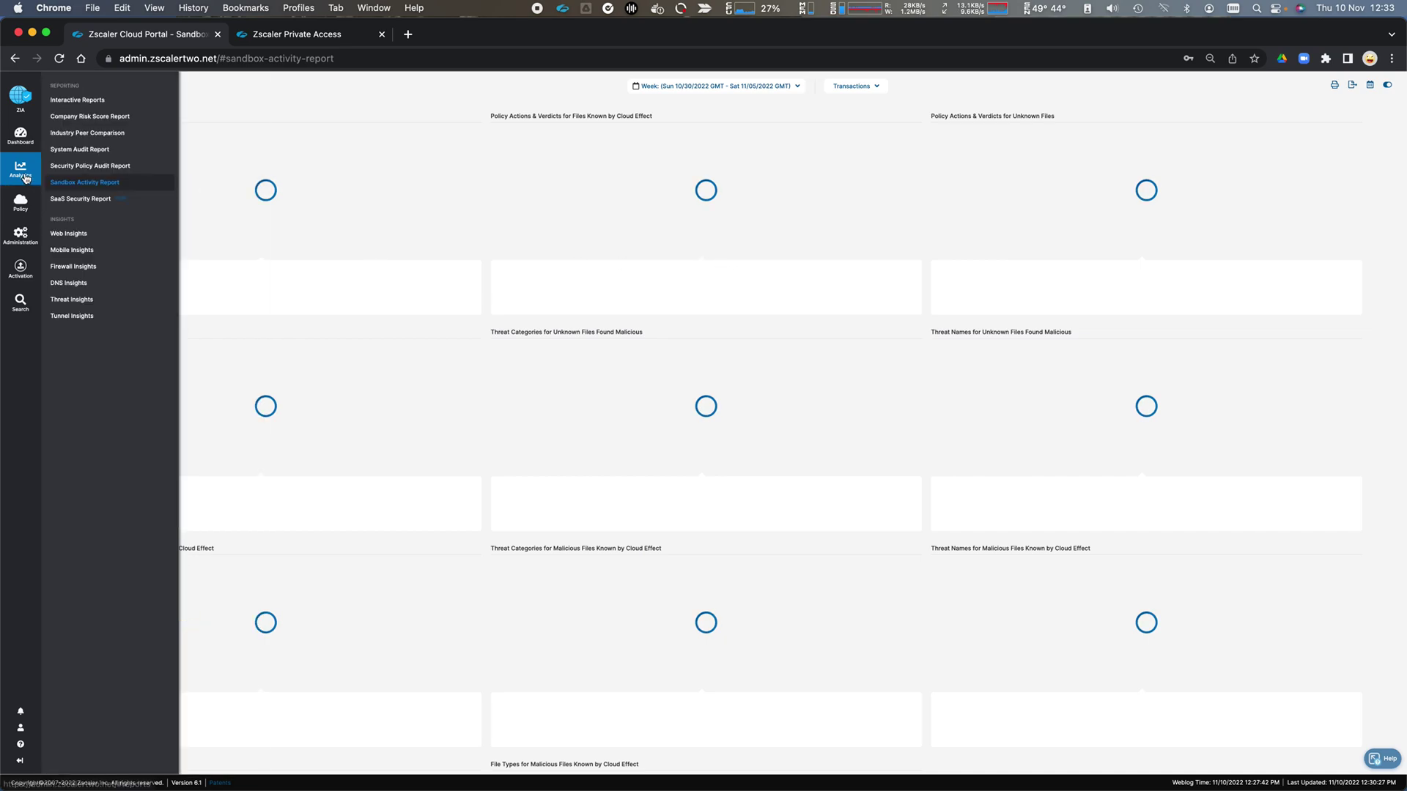
left_click(57, 194)
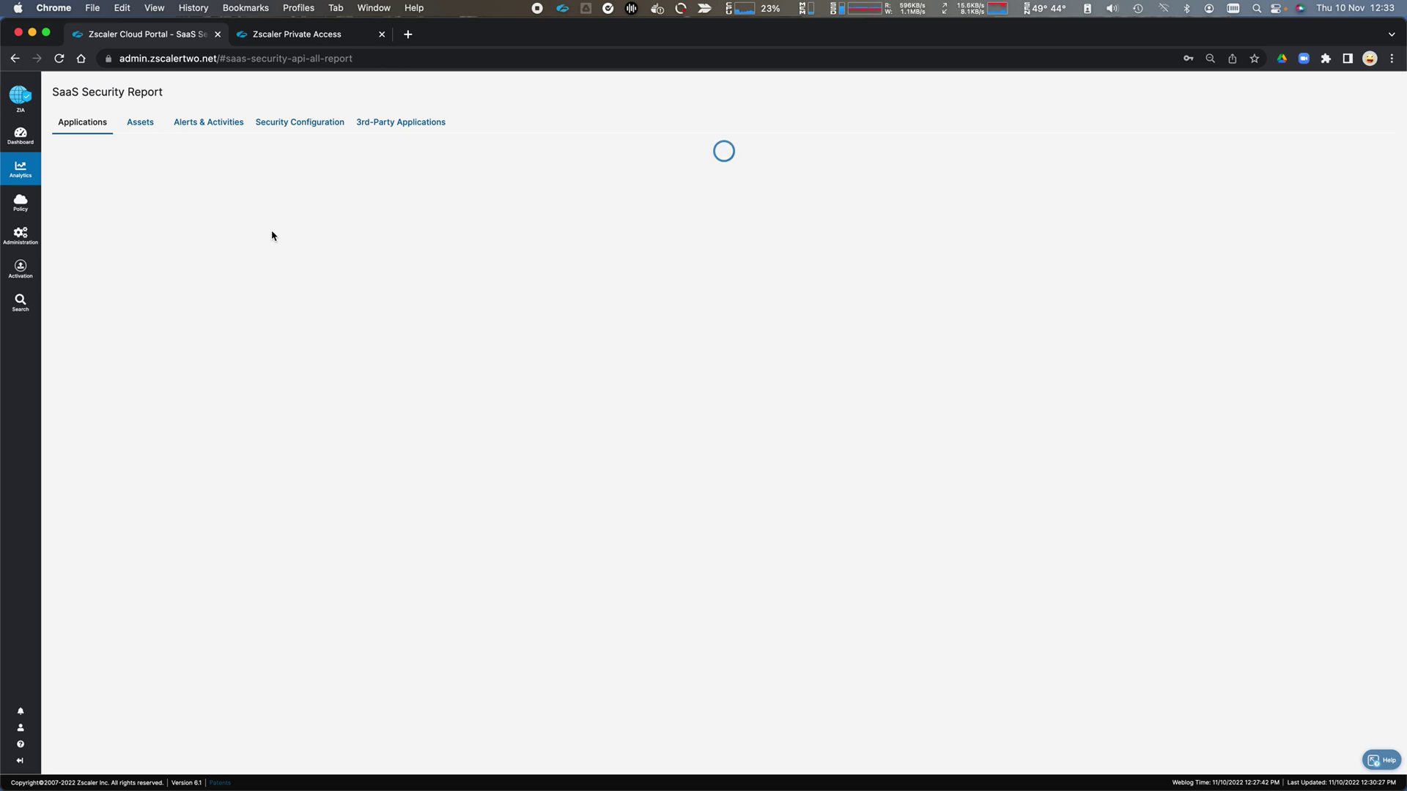
mouse_move(10, 176)
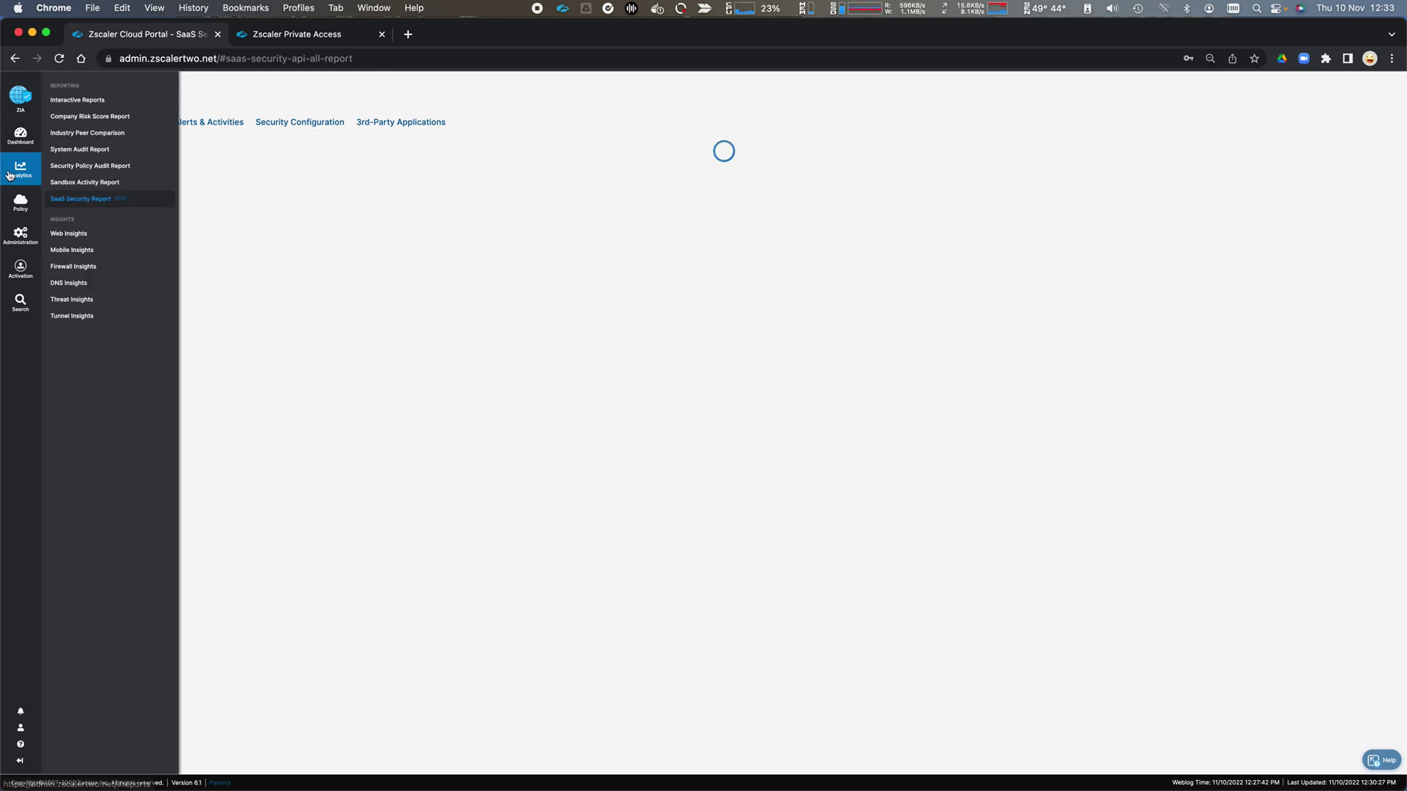
left_click(77, 196)
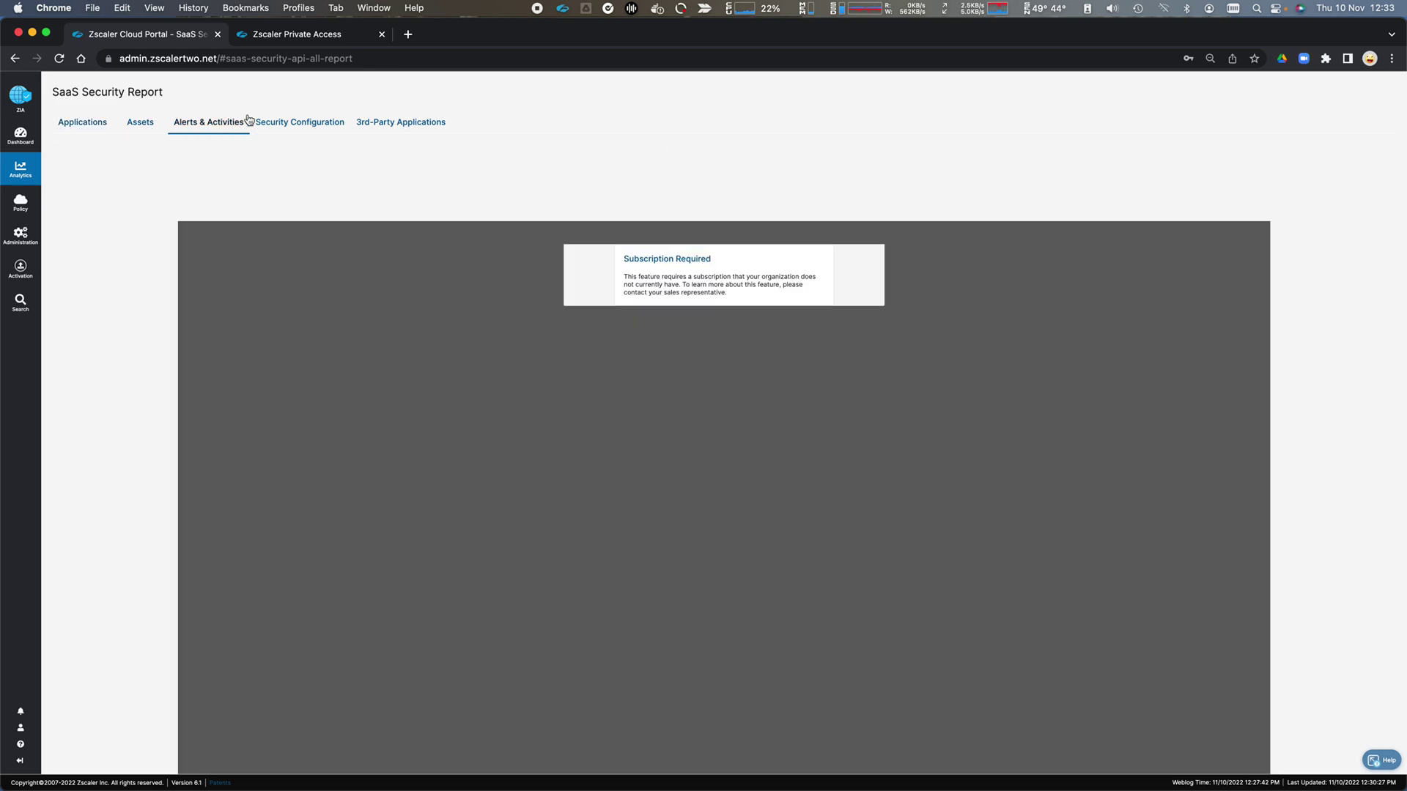
left_click(324, 122)
left_click(414, 124)
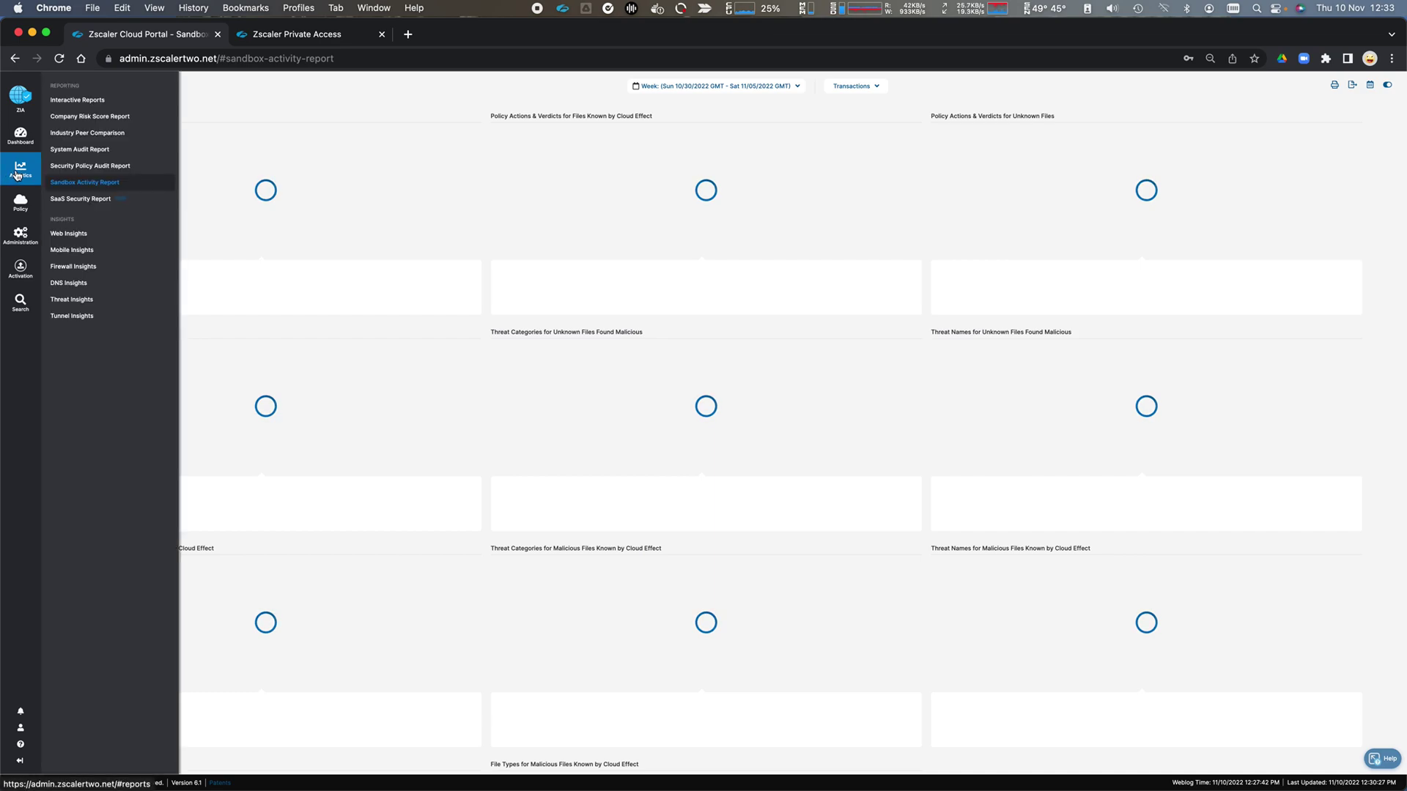
Open Web Insights and apply the Previous Month timeframe to Overall Traffic
left_click(68, 235)
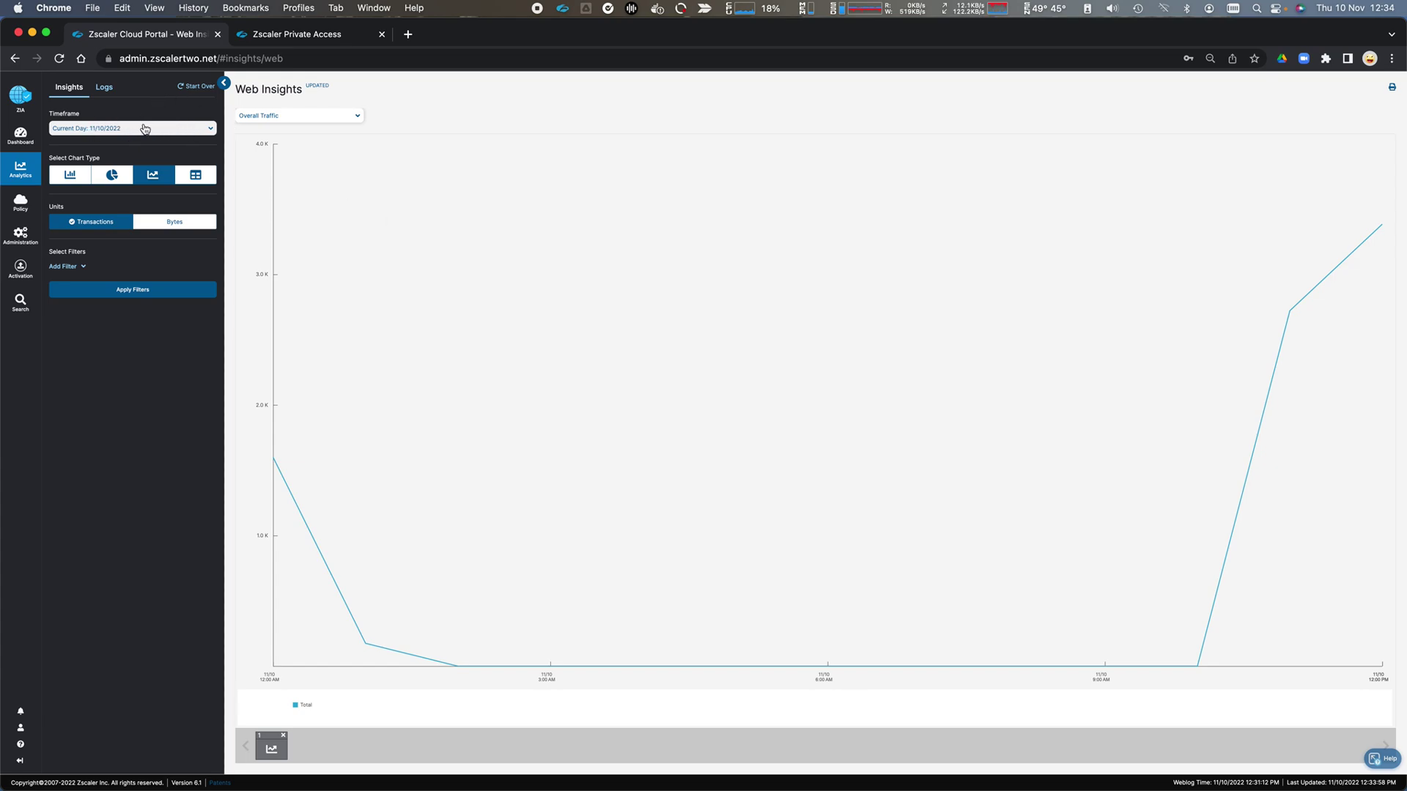
left_click(90, 129)
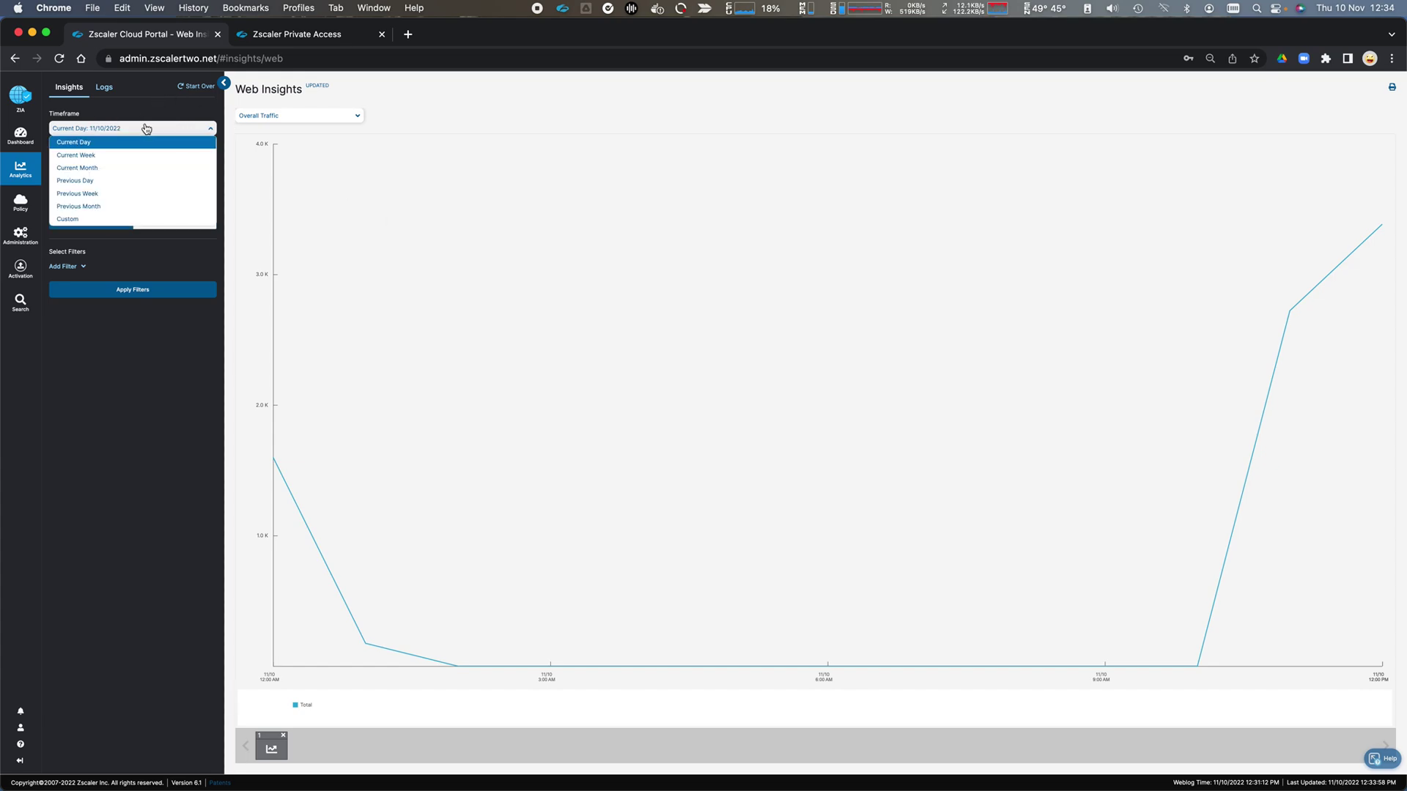
left_click(104, 210)
left_click(130, 133)
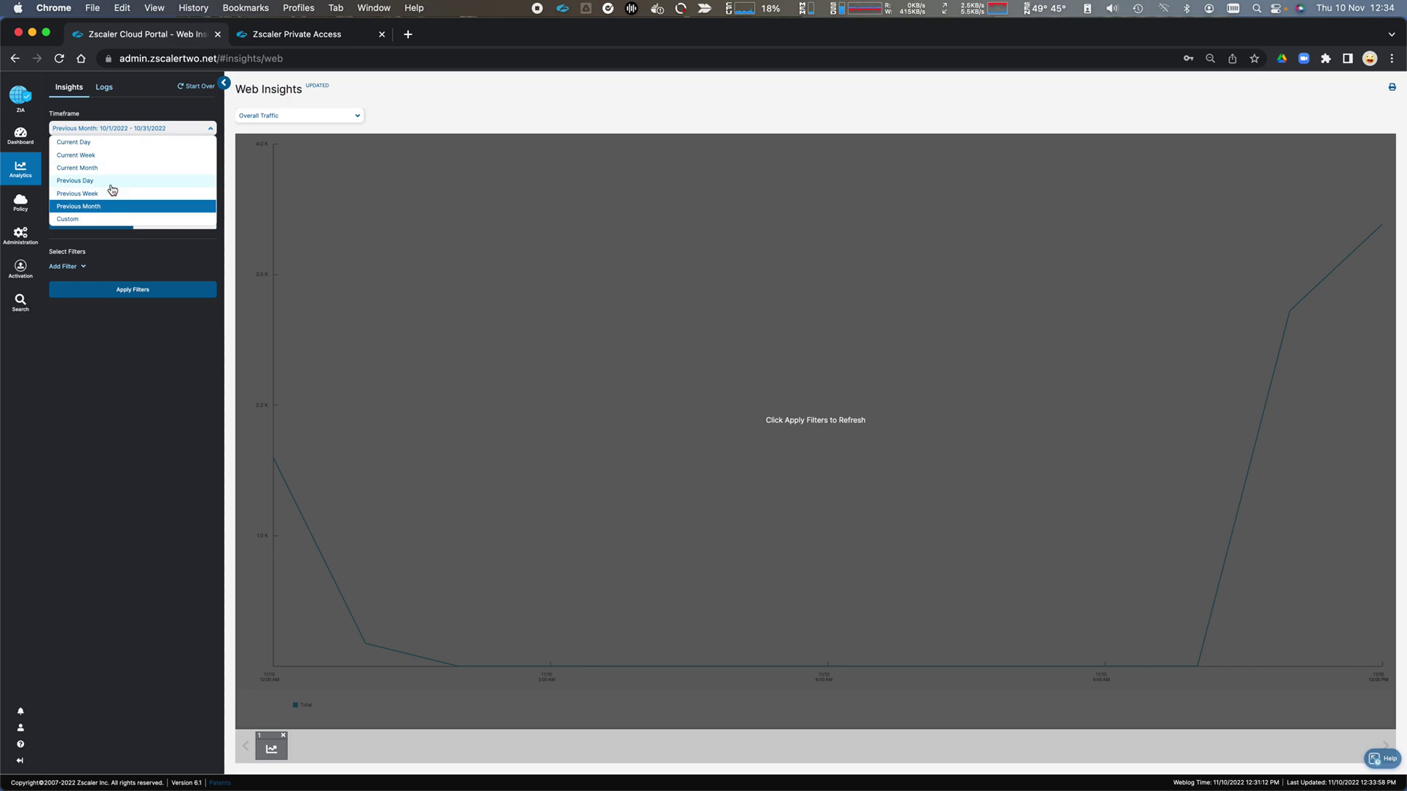
left_click(105, 210)
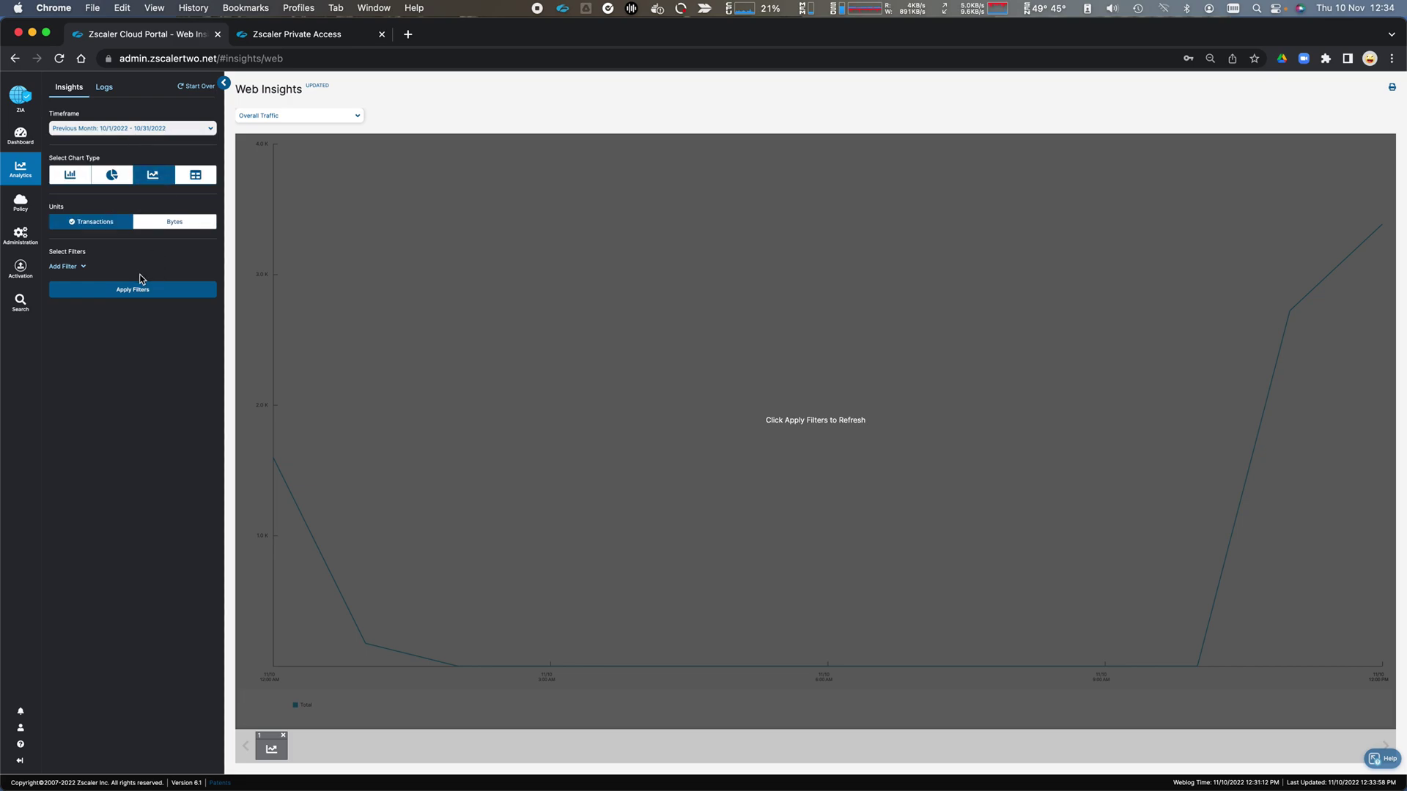
left_click(136, 296)
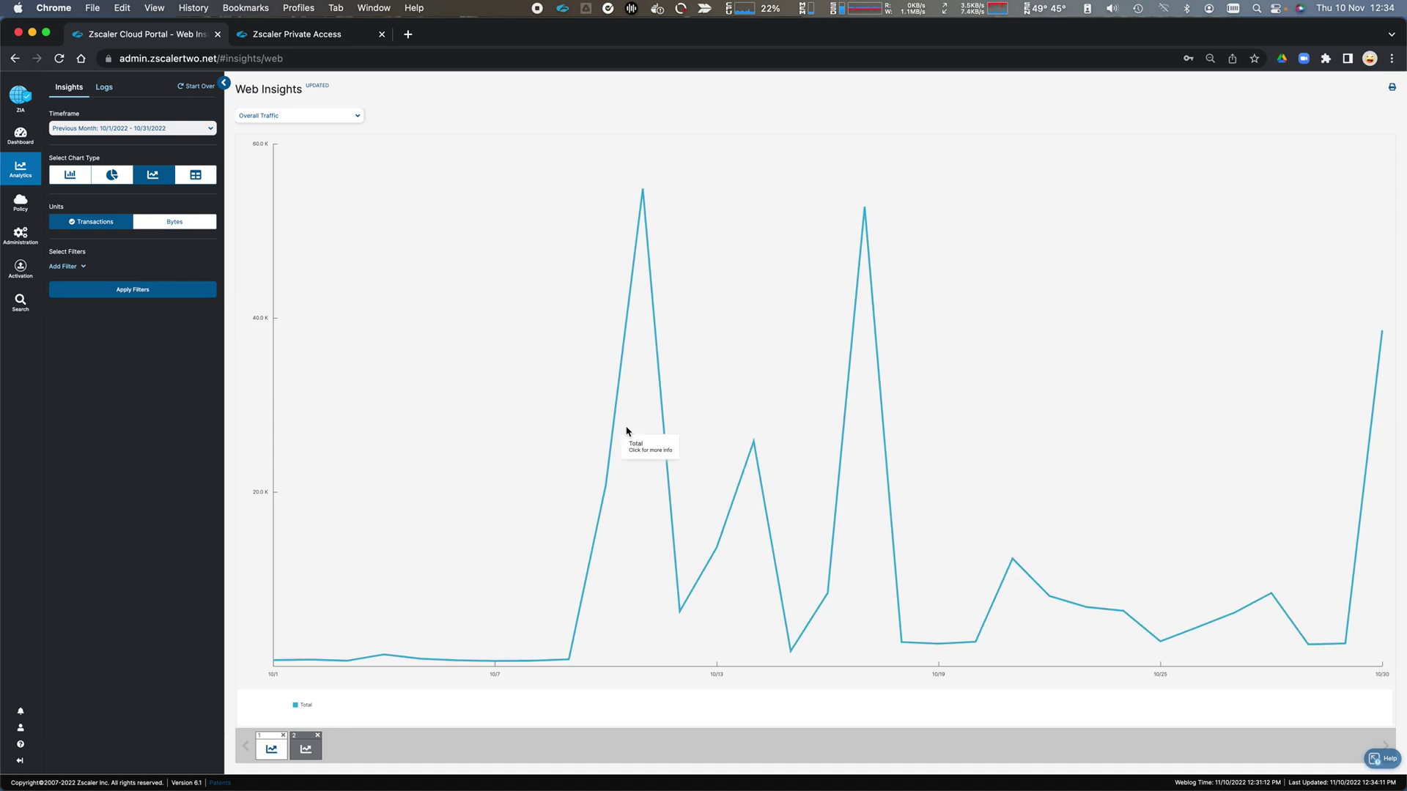
Try the bar, pie and line chart types, settling on the table view
left_click(86, 177)
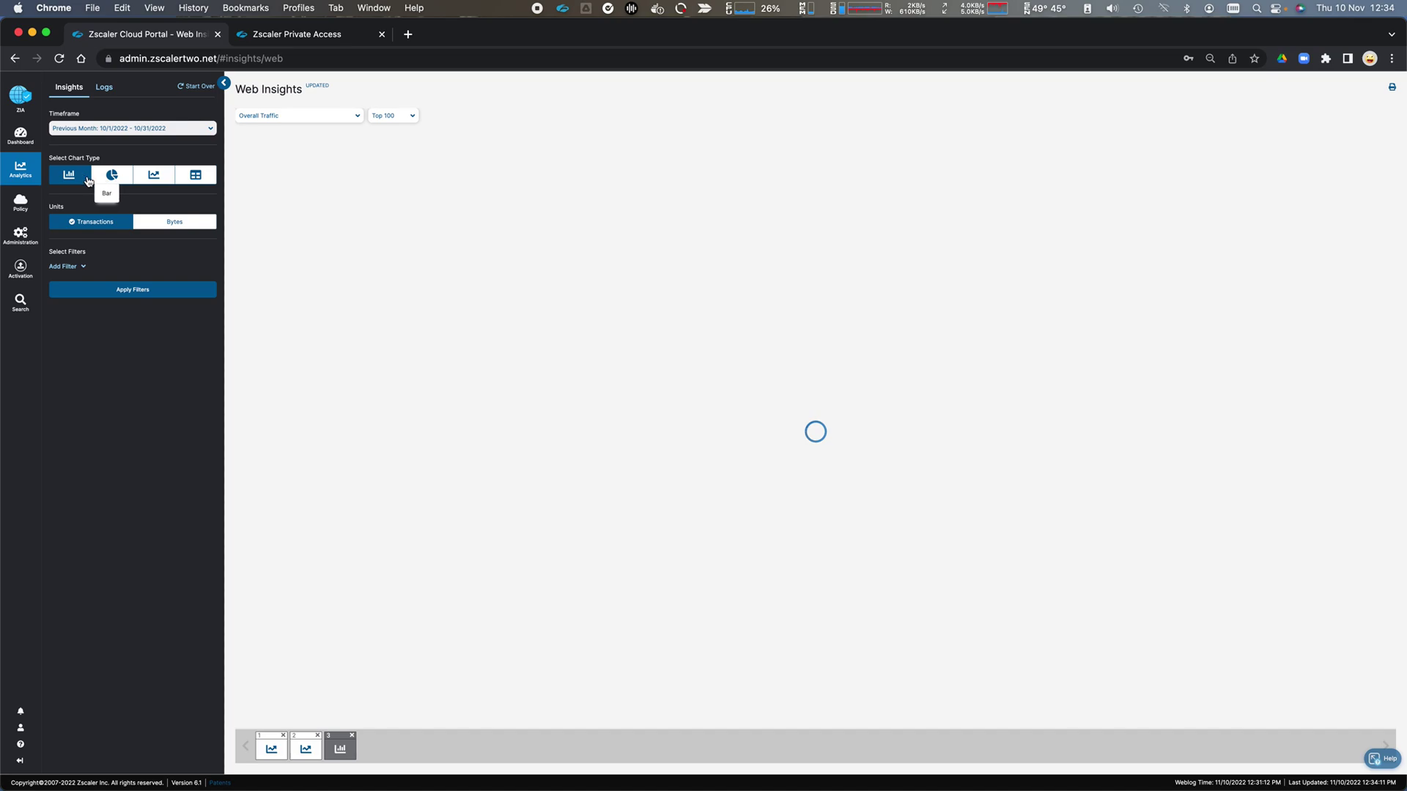
left_click(112, 177)
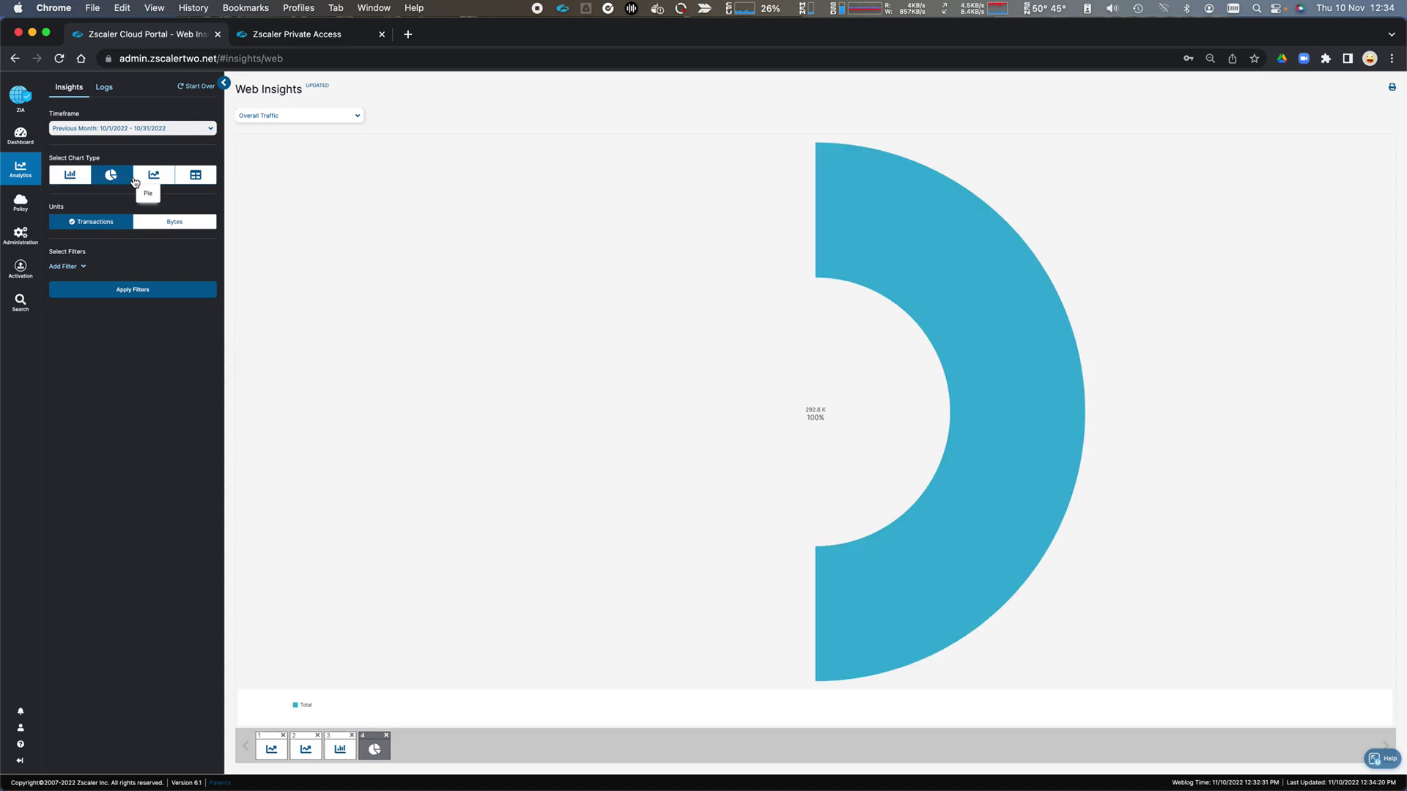
left_click(147, 182)
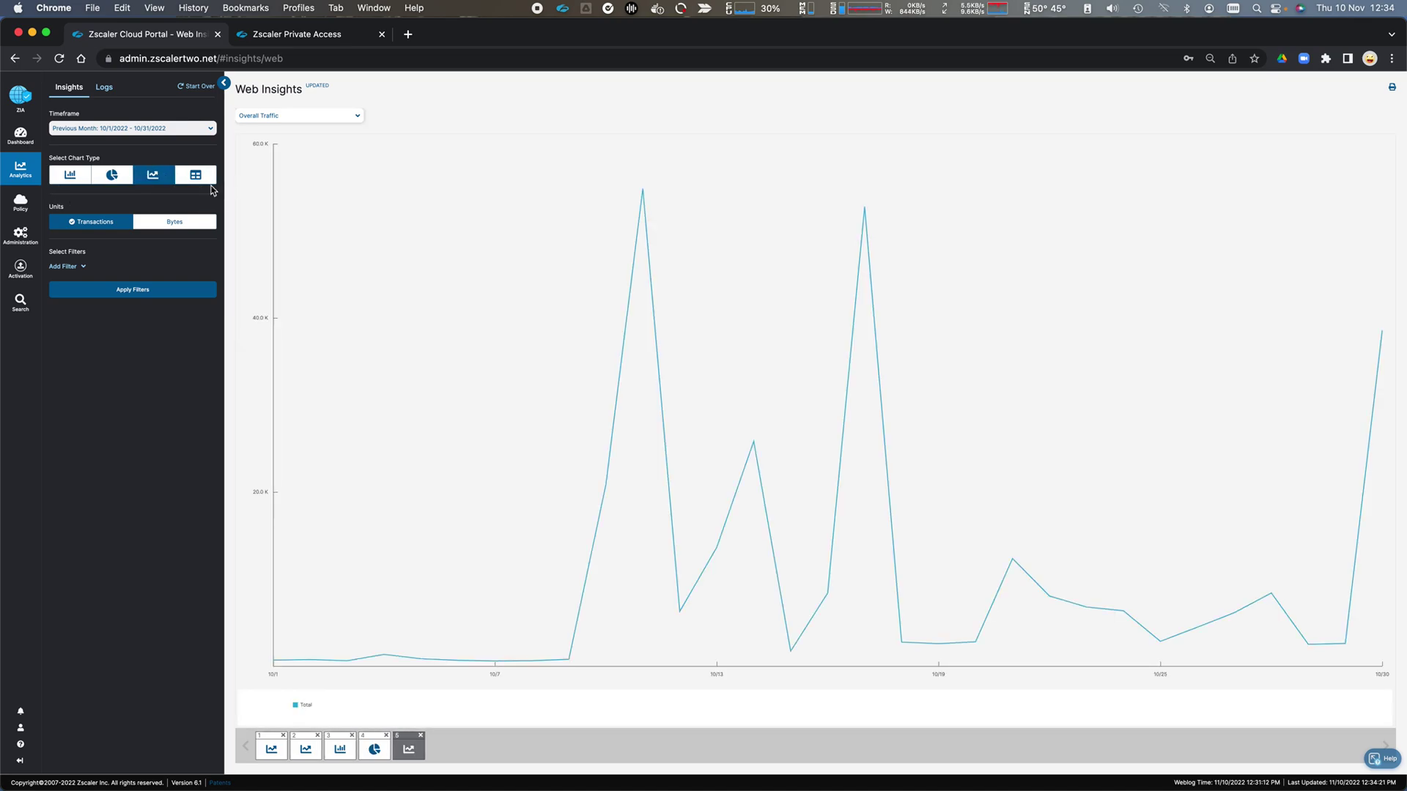
left_click(198, 178)
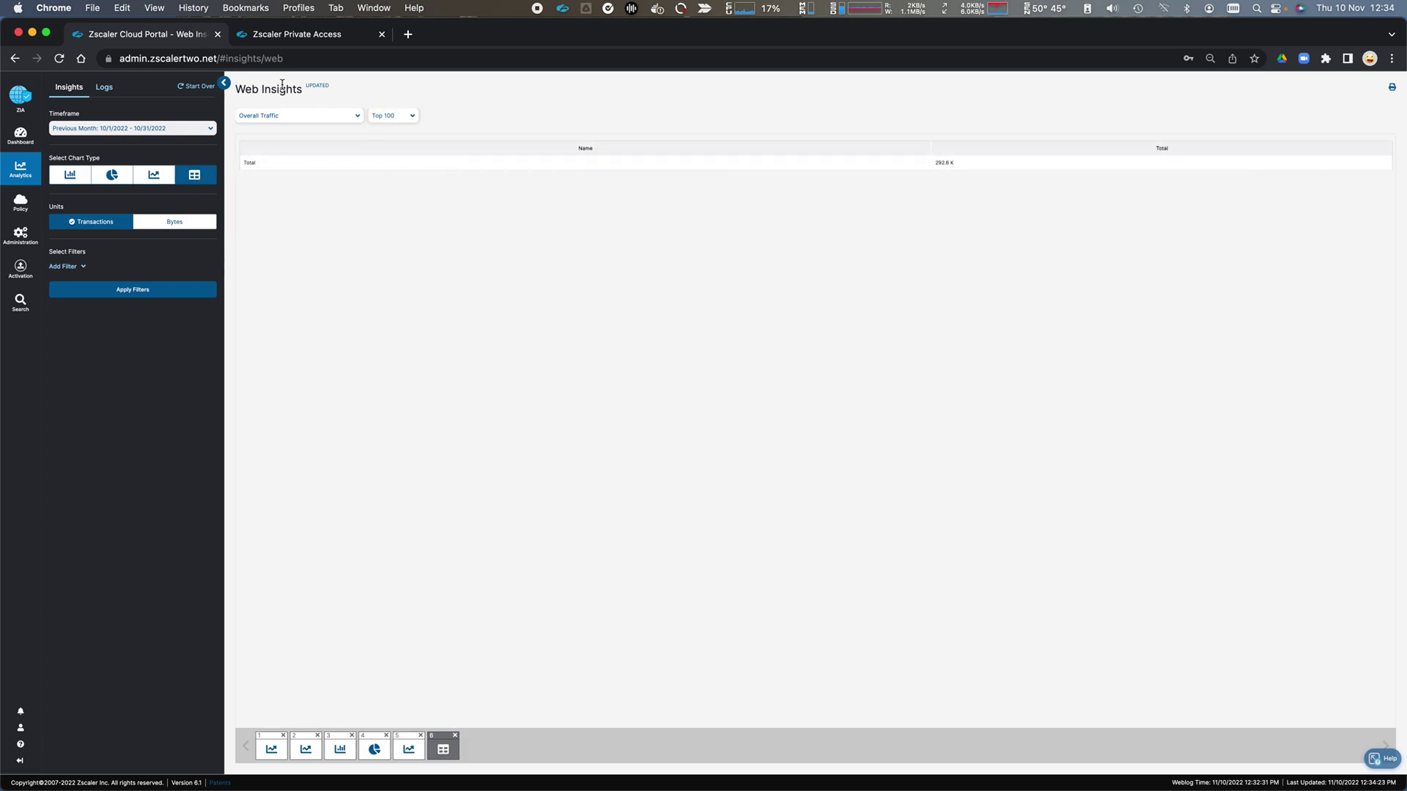
Break last month's web traffic down by Cloud Application, leaving filters unchanged
left_click(331, 120)
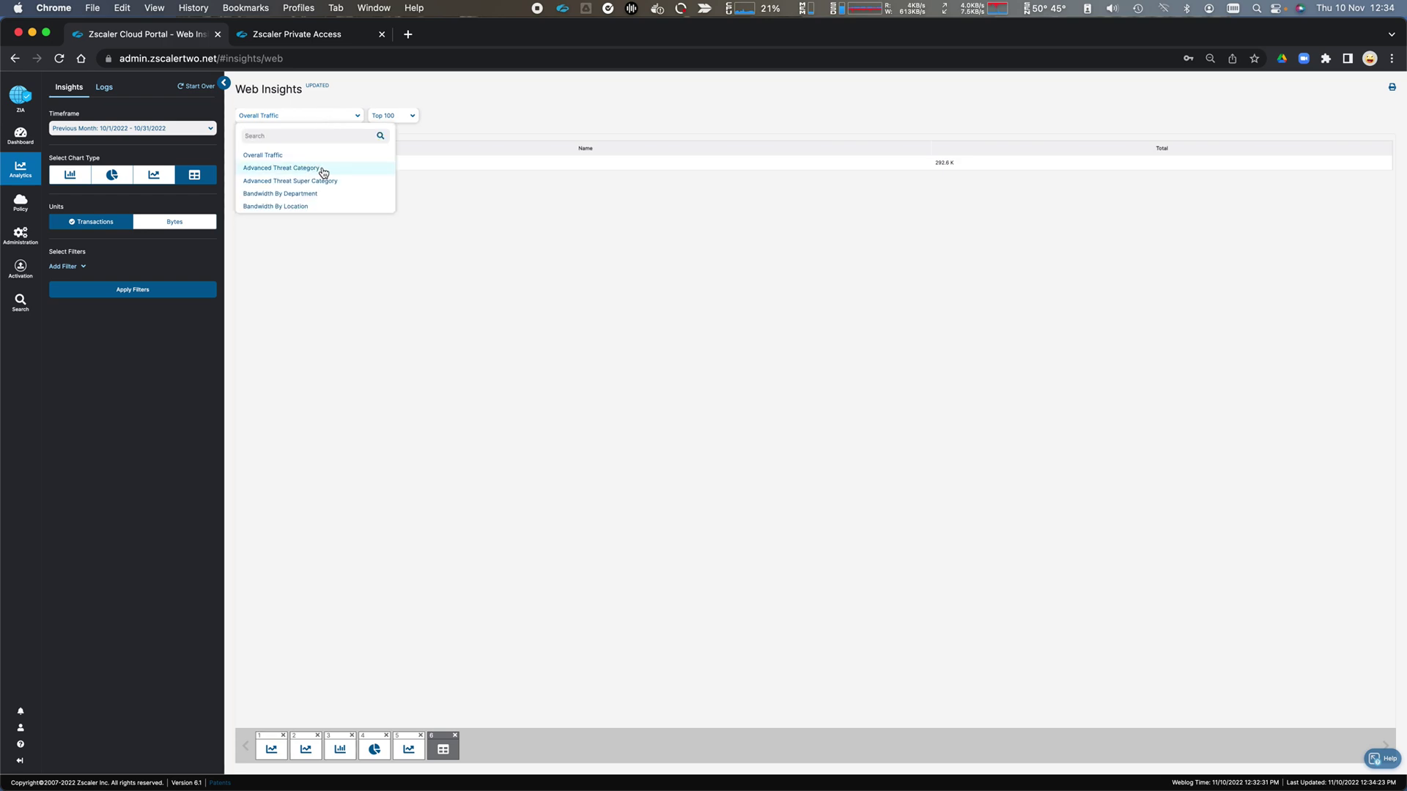
scroll(346, 180, "down", 2)
scroll(349, 180, "down", 3)
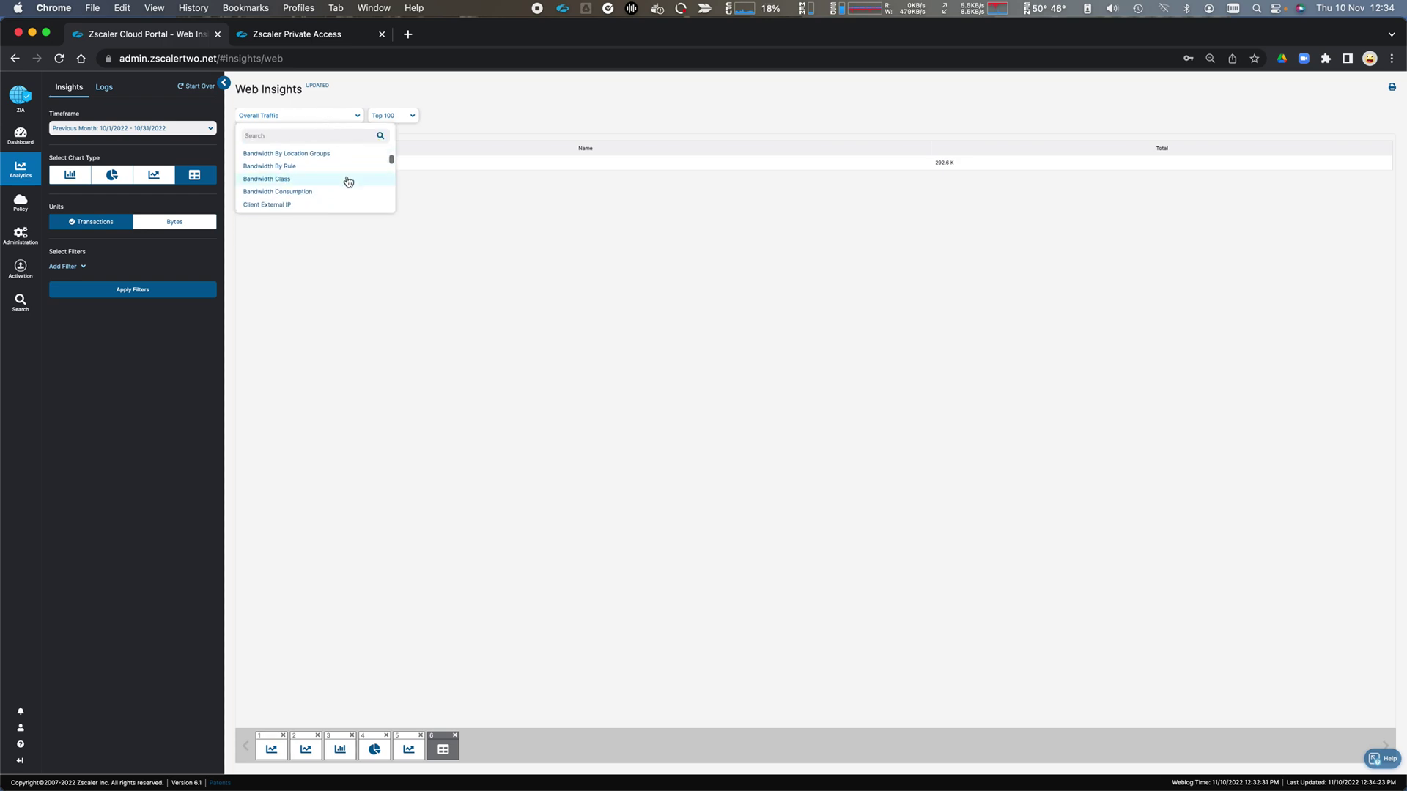
scroll(361, 195, "down", 2)
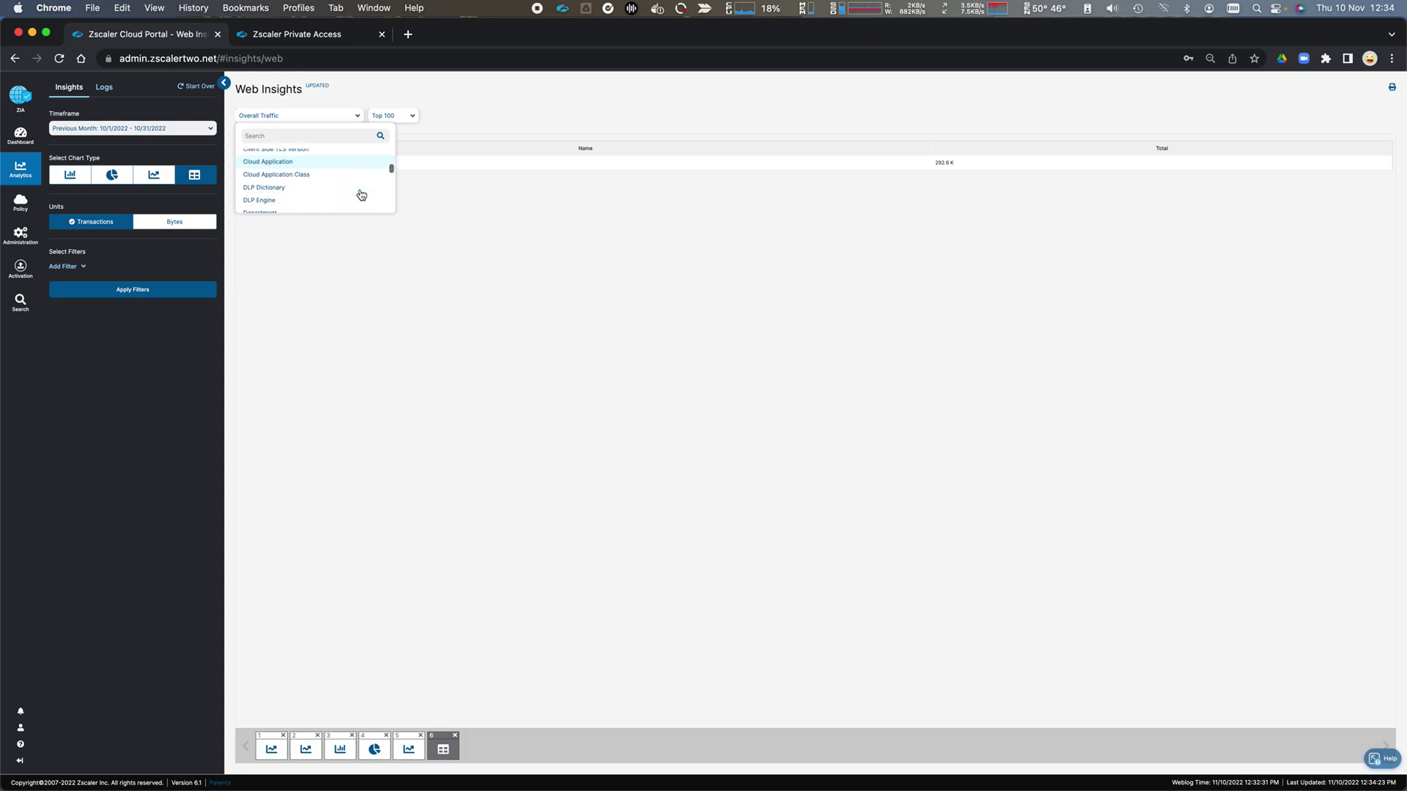
left_click(301, 156)
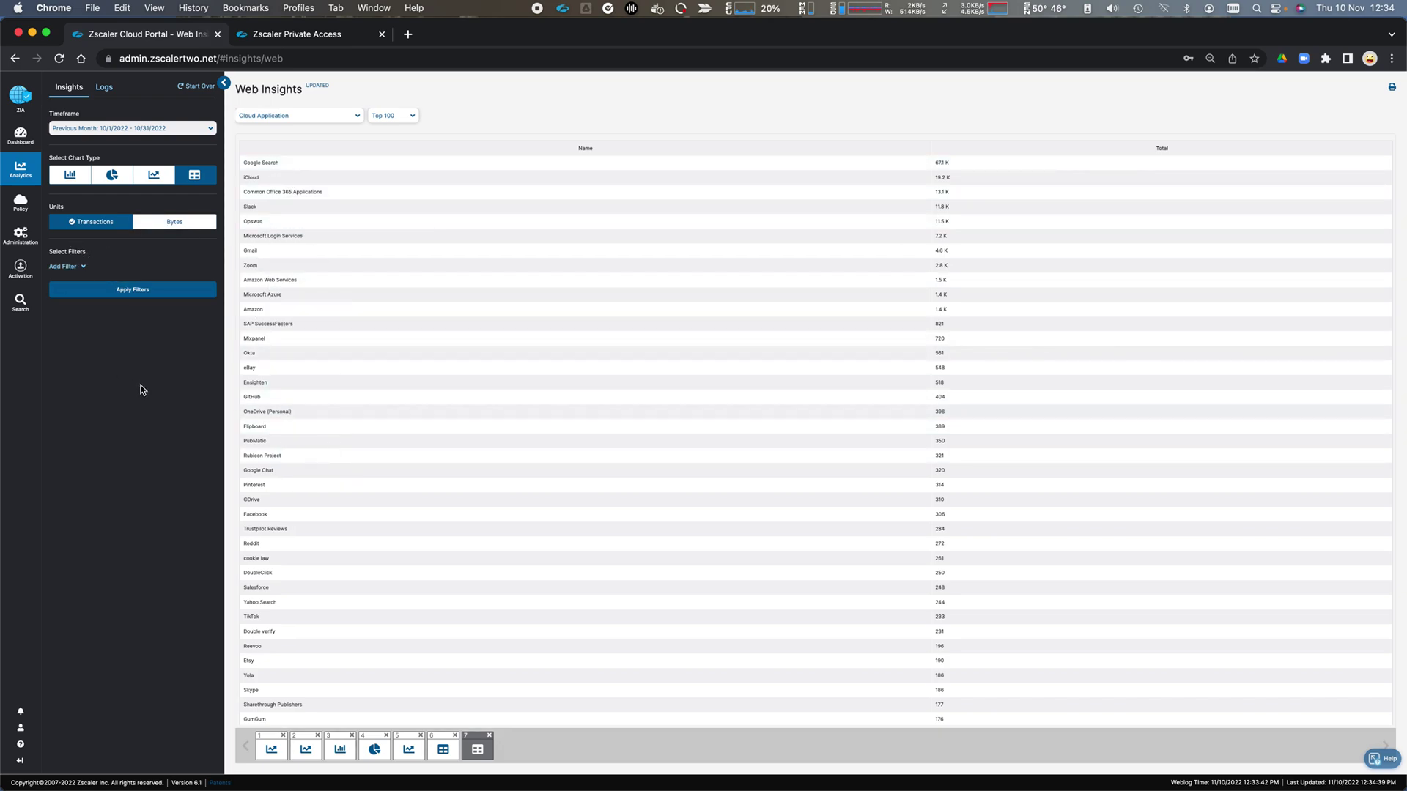
left_click(81, 268)
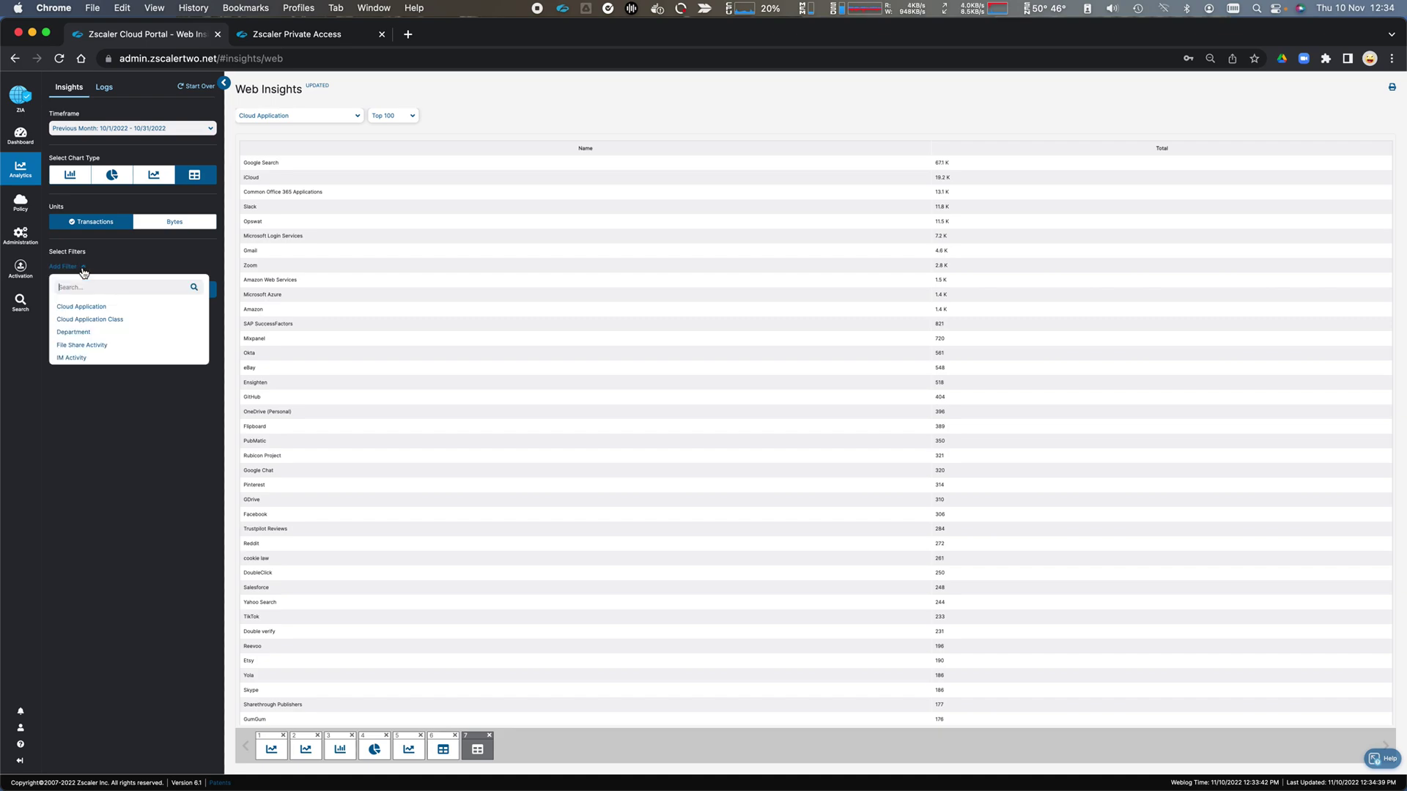
scroll(95, 348, "down", 5)
left_click(108, 400)
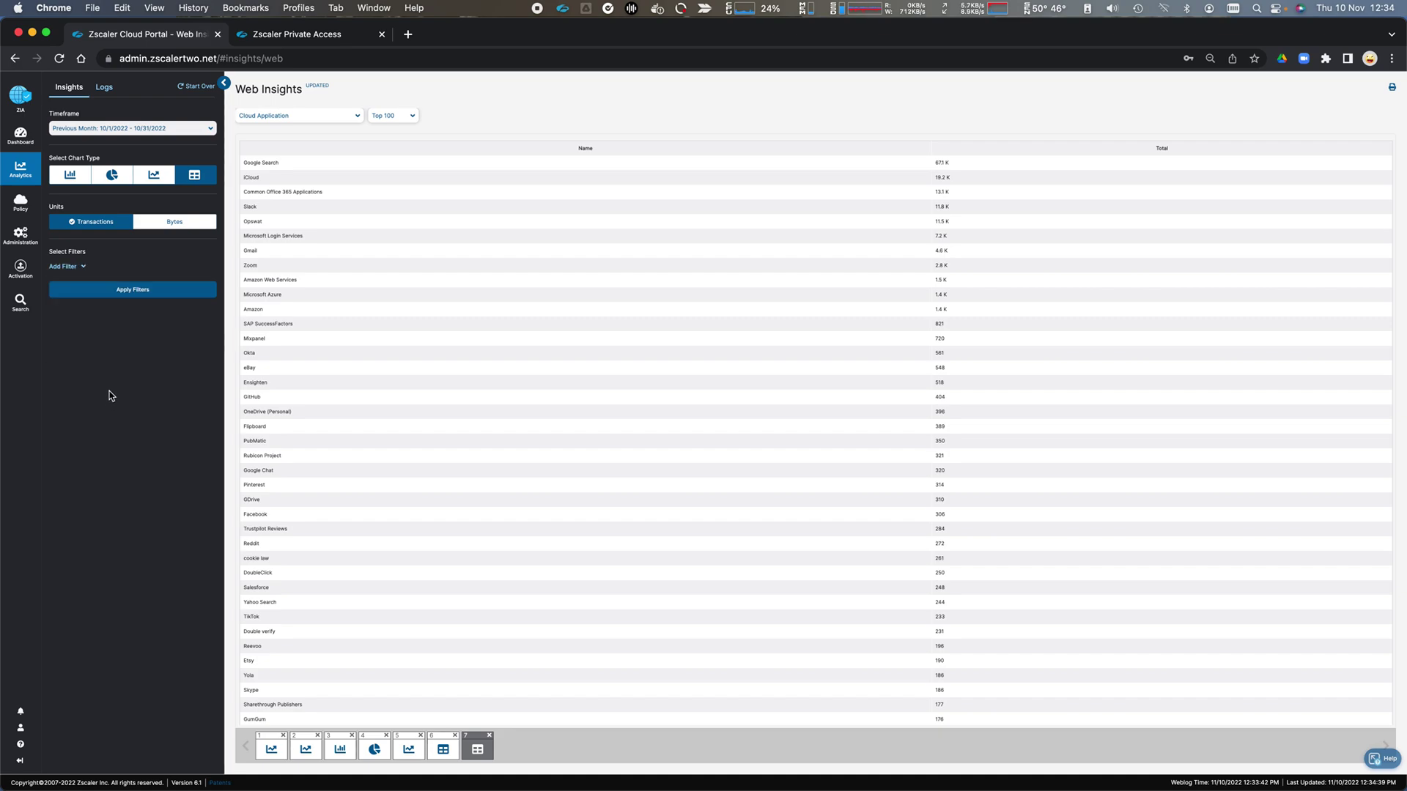
Drill the Google Search row down by User to list its four users
left_click(277, 168)
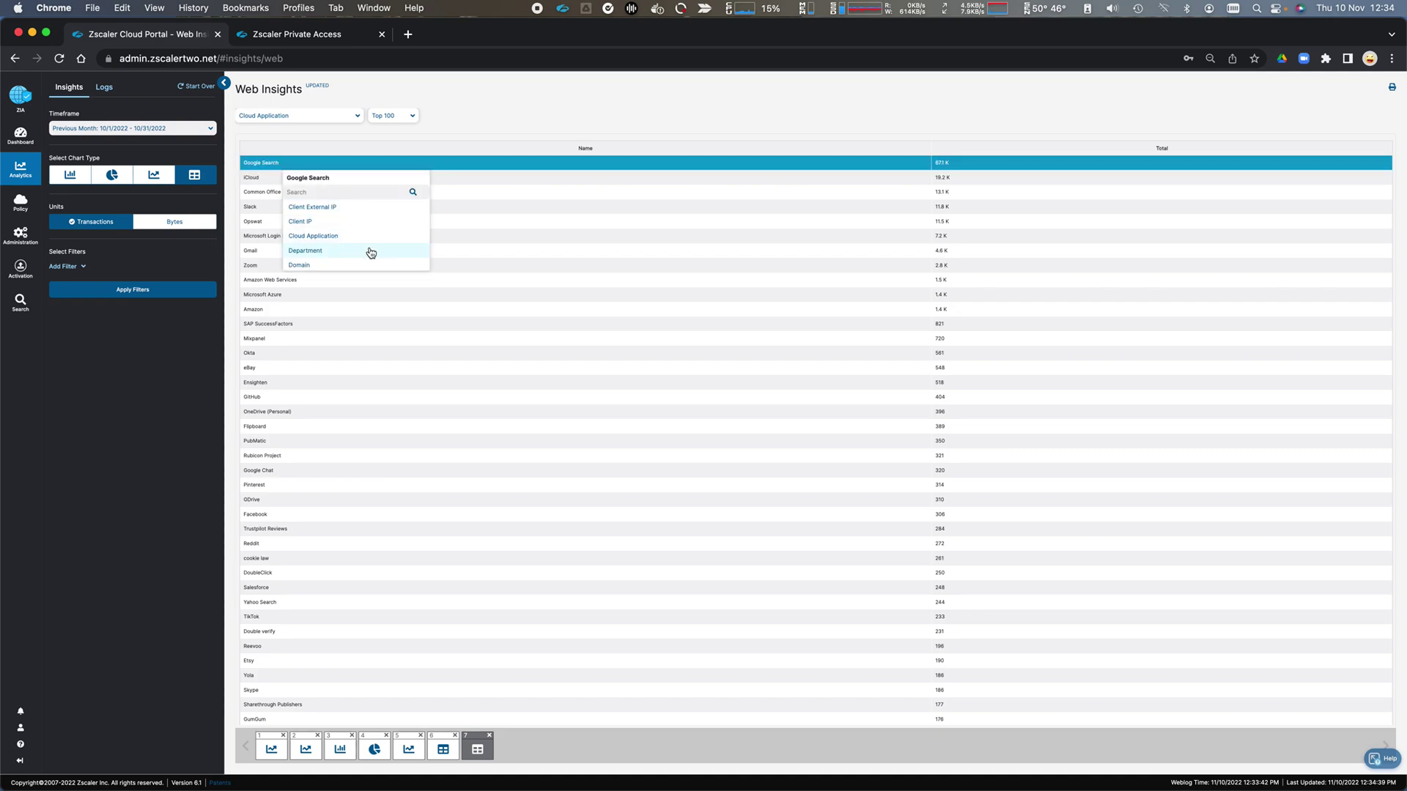
scroll(367, 252, "down", 2)
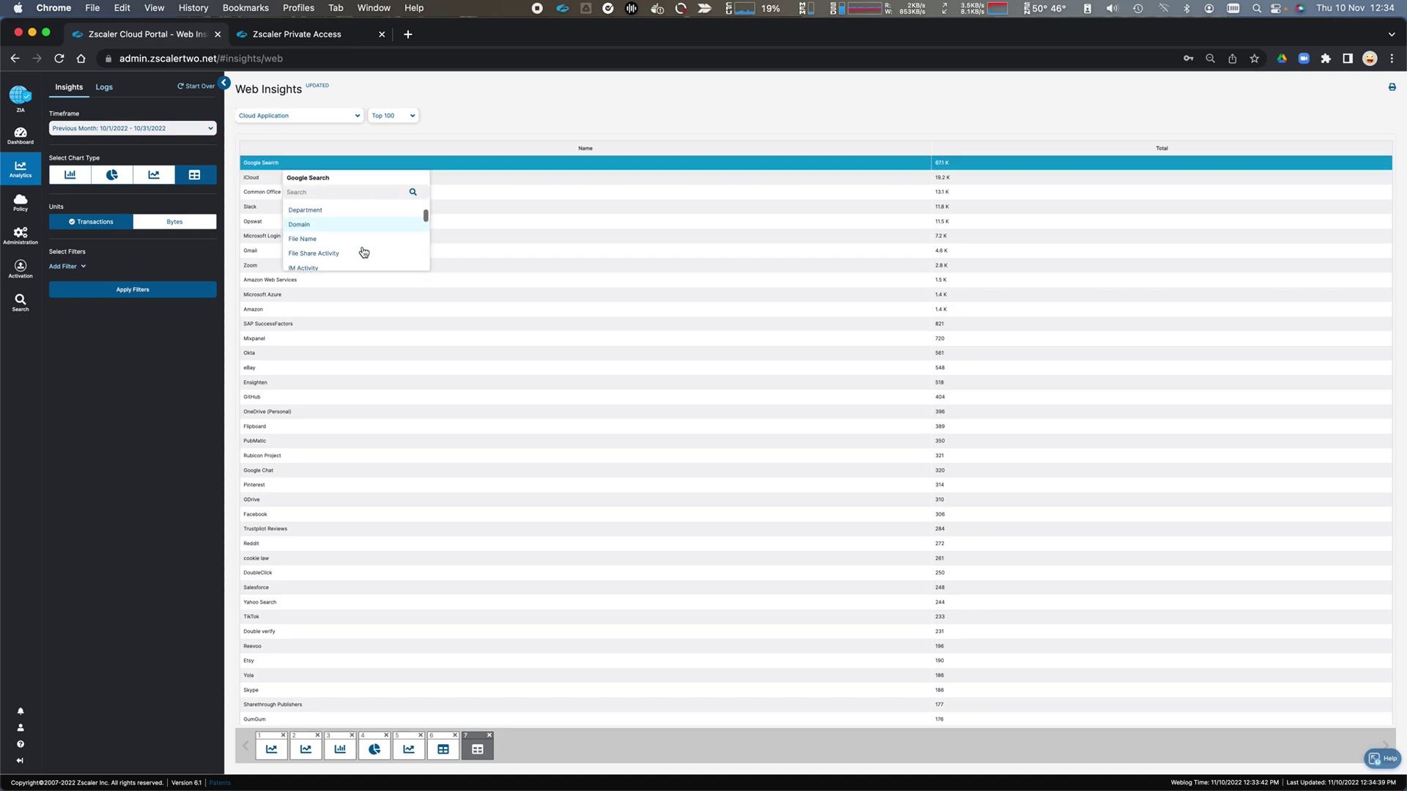
scroll(363, 252, "down", 5)
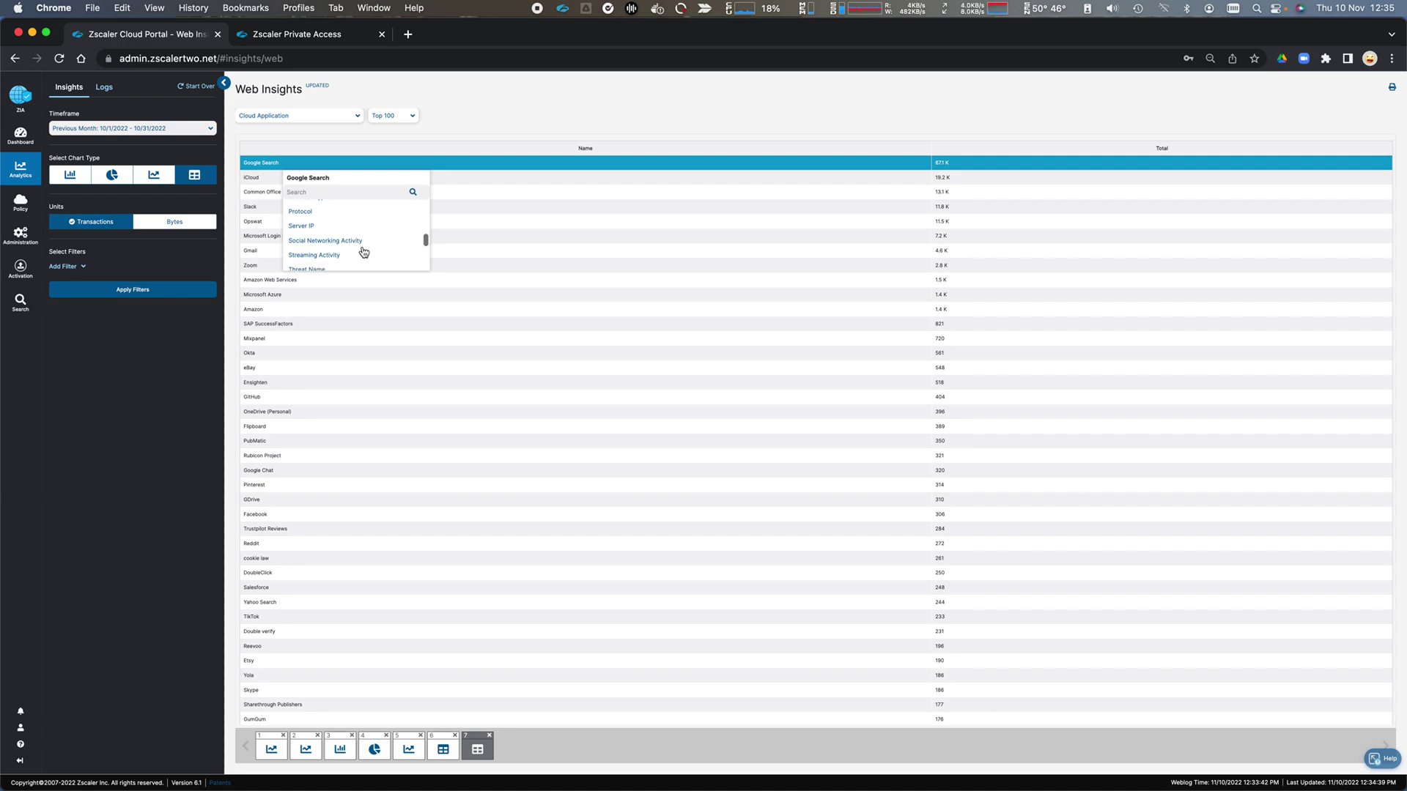
scroll(343, 227, "down", 3)
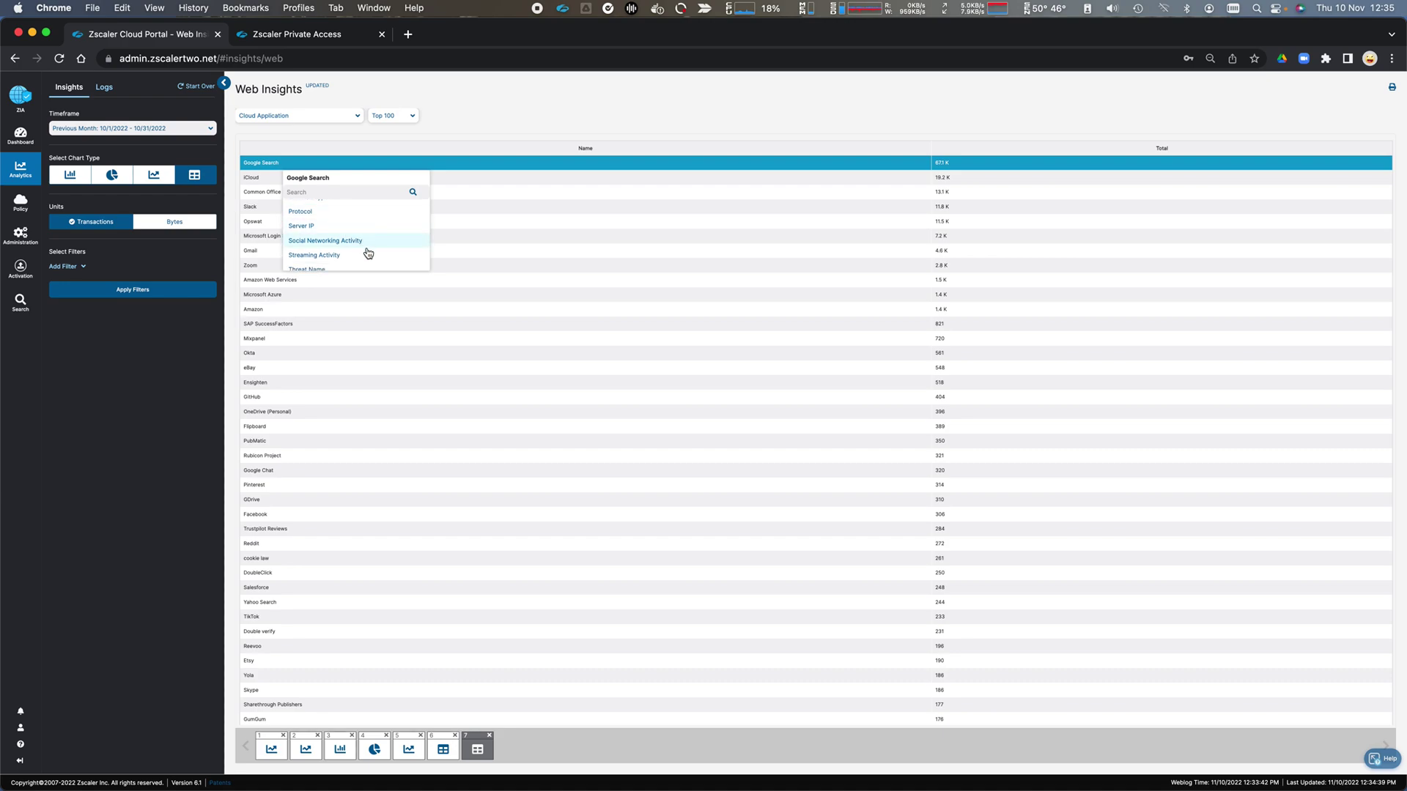
scroll(363, 253, "down", 2)
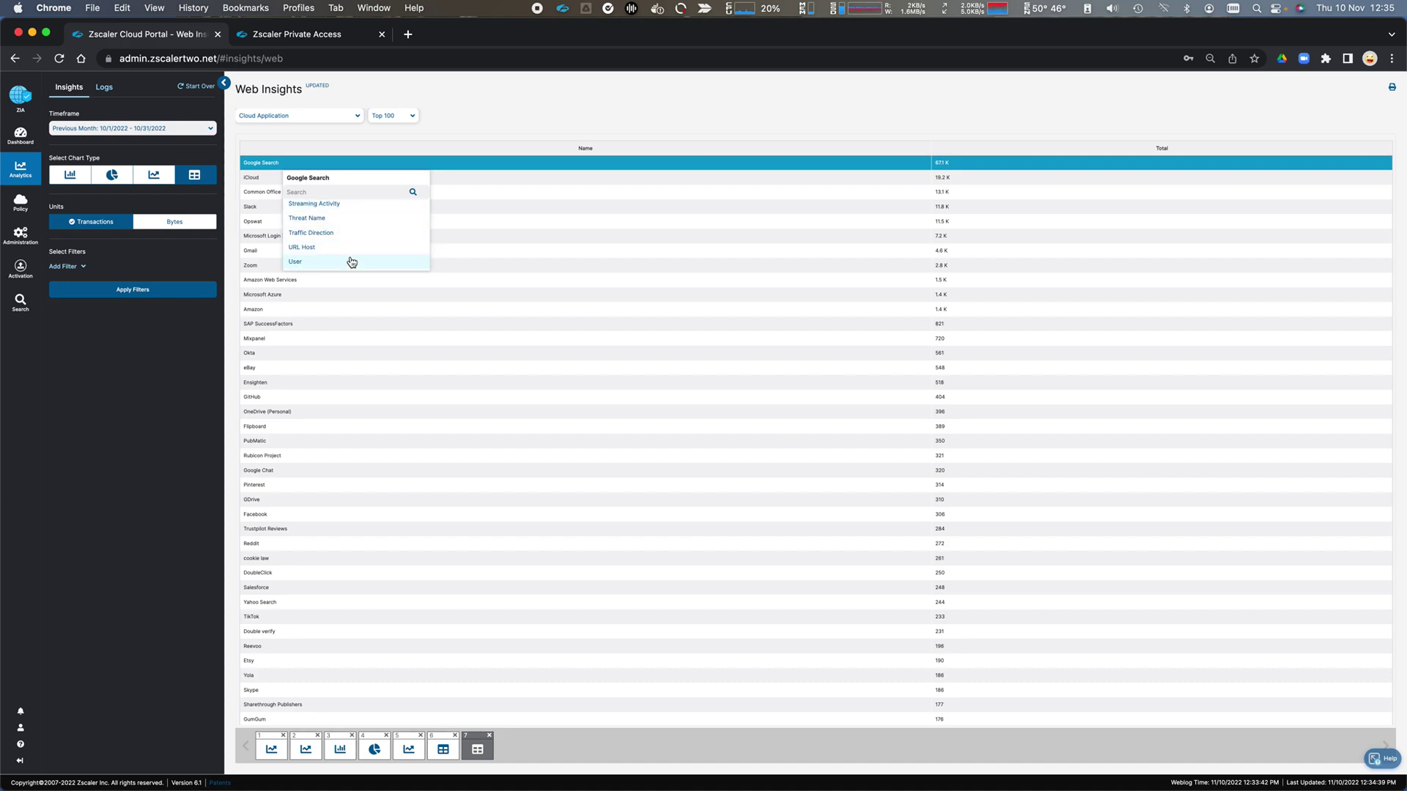
scroll(352, 263, "down", 1)
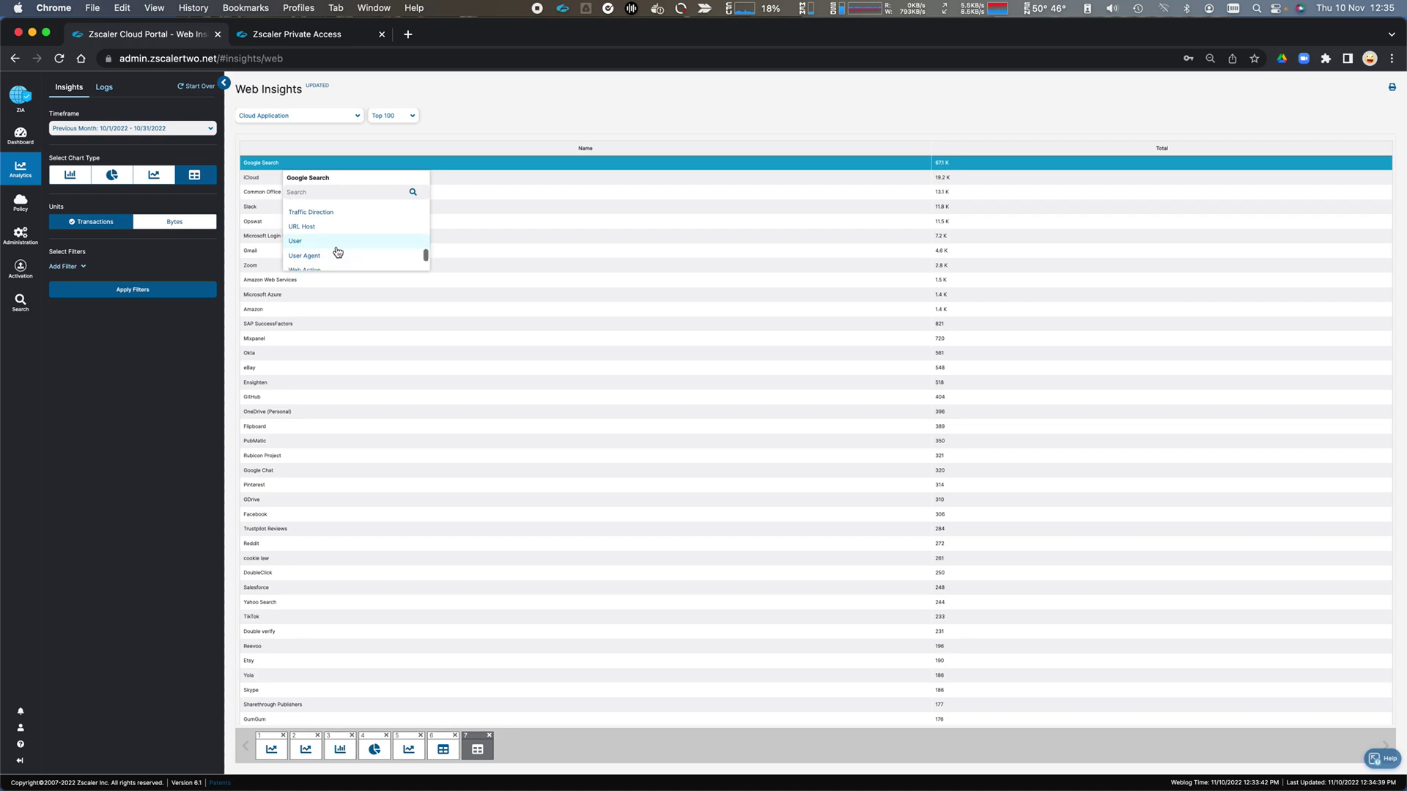
left_click(339, 247)
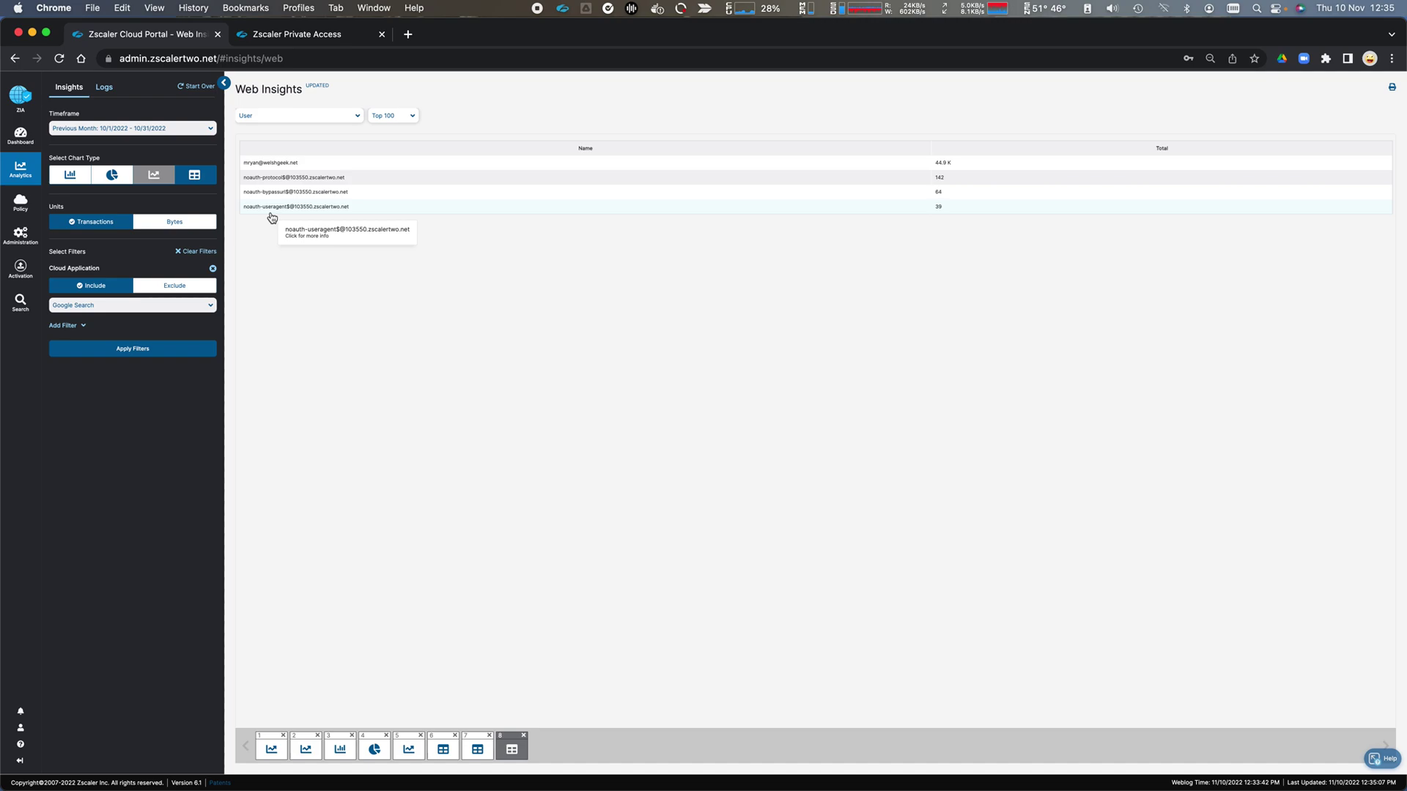
Open View Logs for the user with 39 Google Search transactions
left_click(364, 209)
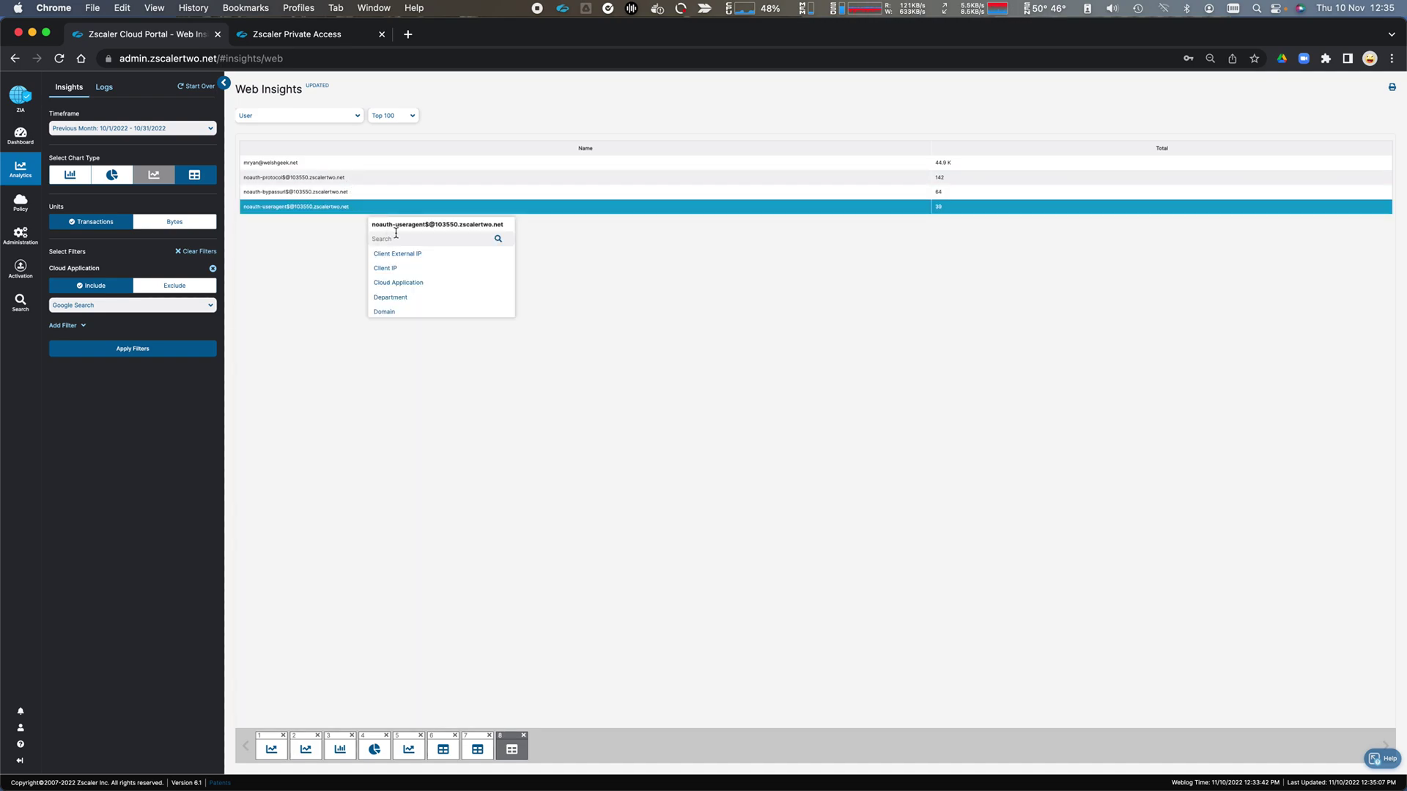
scroll(445, 283, "down", 10)
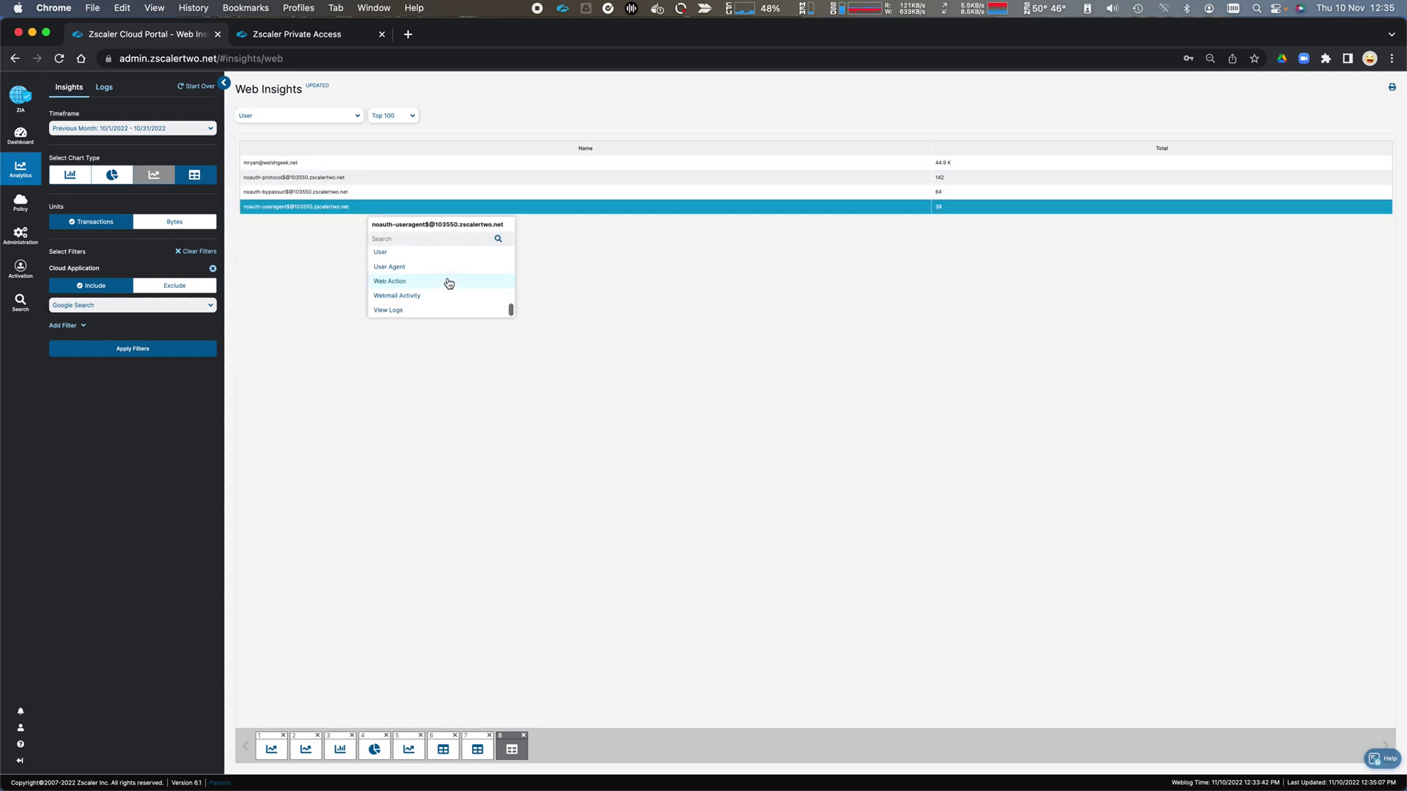
left_click(393, 312)
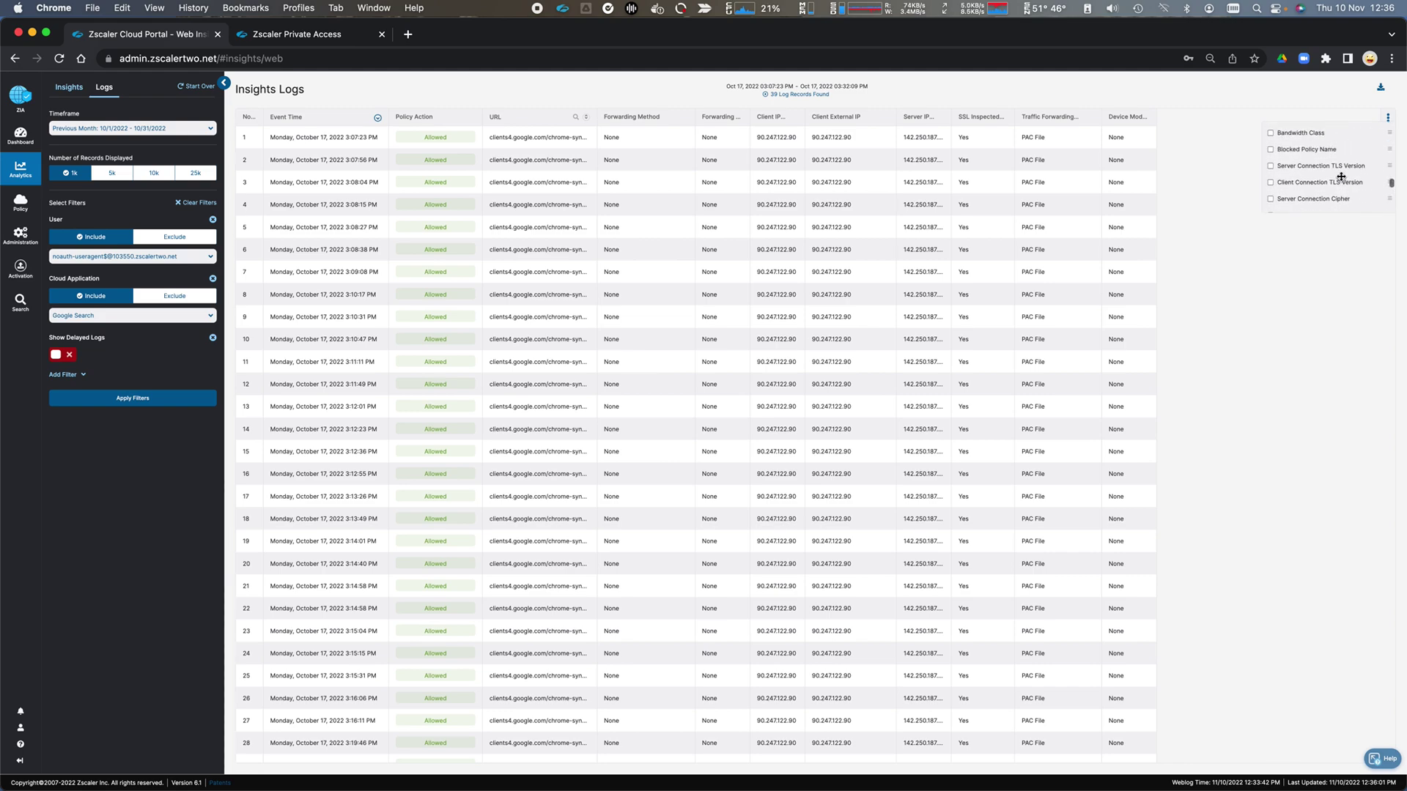
Add a User Agent column to the logs and widen it to show full strings
scroll(1341, 175, "down", 5)
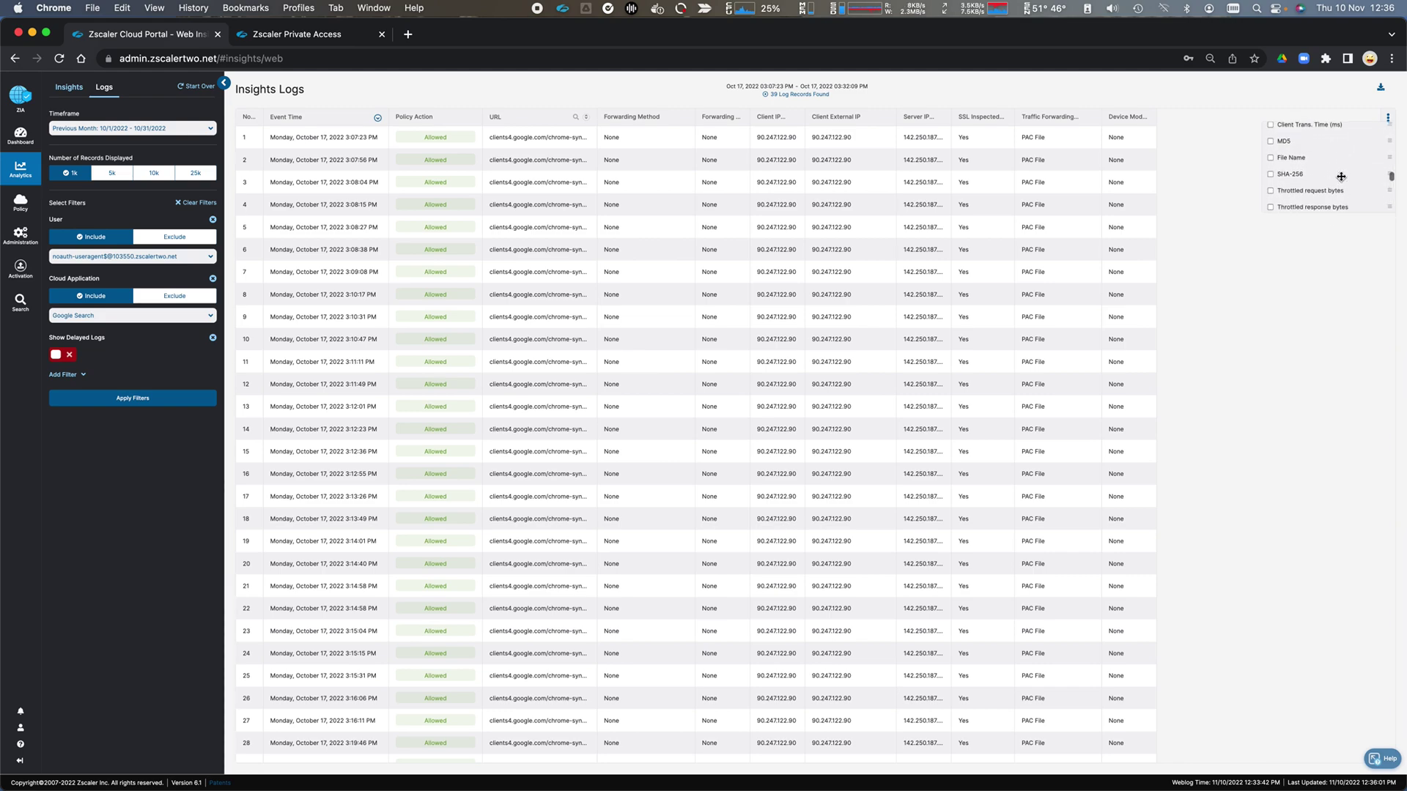
scroll(1341, 176, "up", 2)
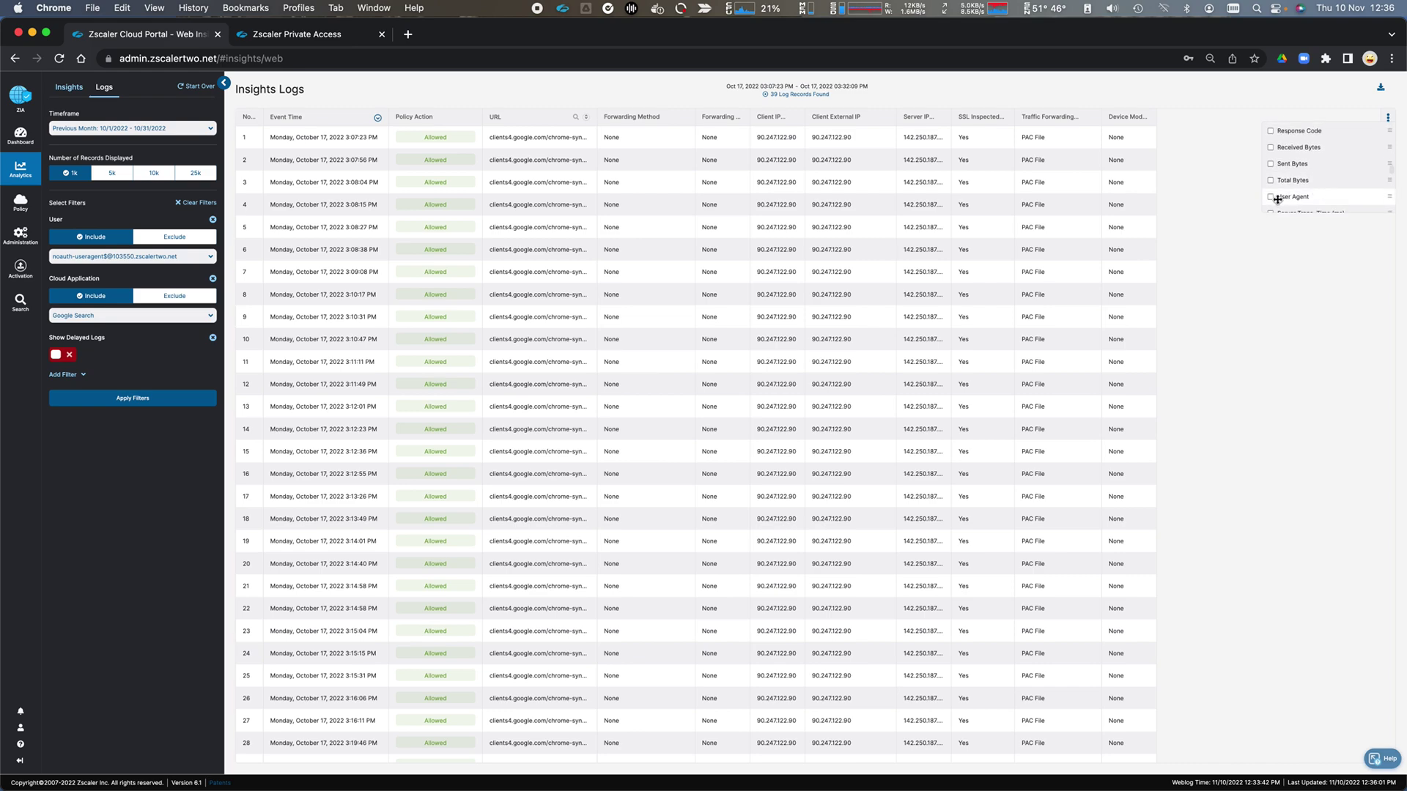
left_click(1271, 198)
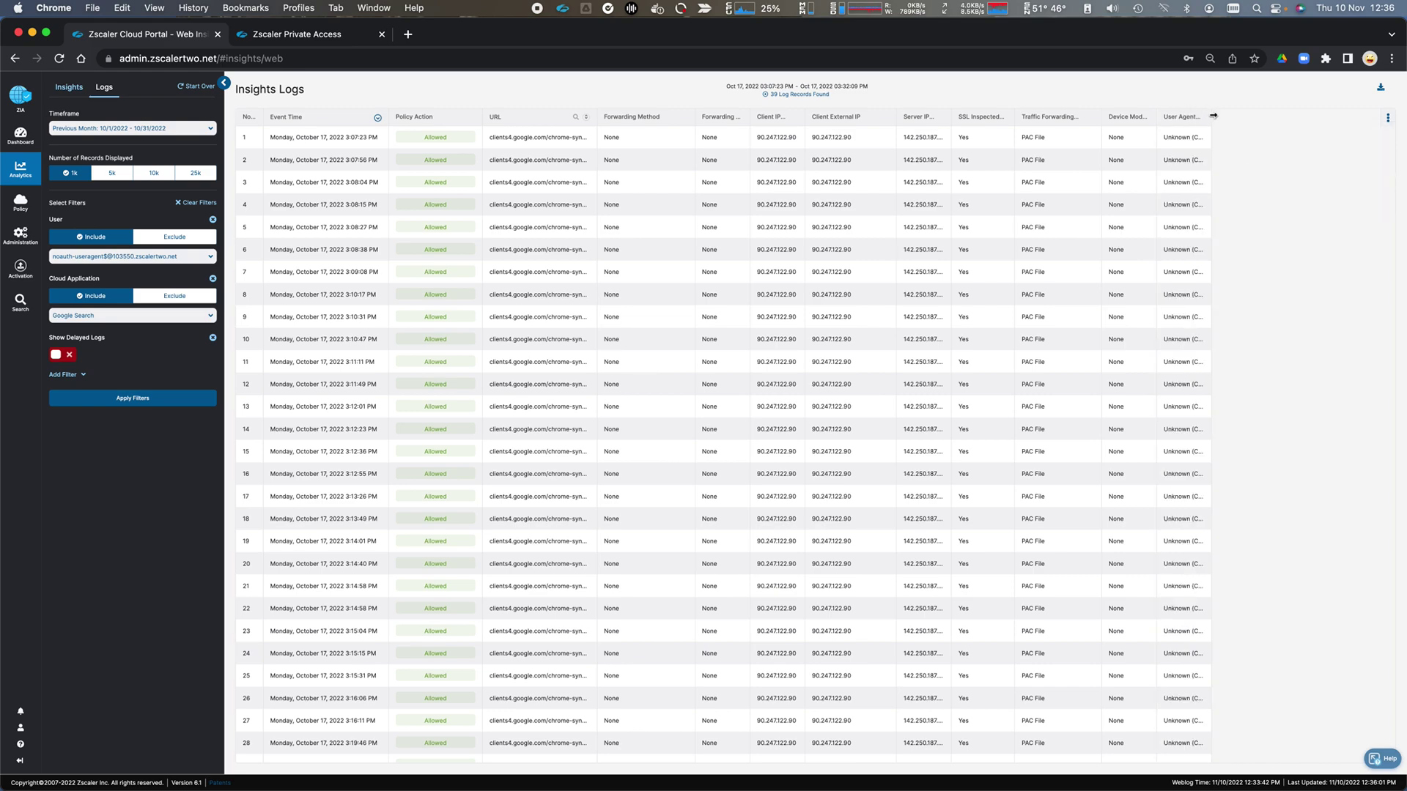
left_click_drag(1323, 126, 1321, 131)
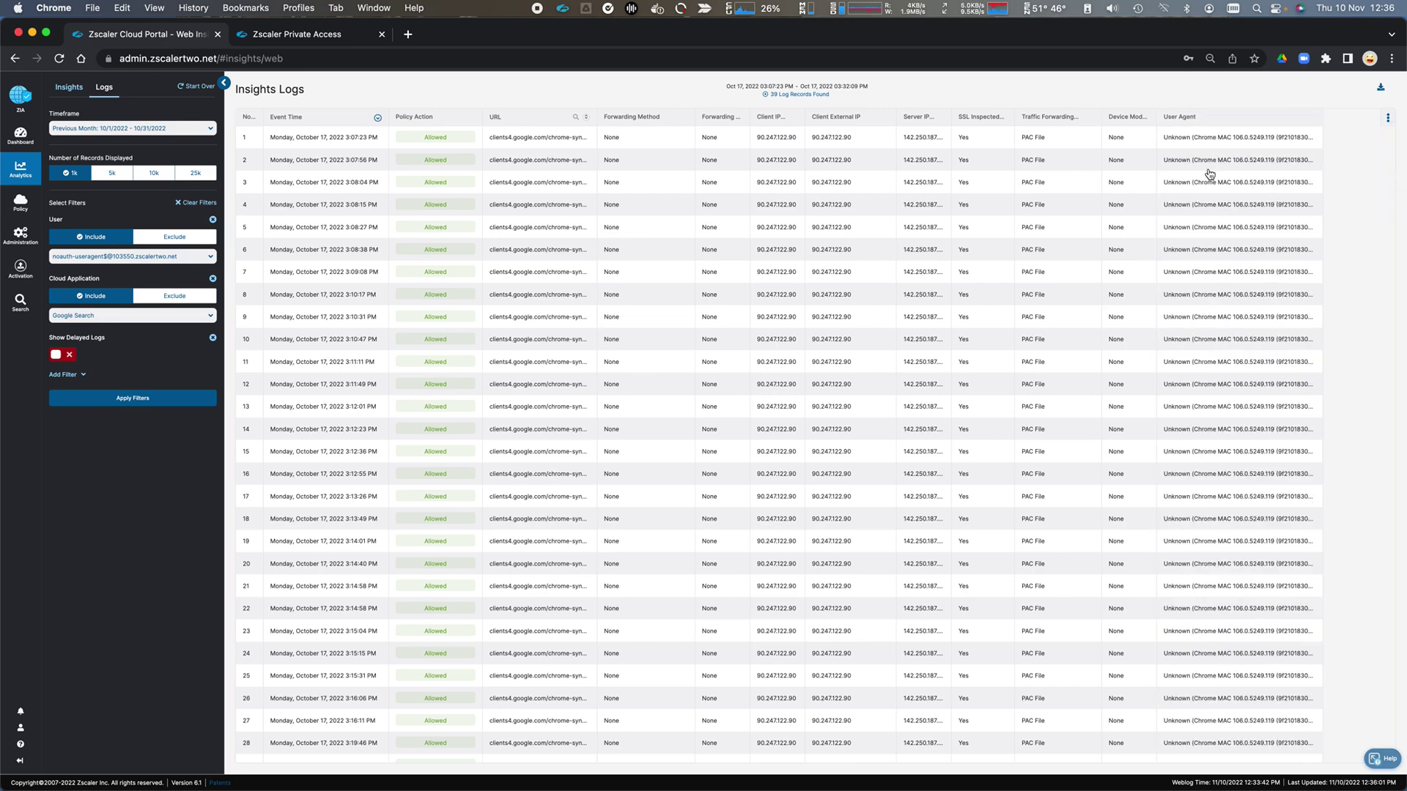
double_click(1255, 184)
left_click_drag(1279, 183, 1298, 186)
left_click(1288, 185)
Switch to Mobile Insights, which has no data for today, then Firewall Insights
mouse_move(19, 175)
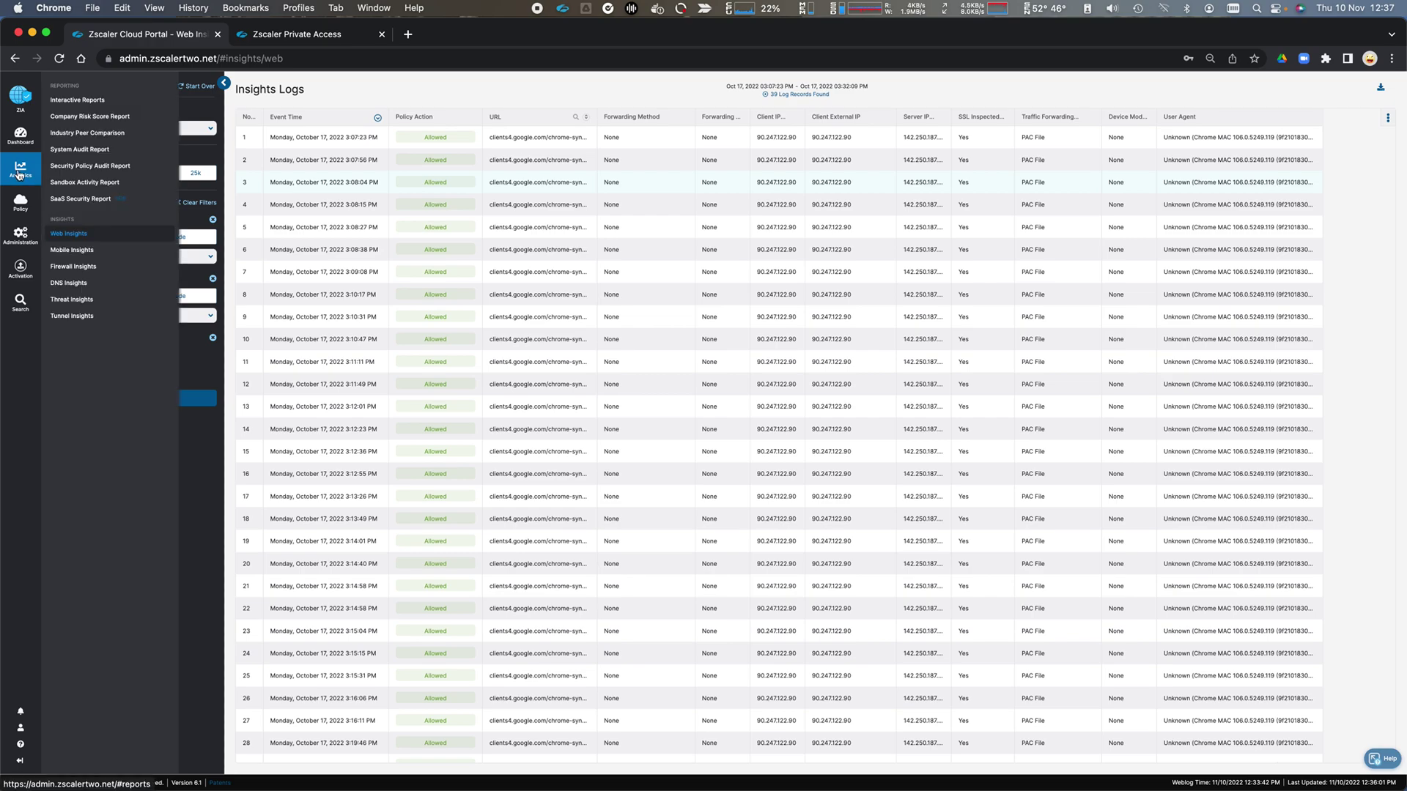
left_click(81, 250)
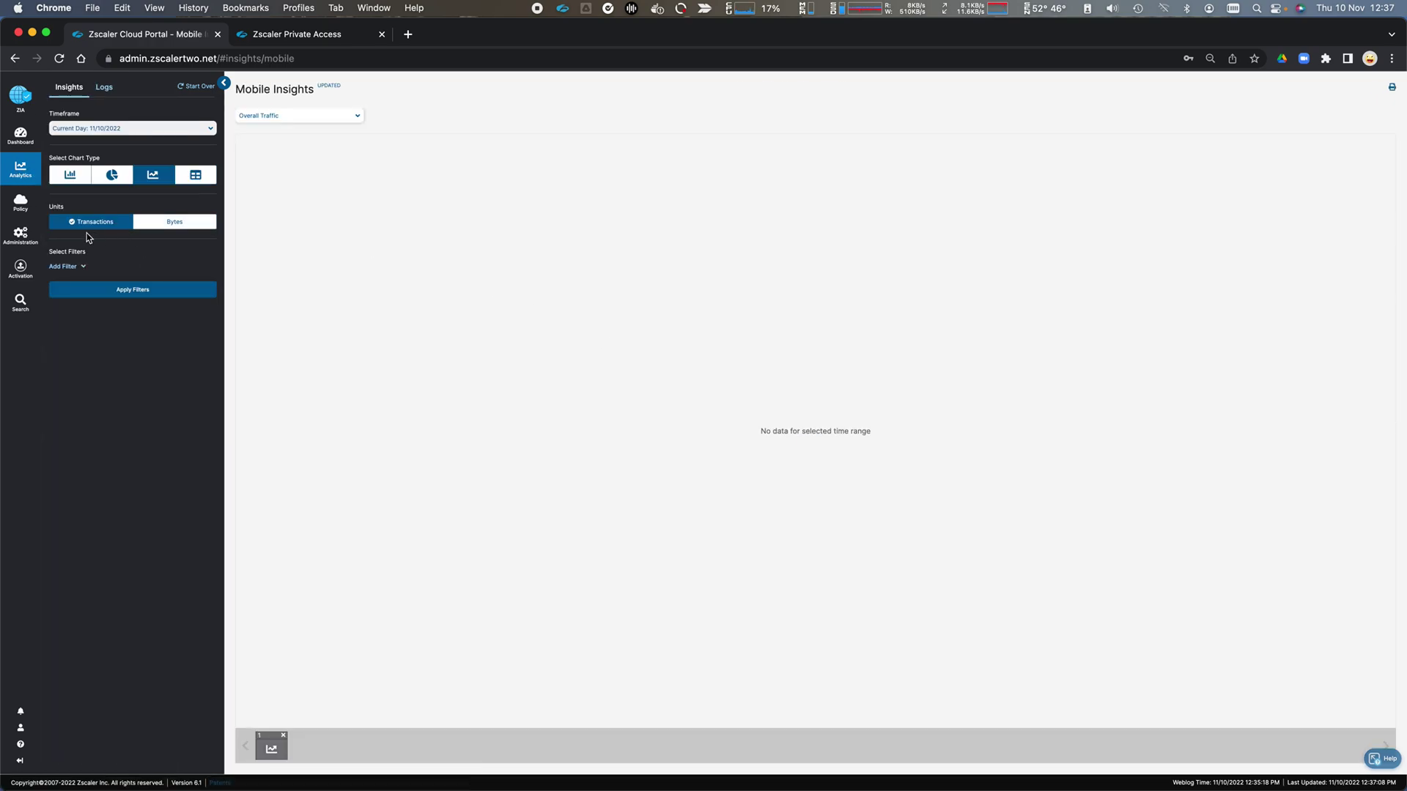
mouse_move(28, 177)
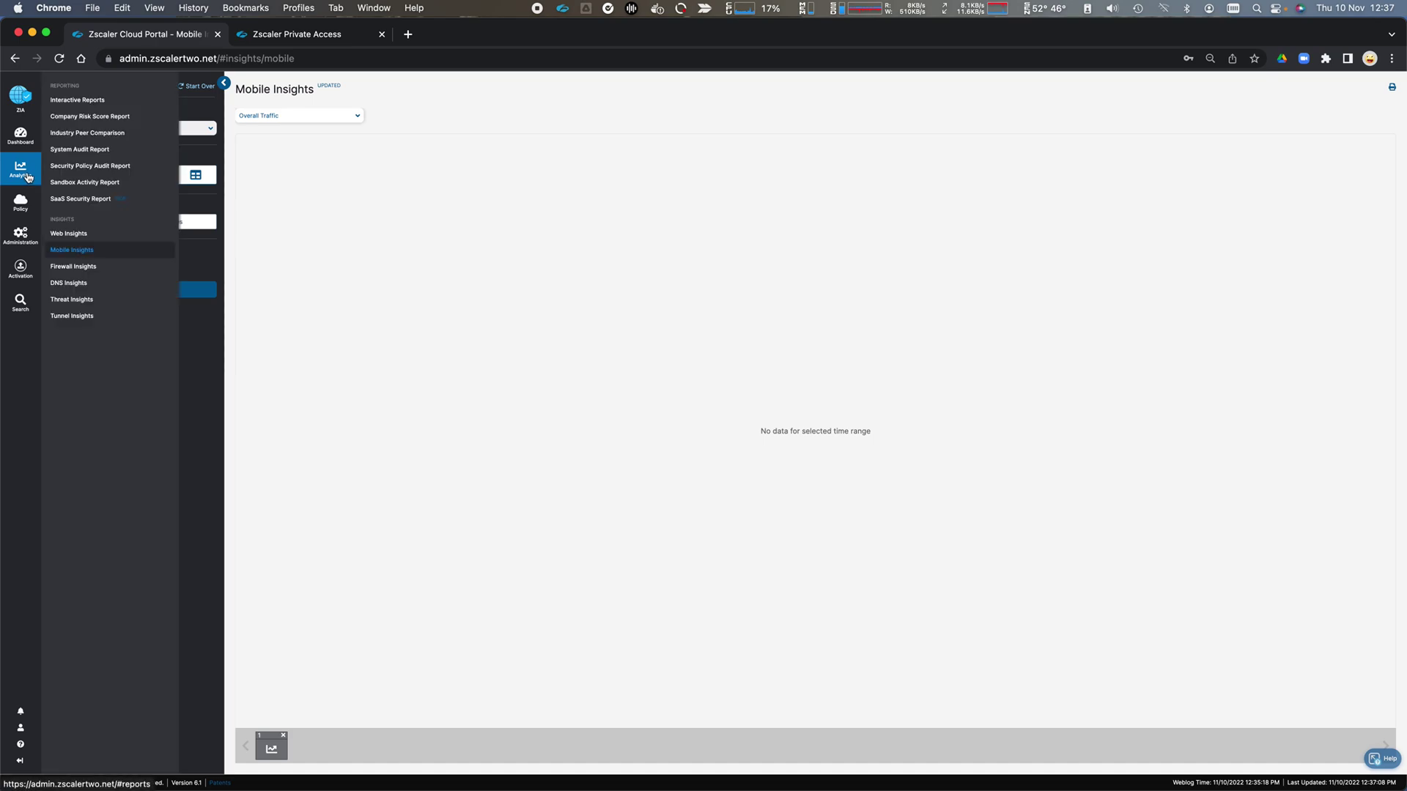
left_click(80, 266)
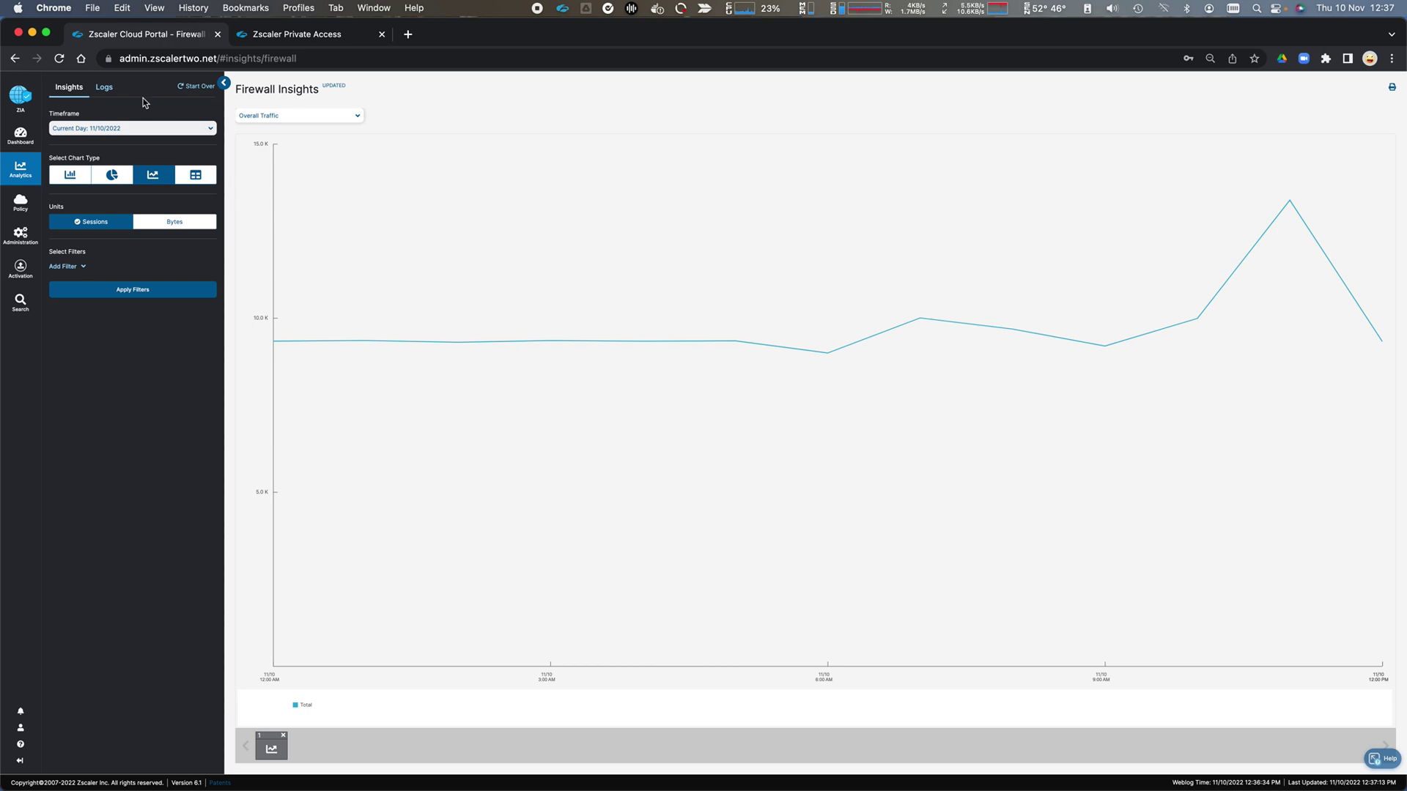
Break today's total firewall traffic down by Rule Name
left_click(463, 345)
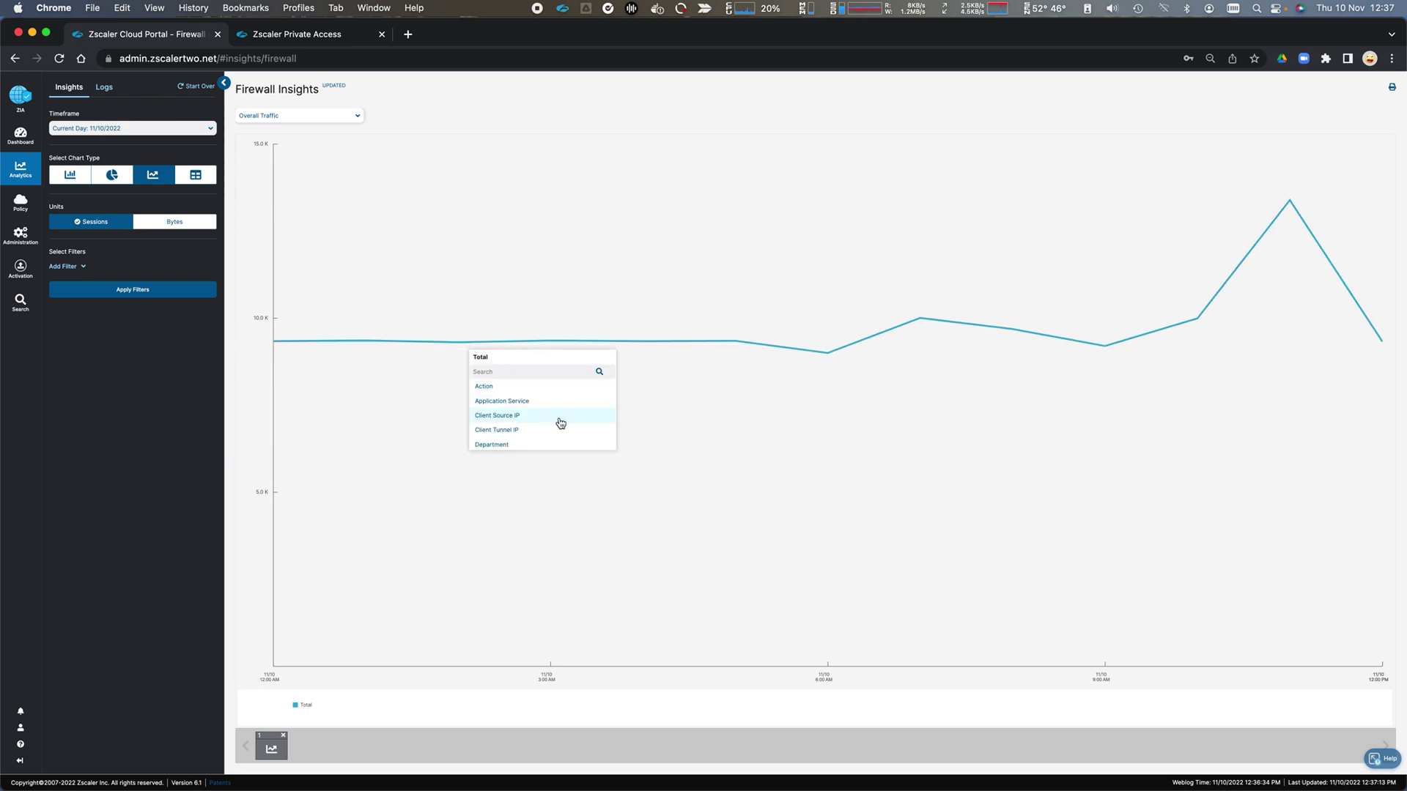
scroll(560, 421, "down", 5)
scroll(561, 423, "down", 5)
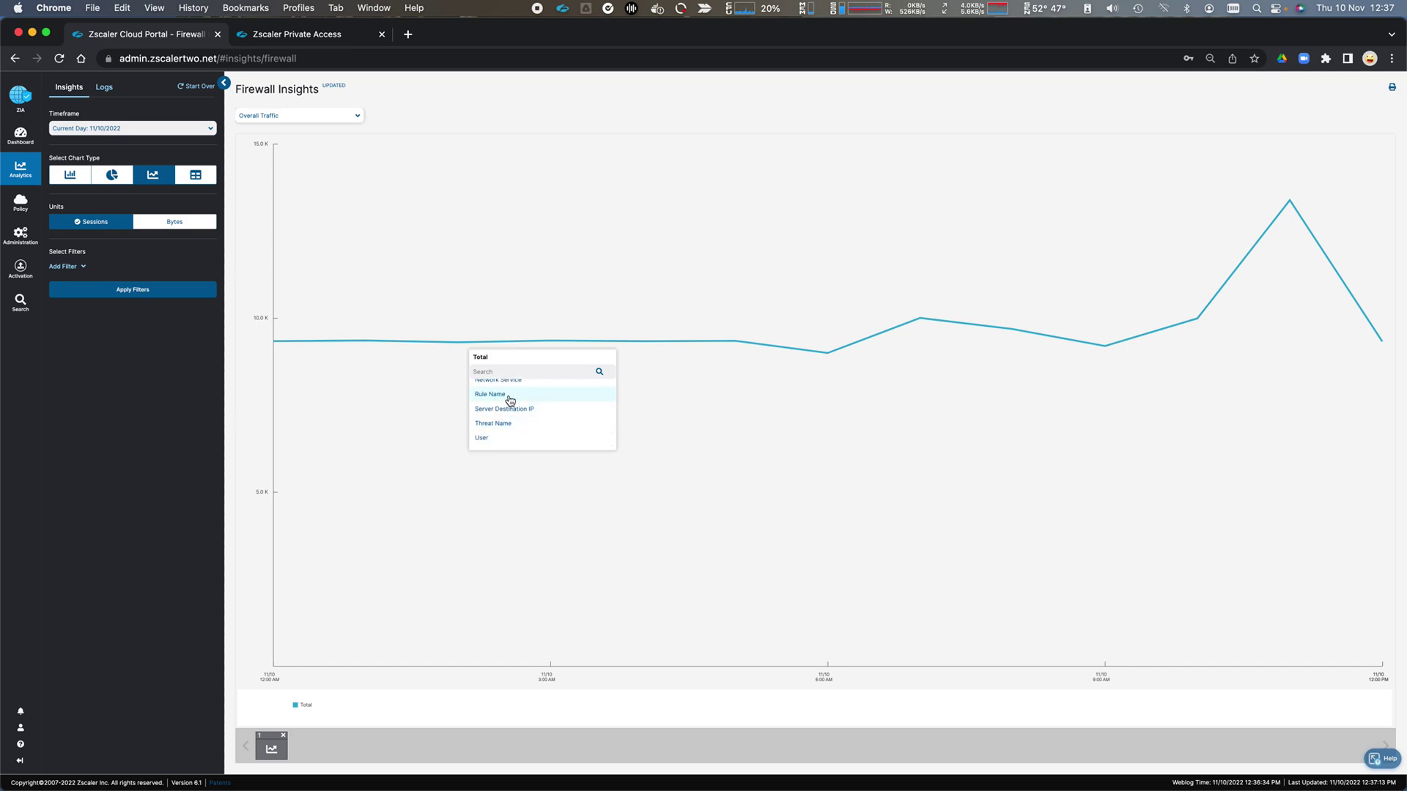
left_click(513, 395)
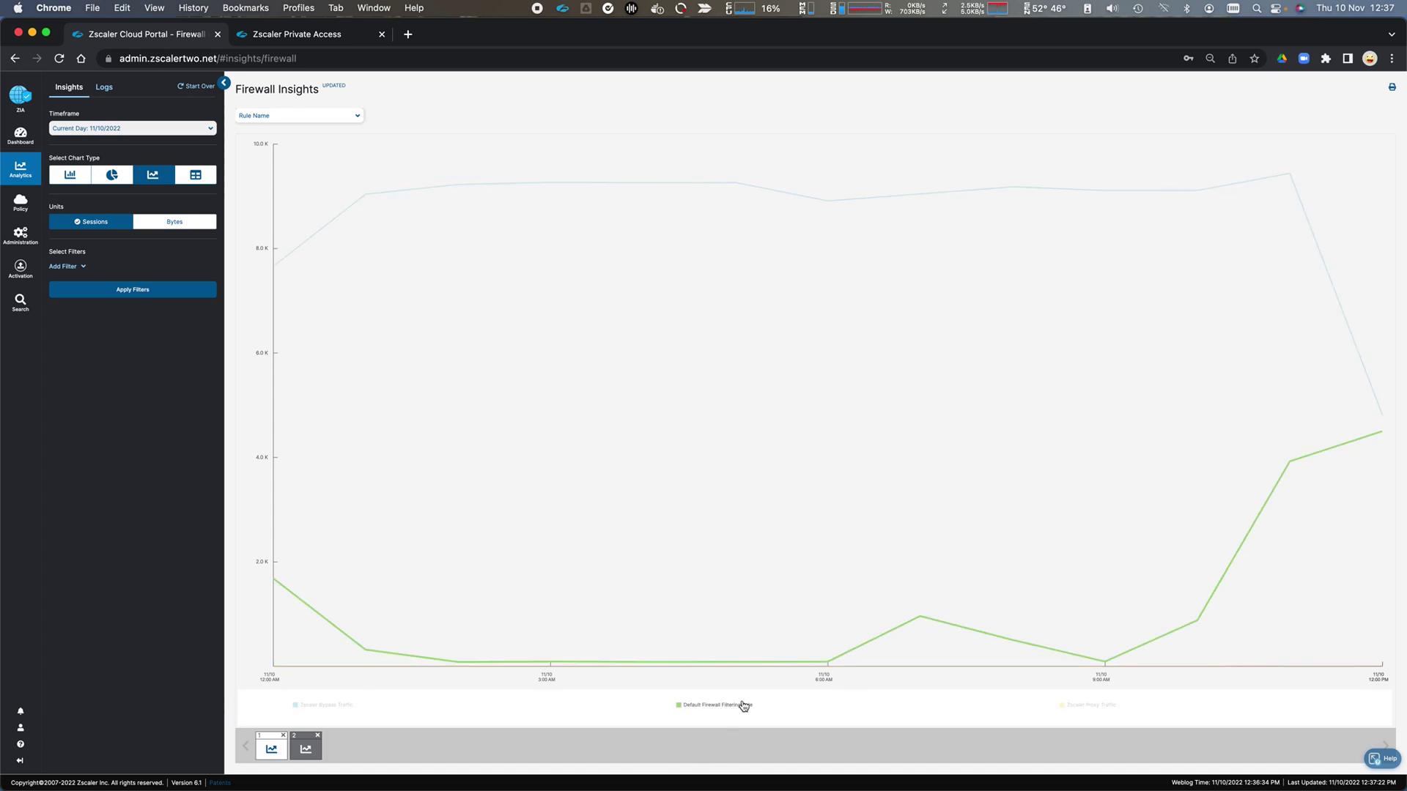
Drill the Default Firewall Filtering Rule down by User, showing three users
left_click(913, 627)
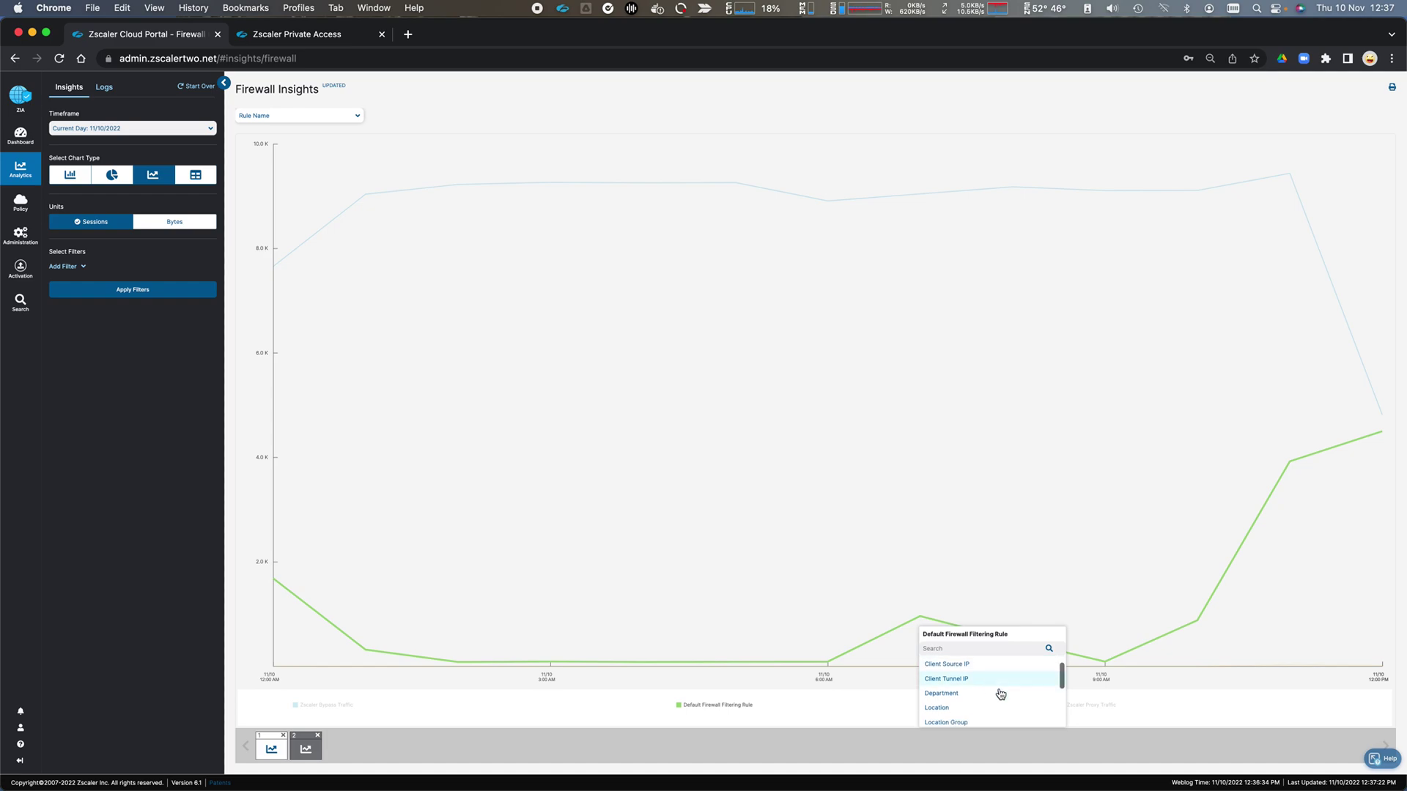
scroll(1001, 694, "down", 3)
left_click(973, 707)
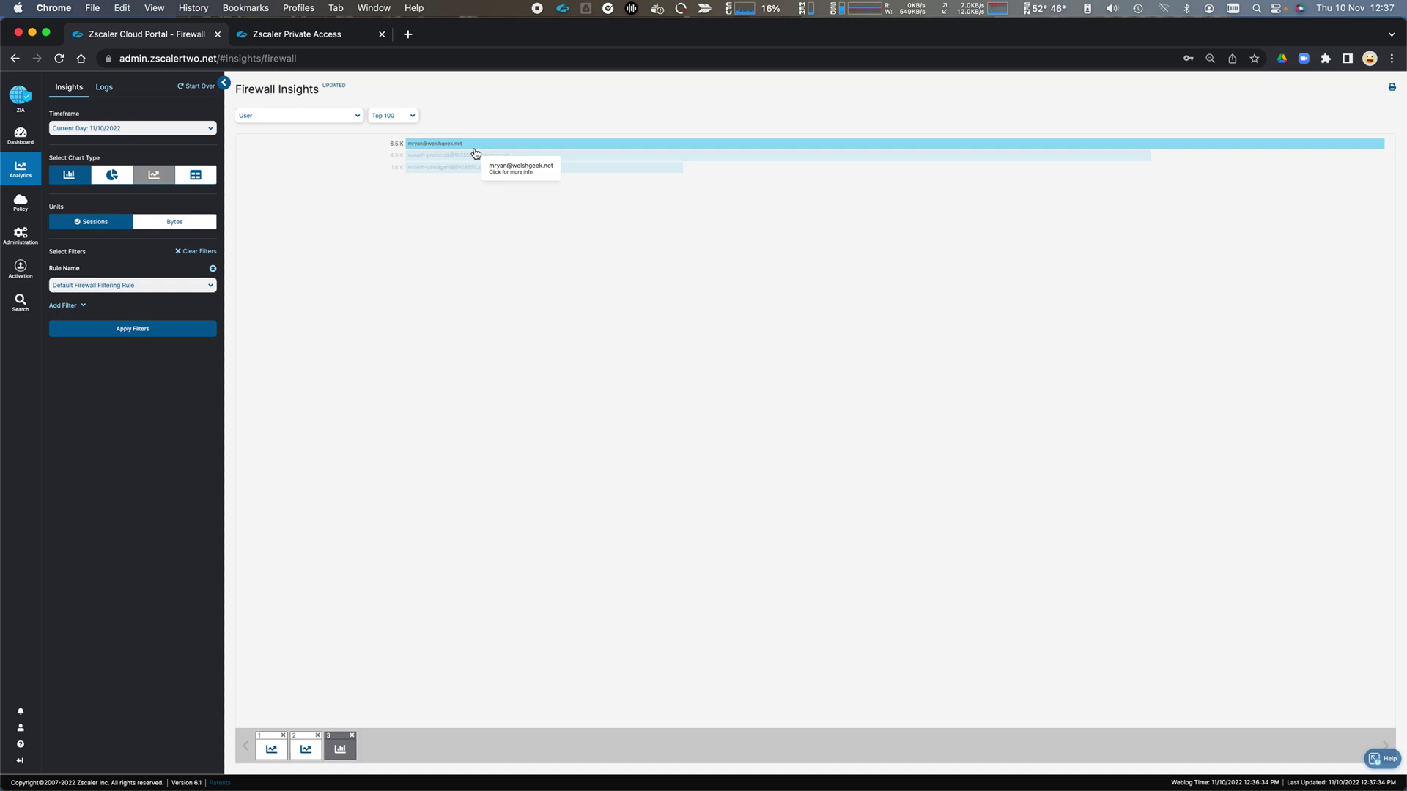
Break the top user's firewall traffic down by client source IP, then pick View Logs for 192.168.1.51
left_click(472, 147)
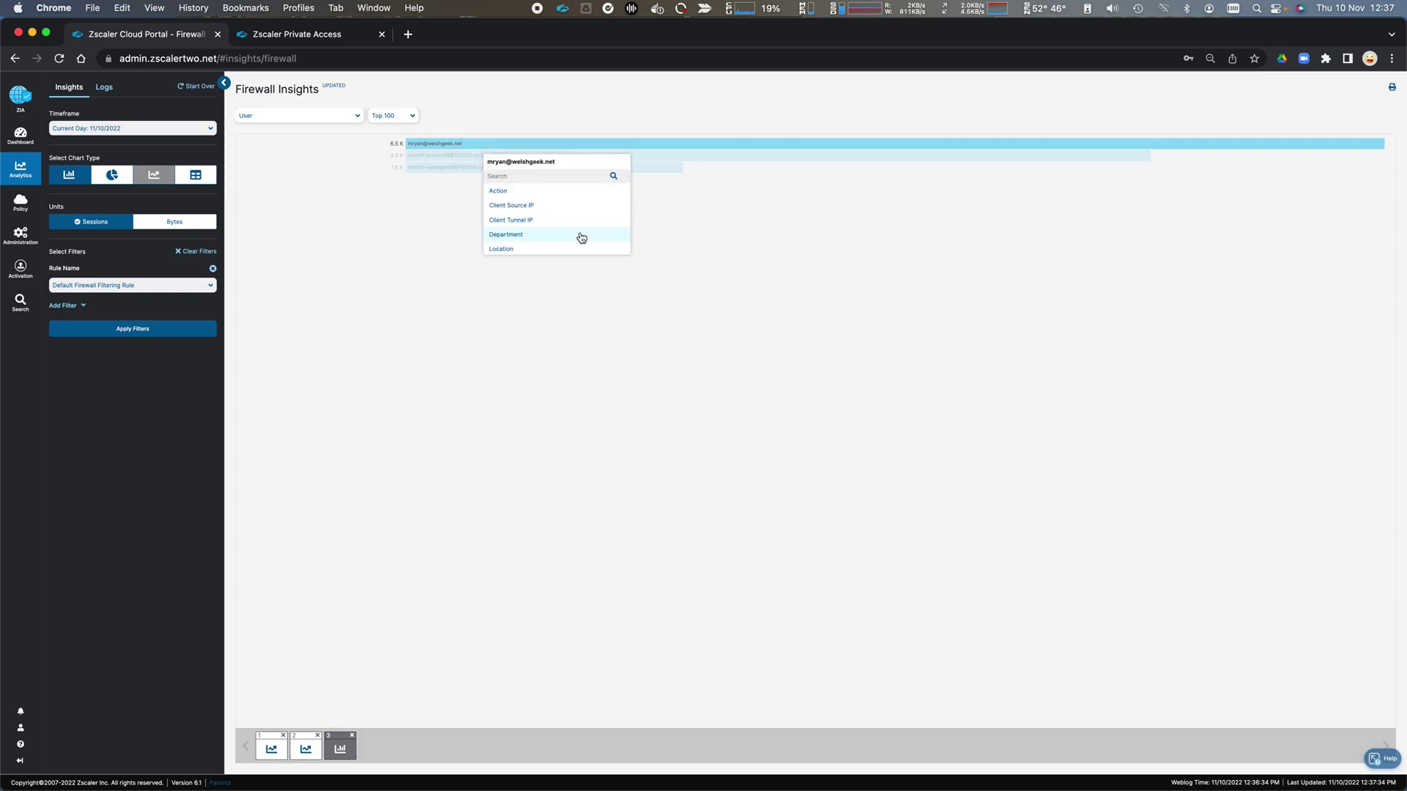
left_click(557, 211)
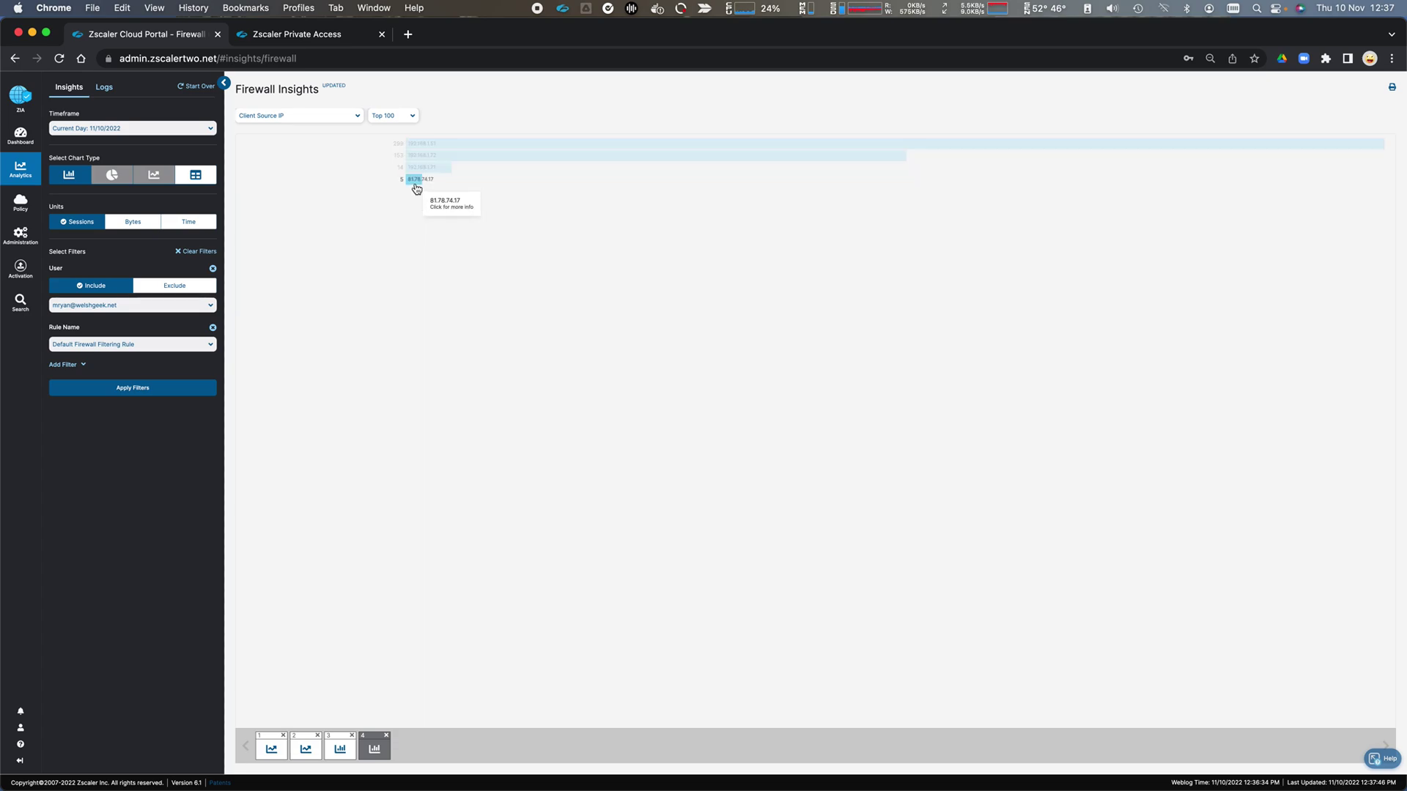
left_click(458, 143)
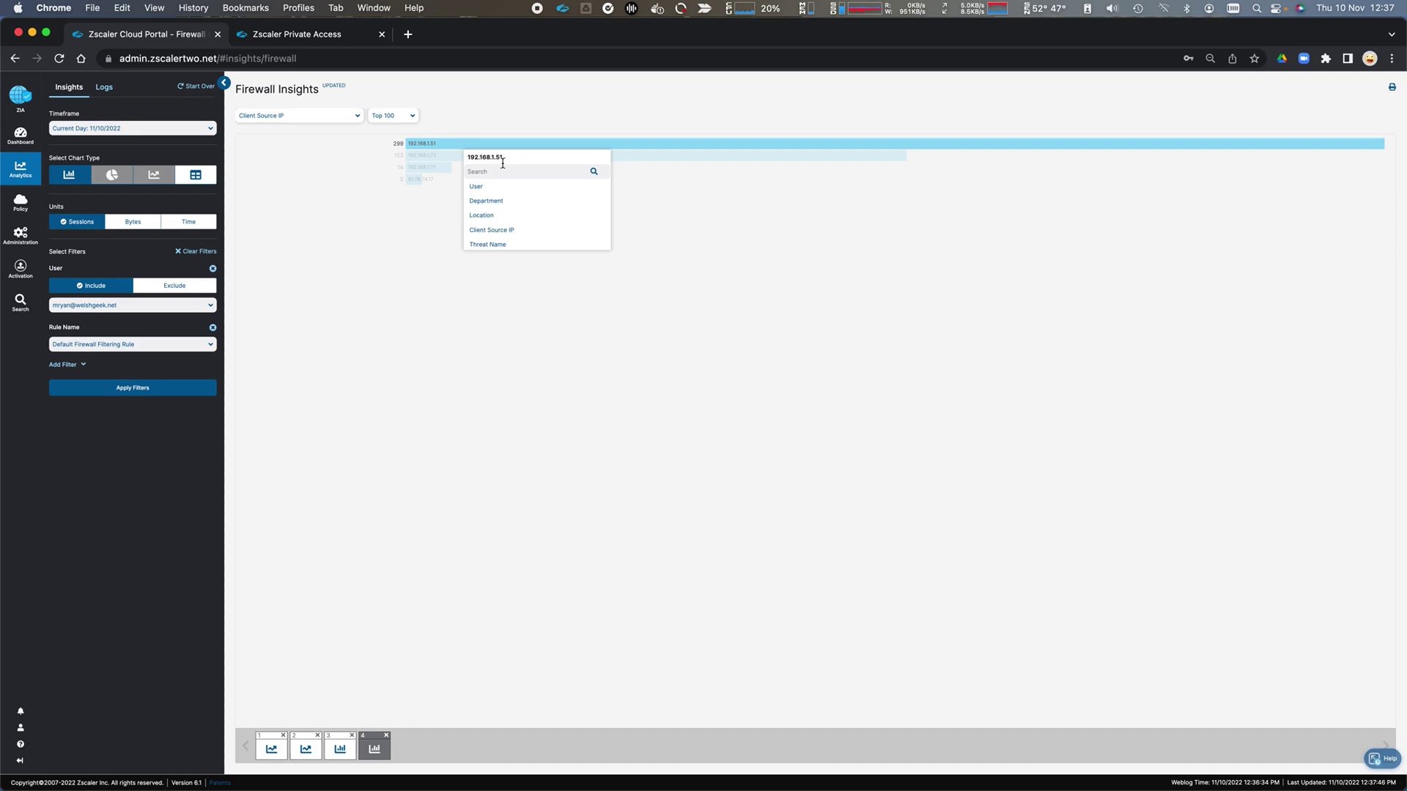
scroll(509, 228, "down", 3)
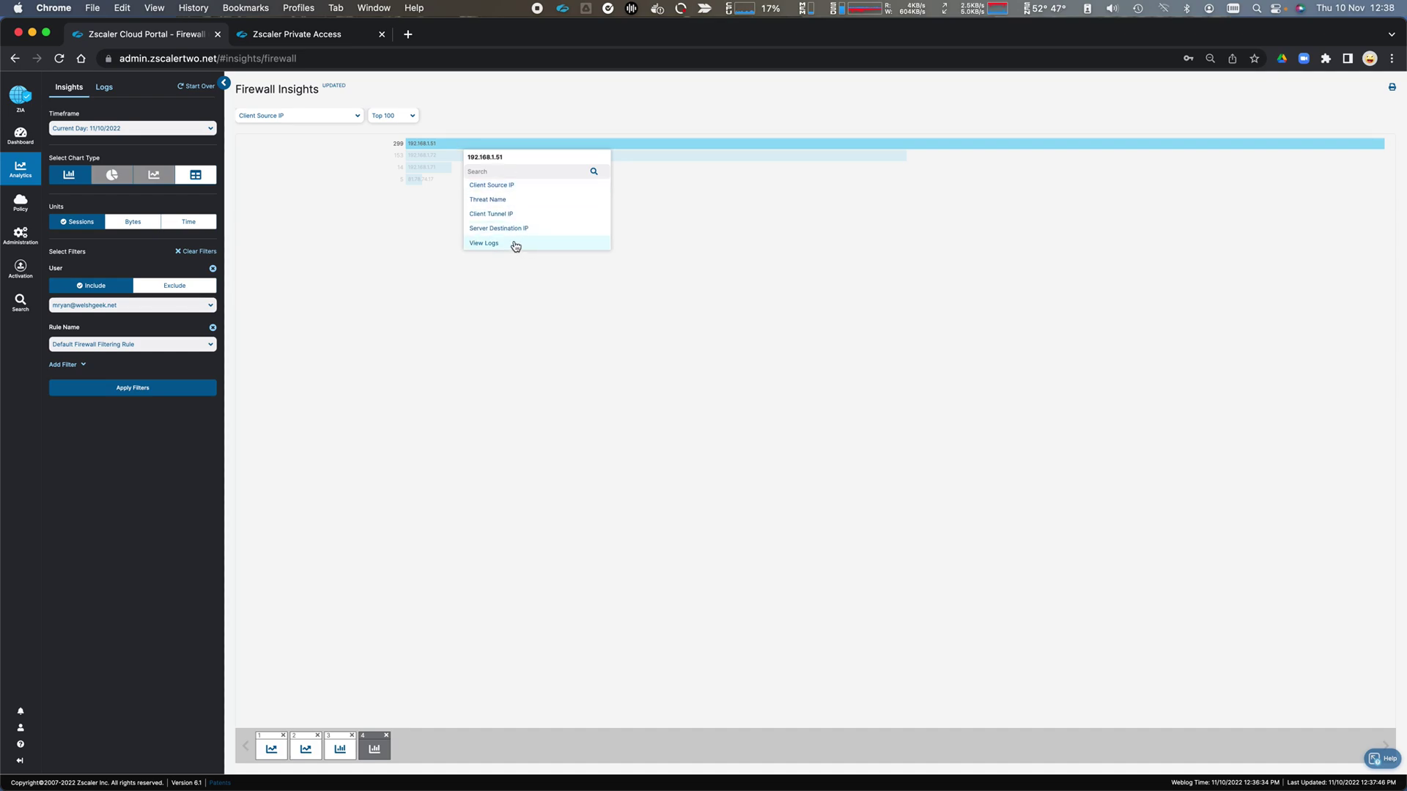
left_click(484, 243)
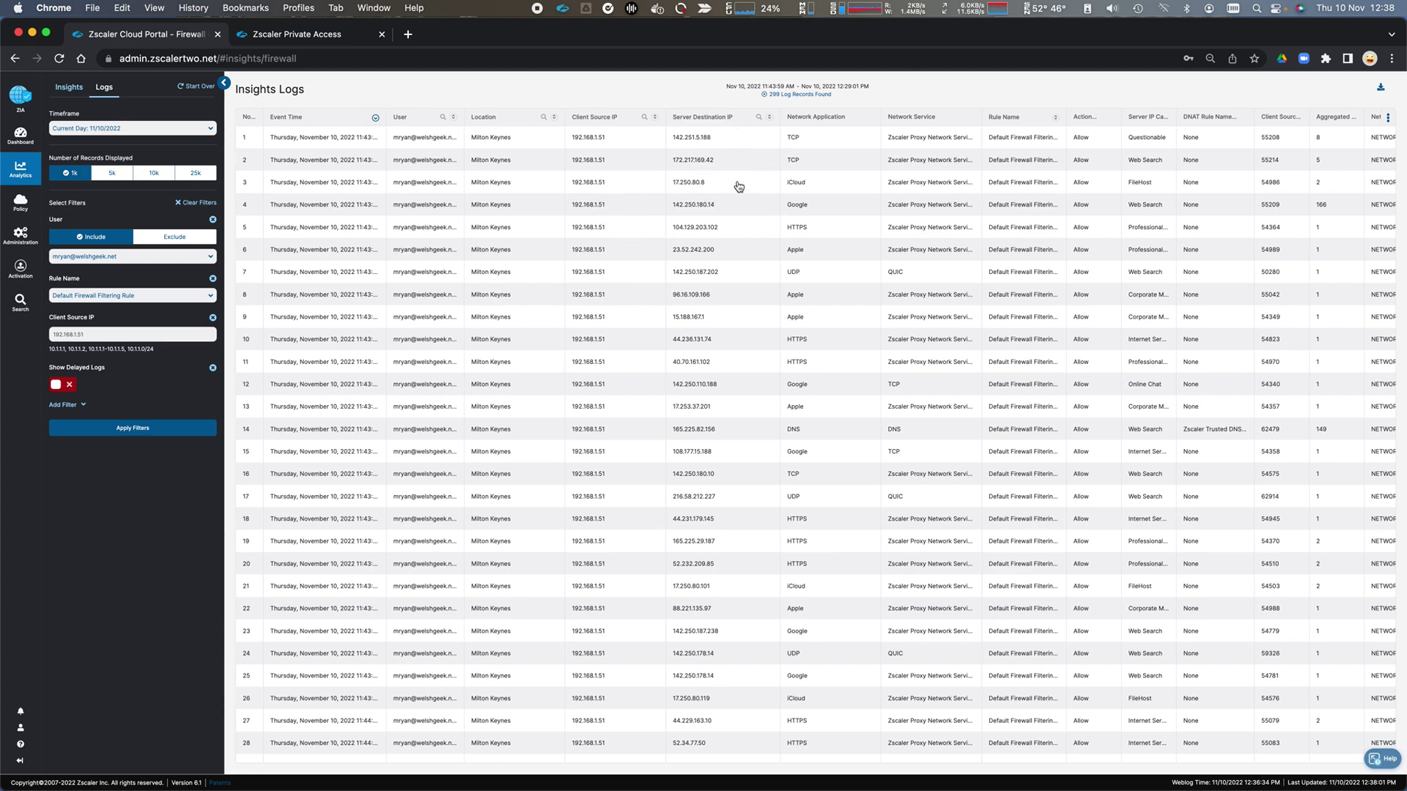
left_click(1388, 118)
scroll(1373, 177, "down", 2)
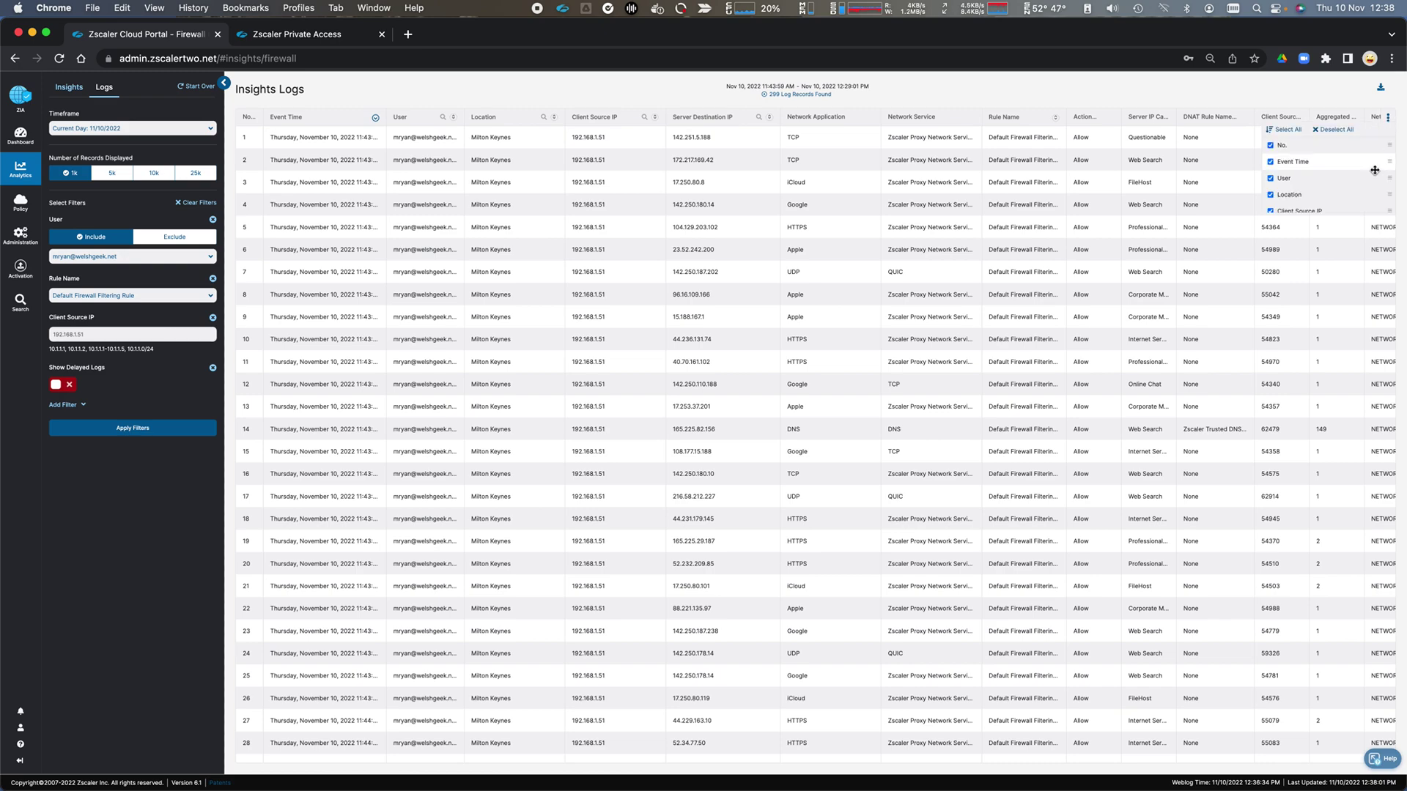
scroll(1374, 177, "down", 4)
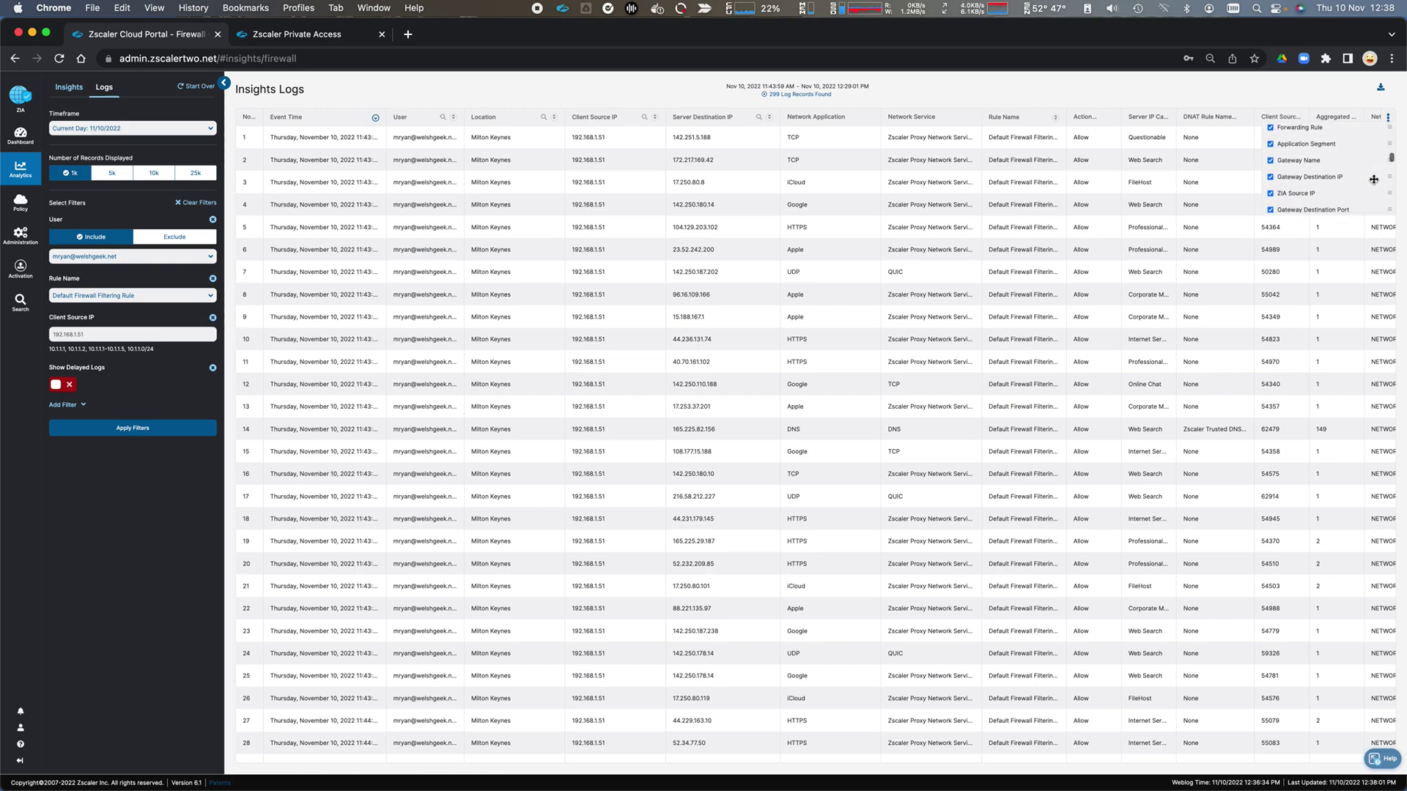
scroll(1373, 180, "down", 3)
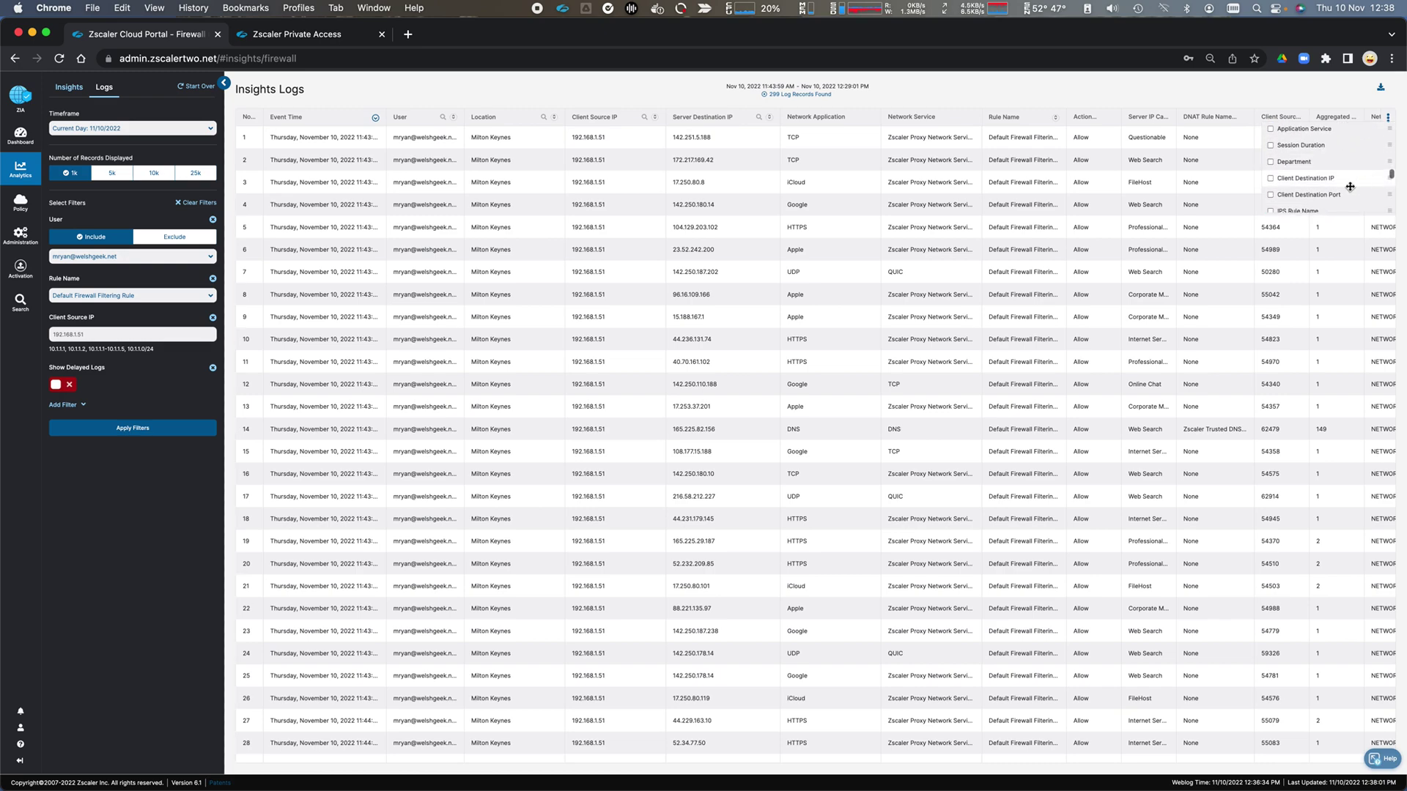
scroll(1352, 197, "down", 3)
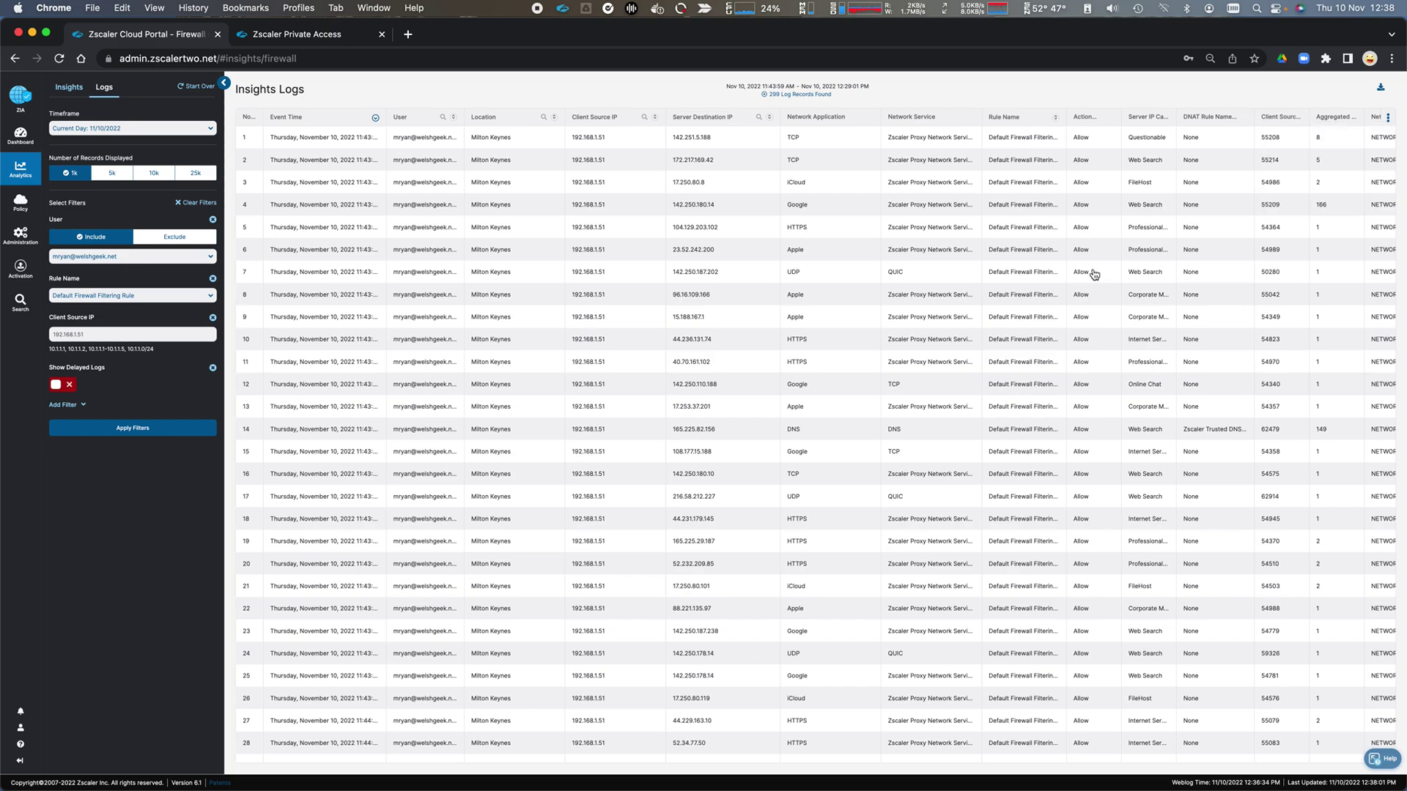
scroll(1094, 275, "right", 8)
scroll(1094, 274, "right", 8)
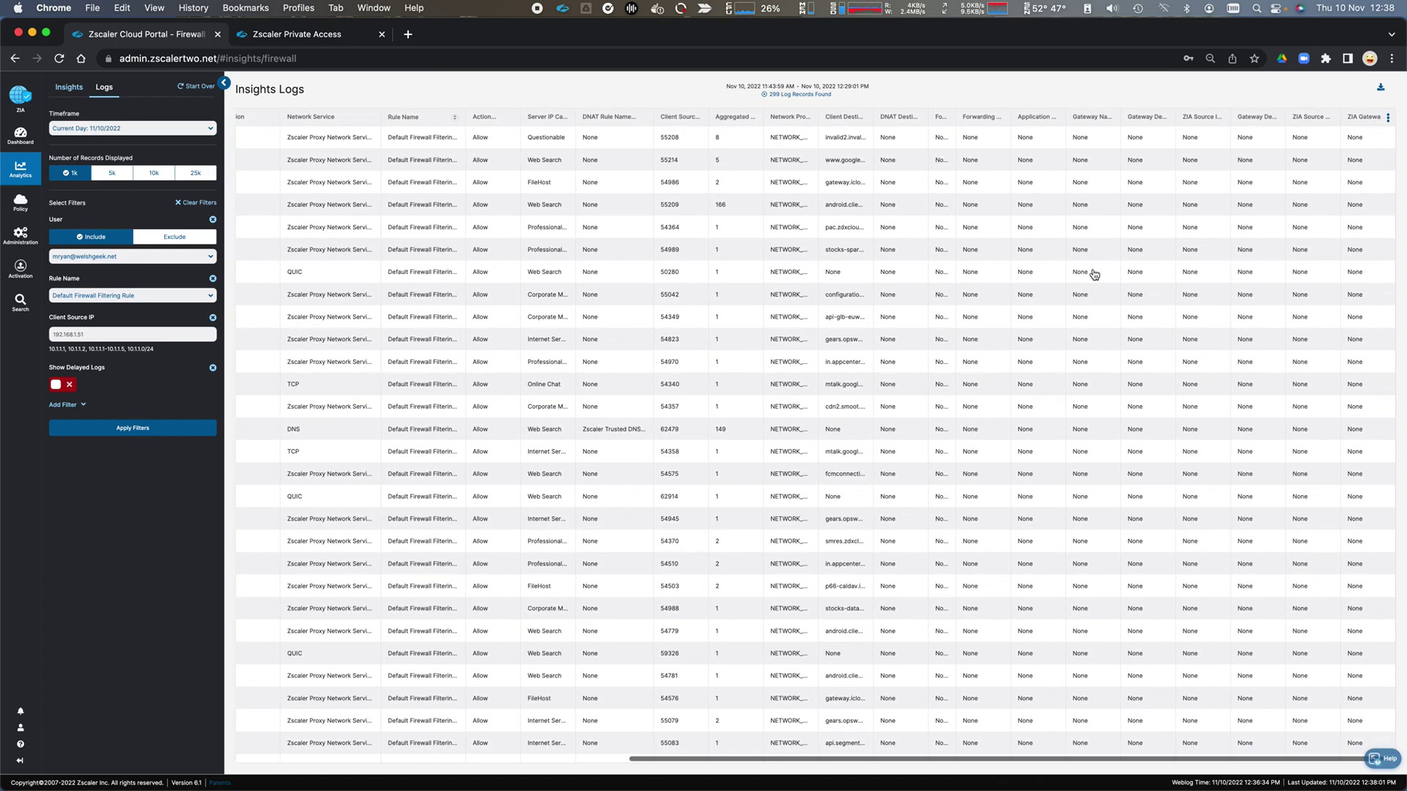
left_click_drag(874, 117, 929, 118)
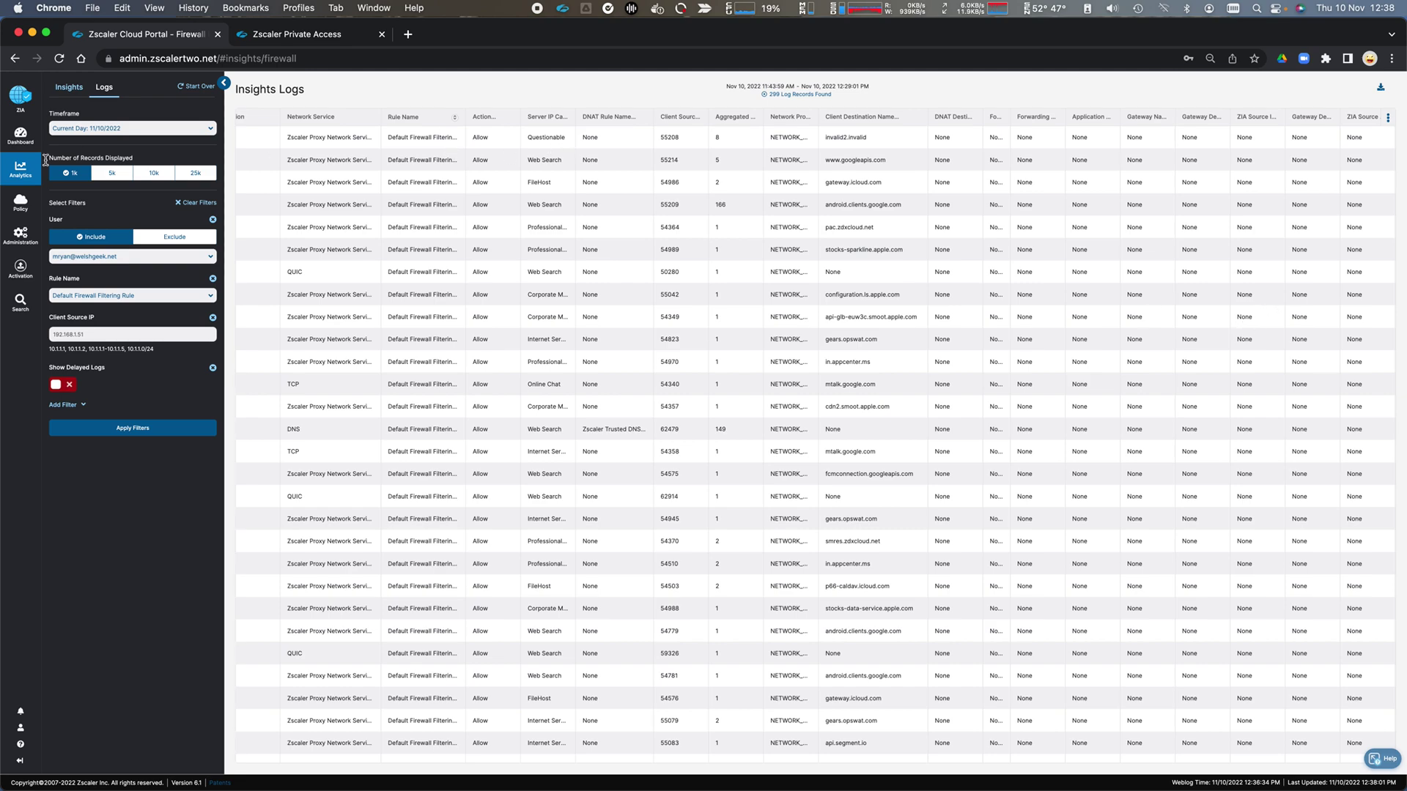
mouse_move(27, 174)
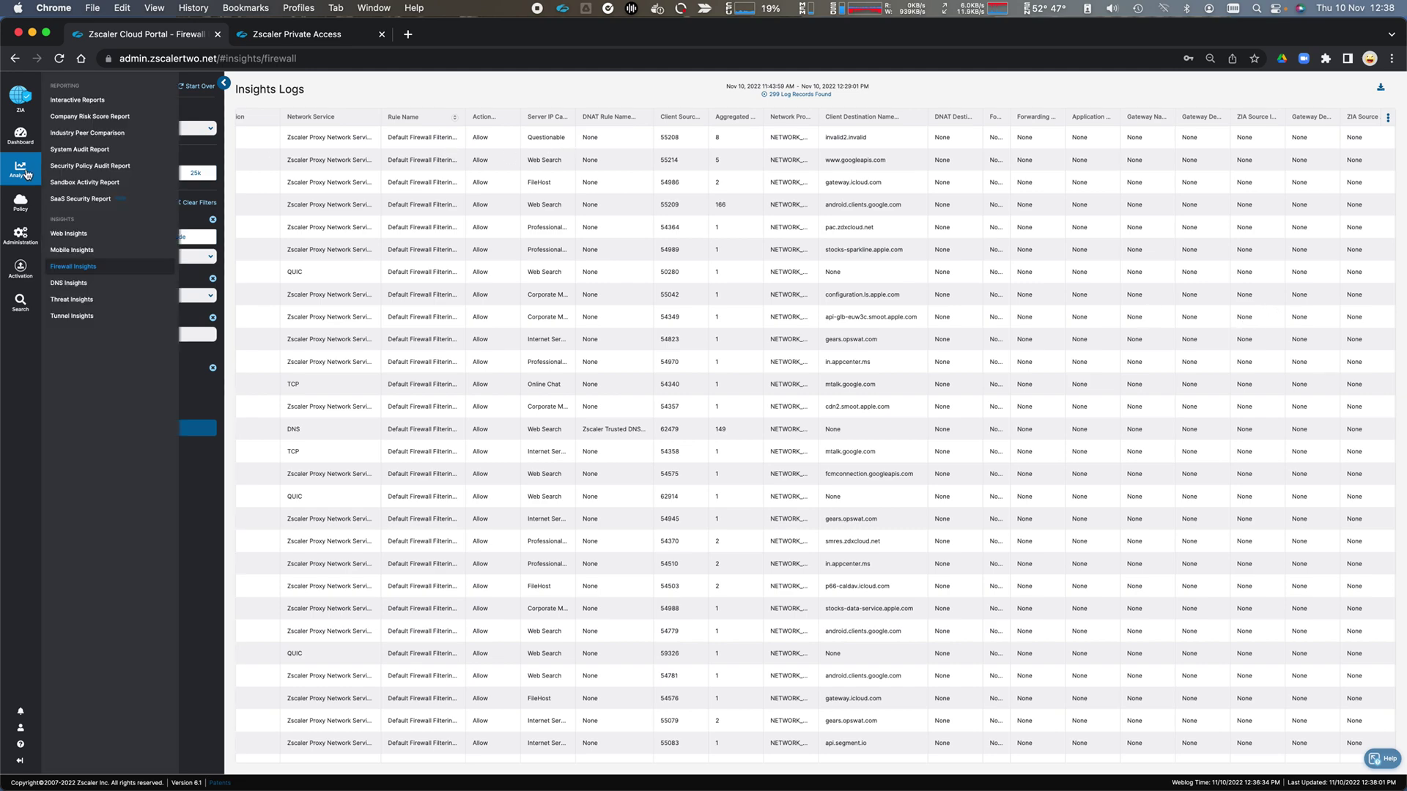
Switch to DNS Insights and view the raw logs behind the latest chart point
left_click(88, 286)
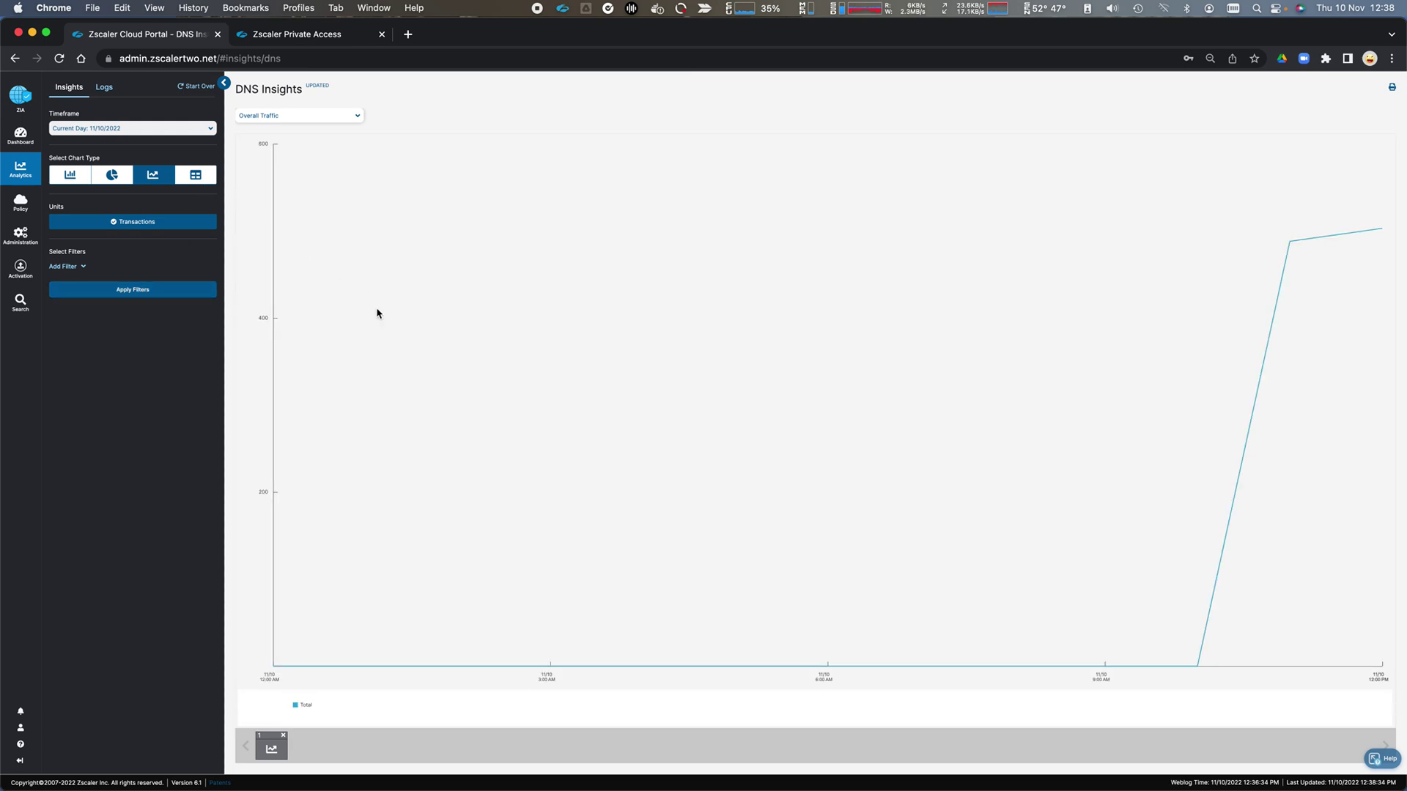
left_click(1348, 236)
scroll(1322, 338, "down", 5)
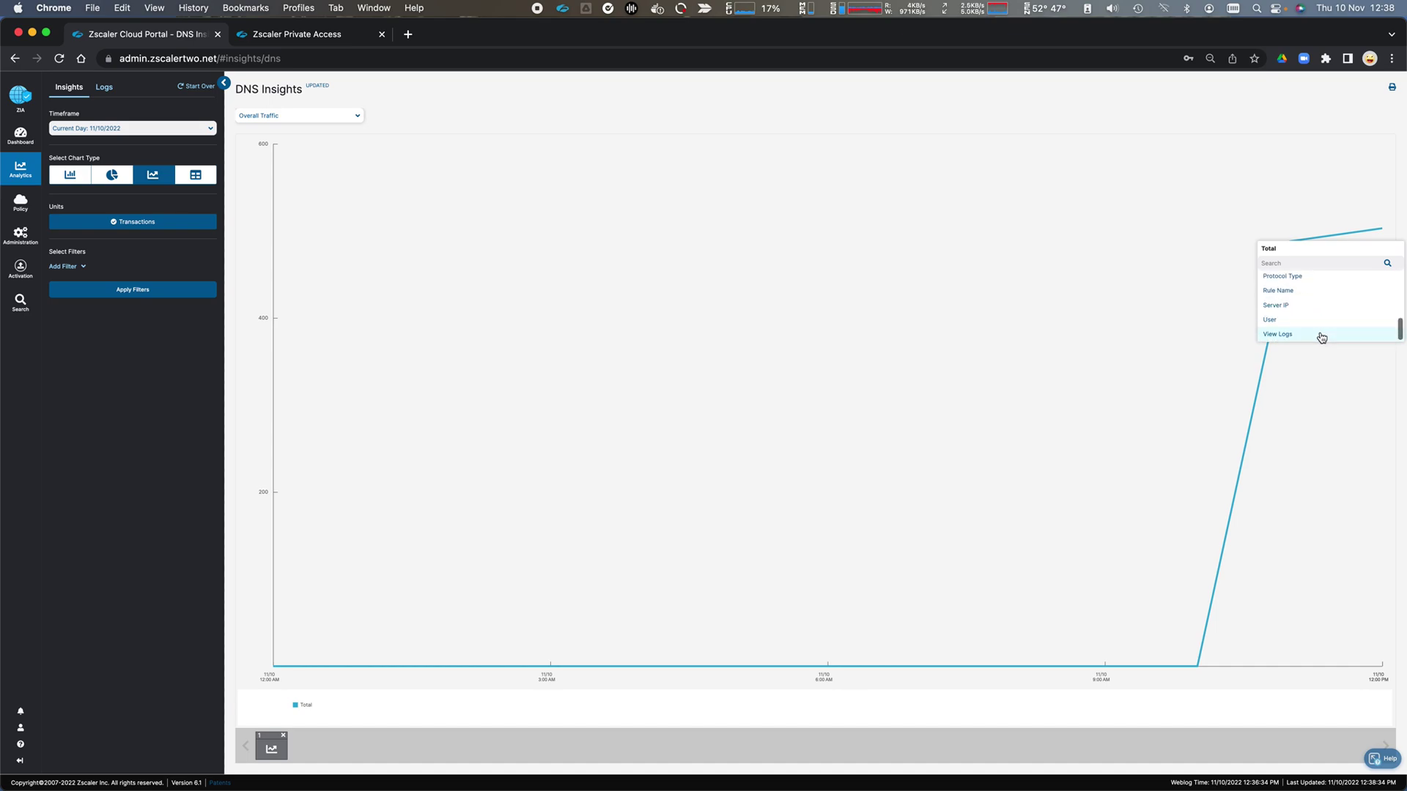
left_click(1307, 336)
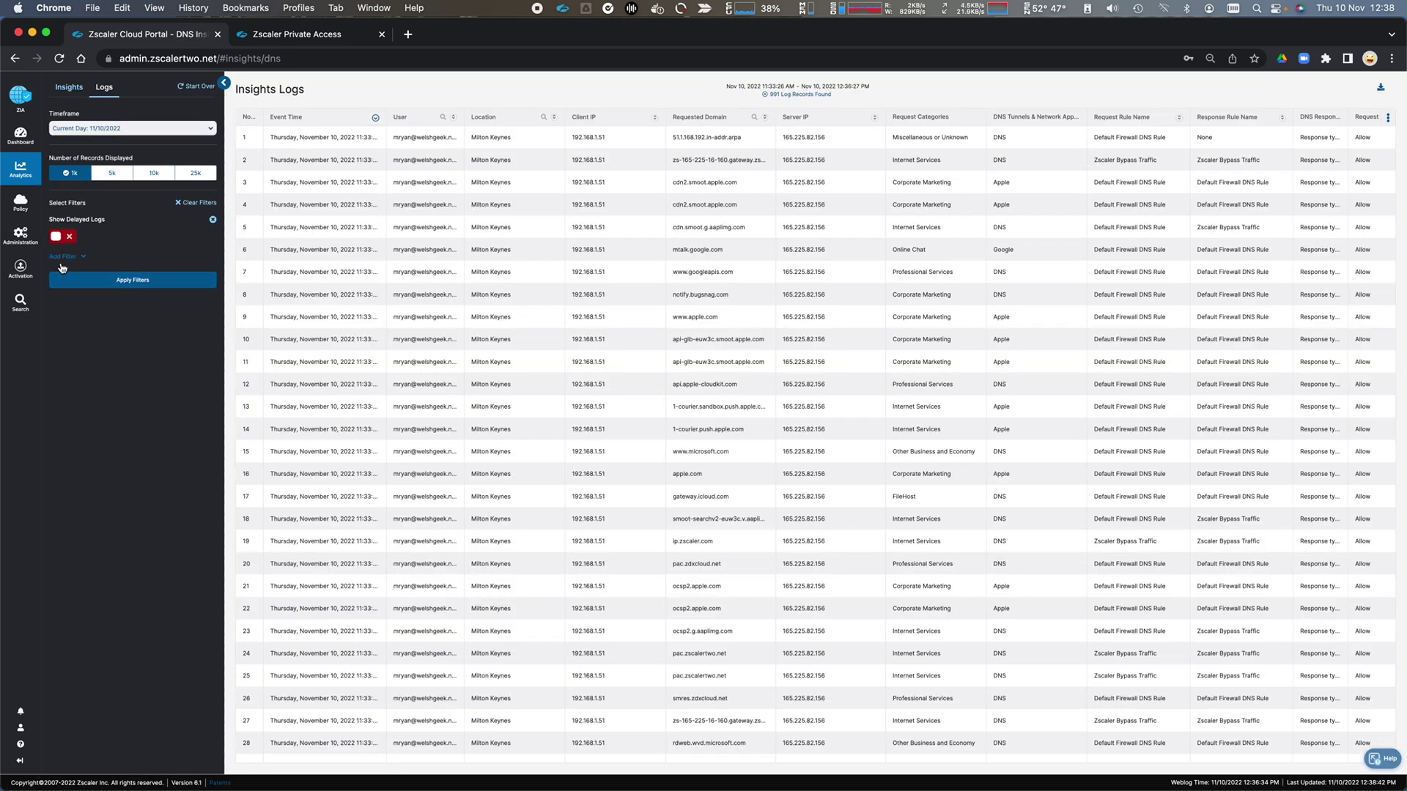
Review the available log filters without adding any, then scroll across the DNS log table
left_click(79, 258)
scroll(125, 323, "down", 5)
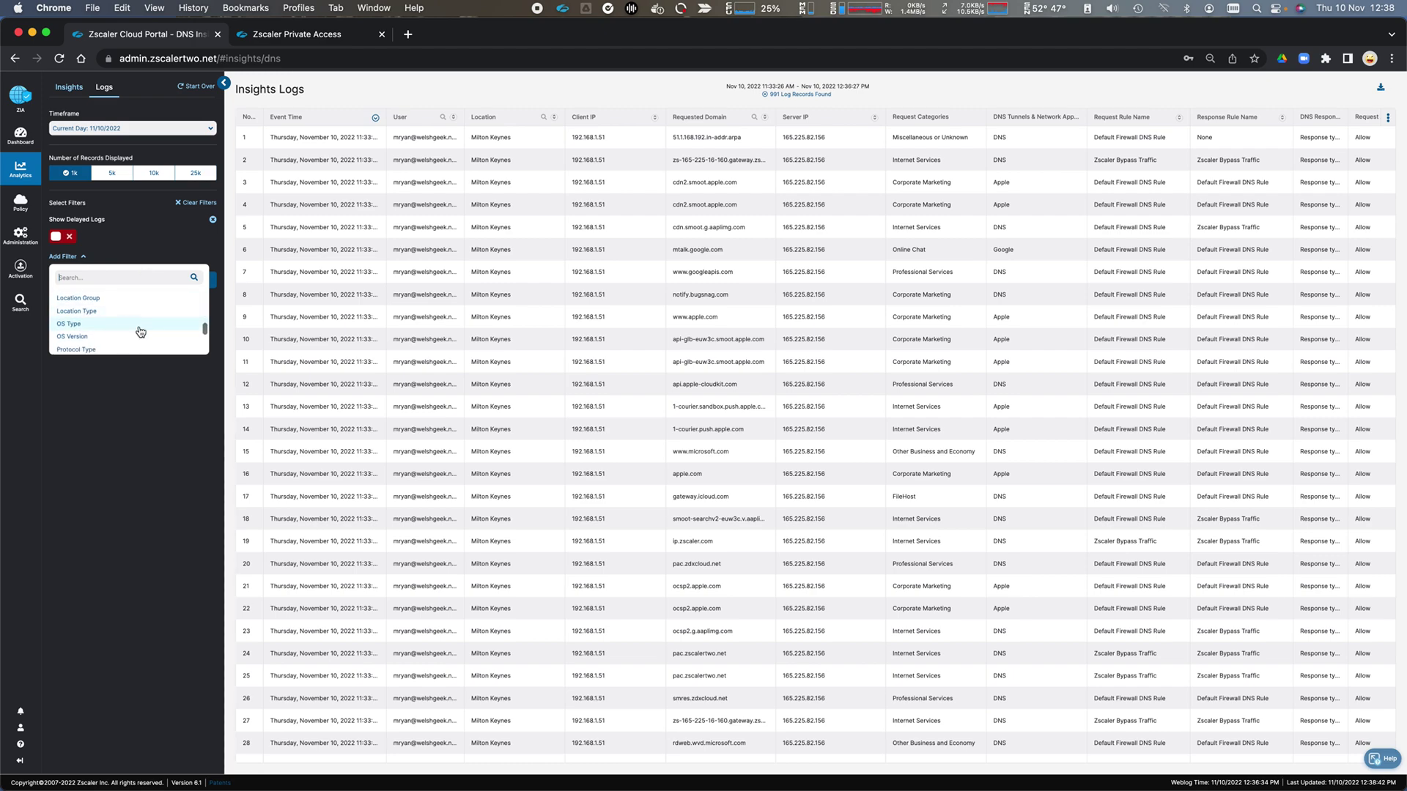
left_click(131, 419)
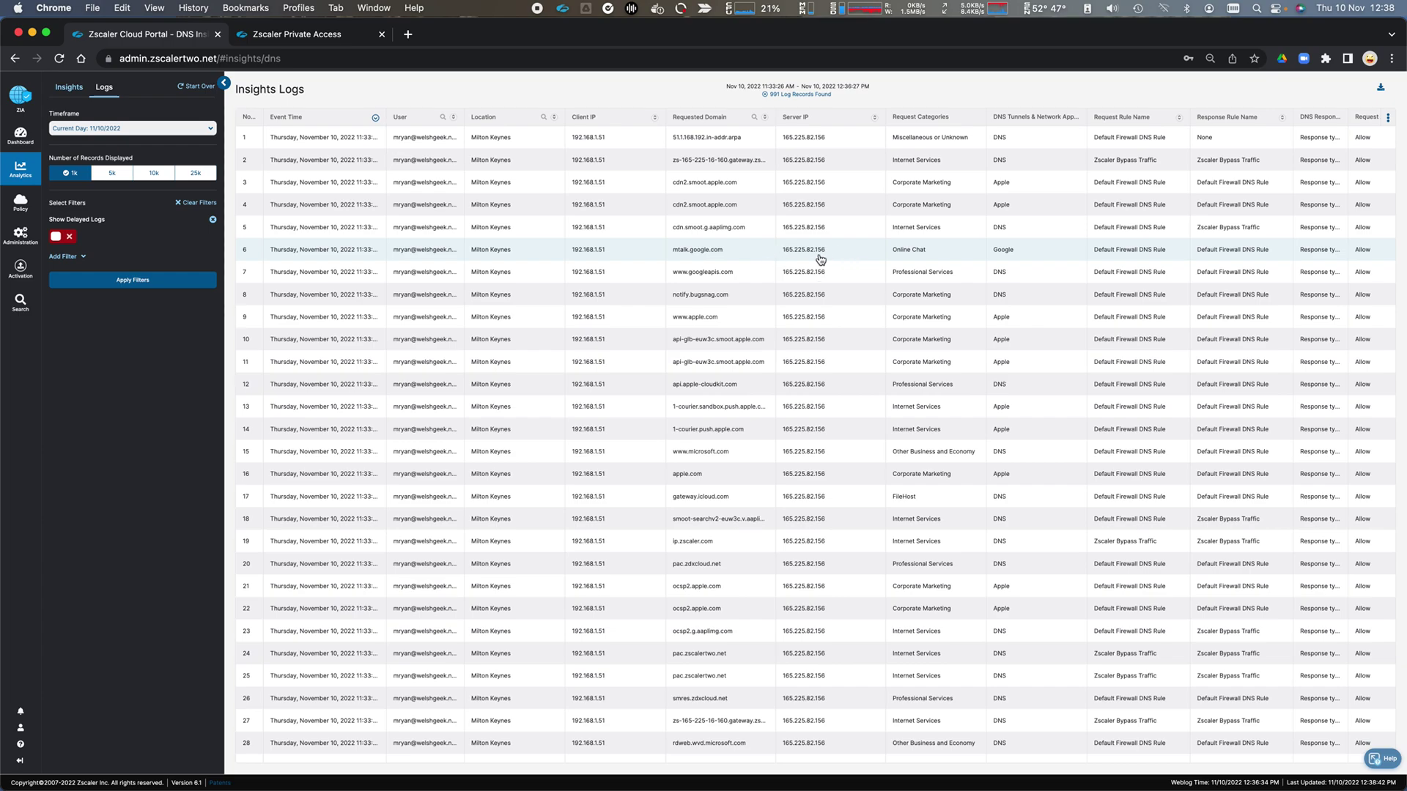
scroll(1009, 263, "right", 10)
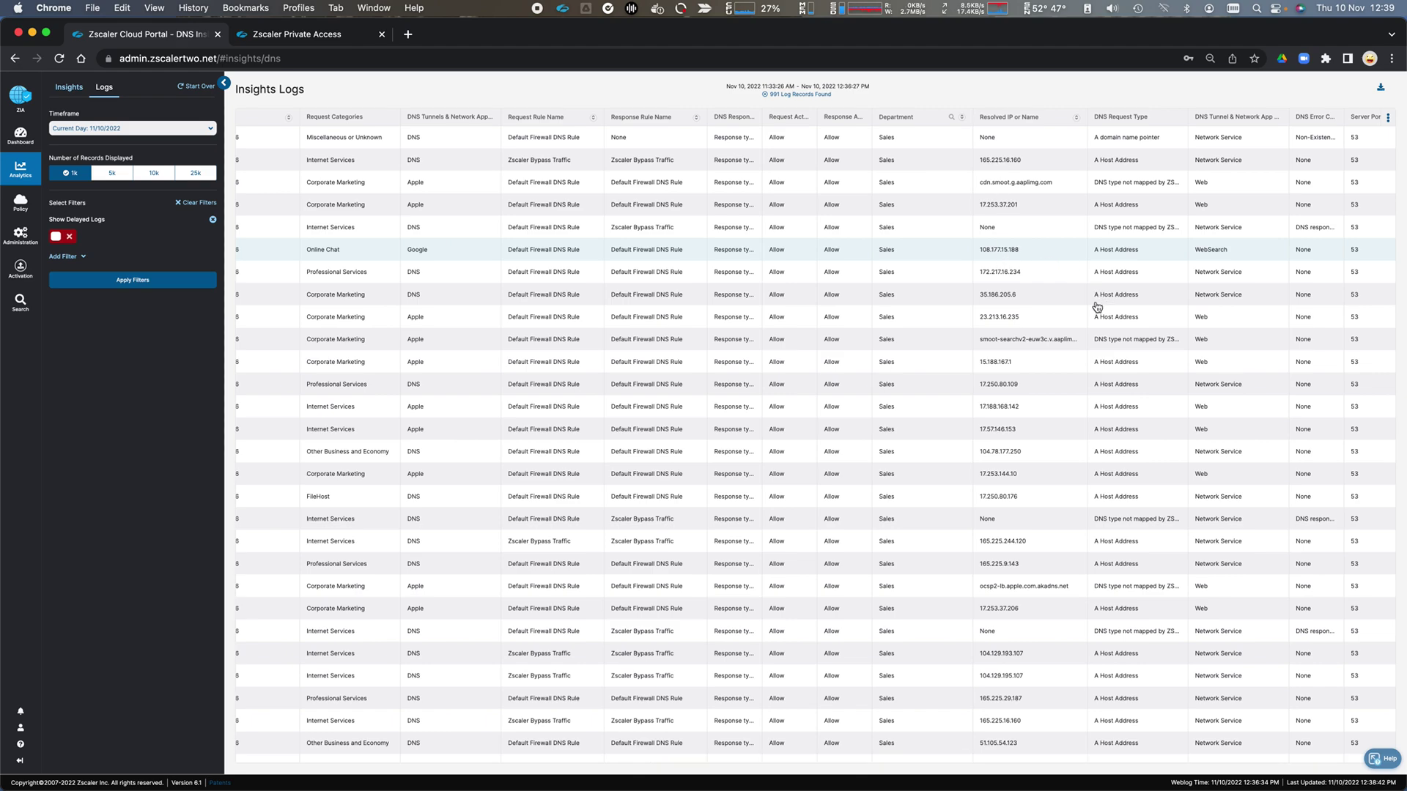
scroll(1138, 314, "right", 1)
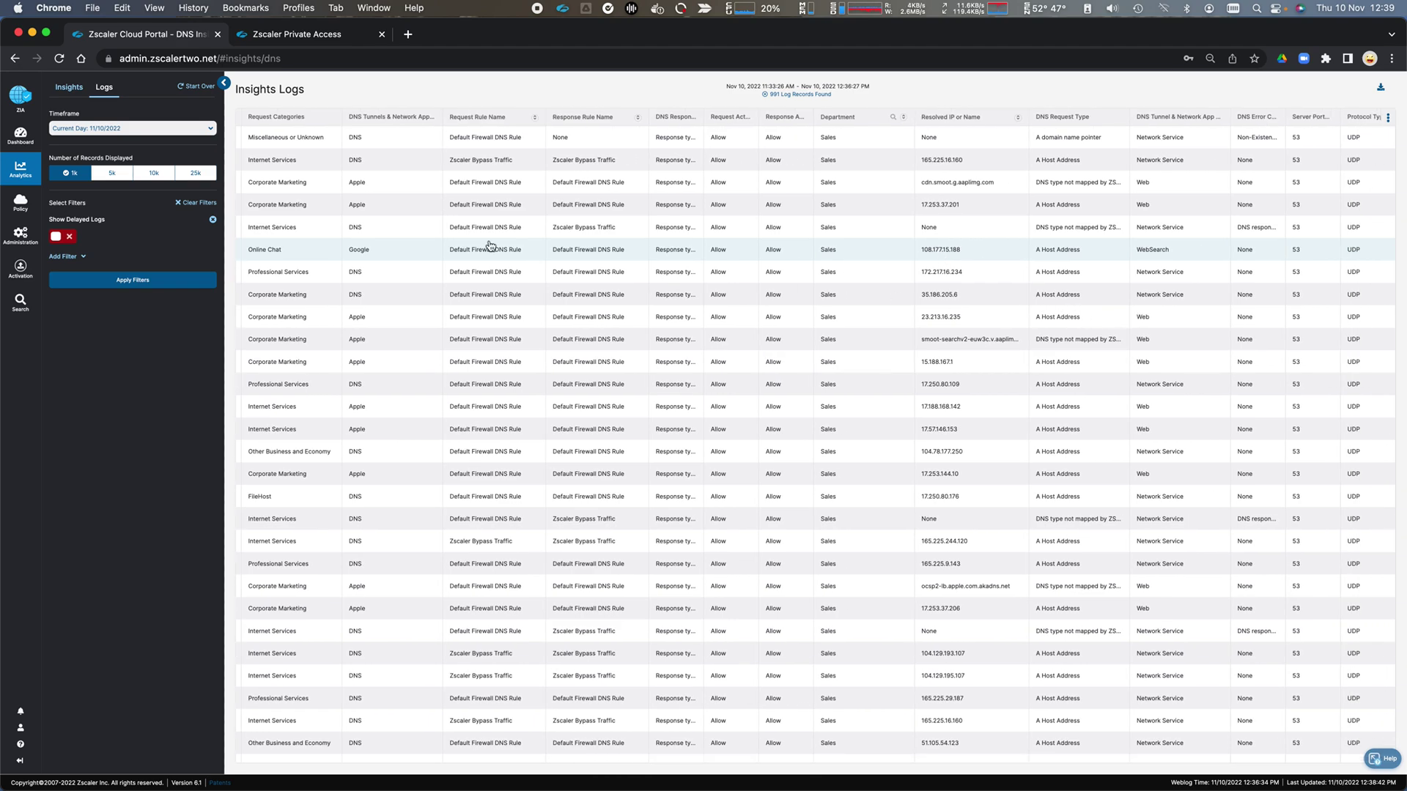
mouse_move(20, 167)
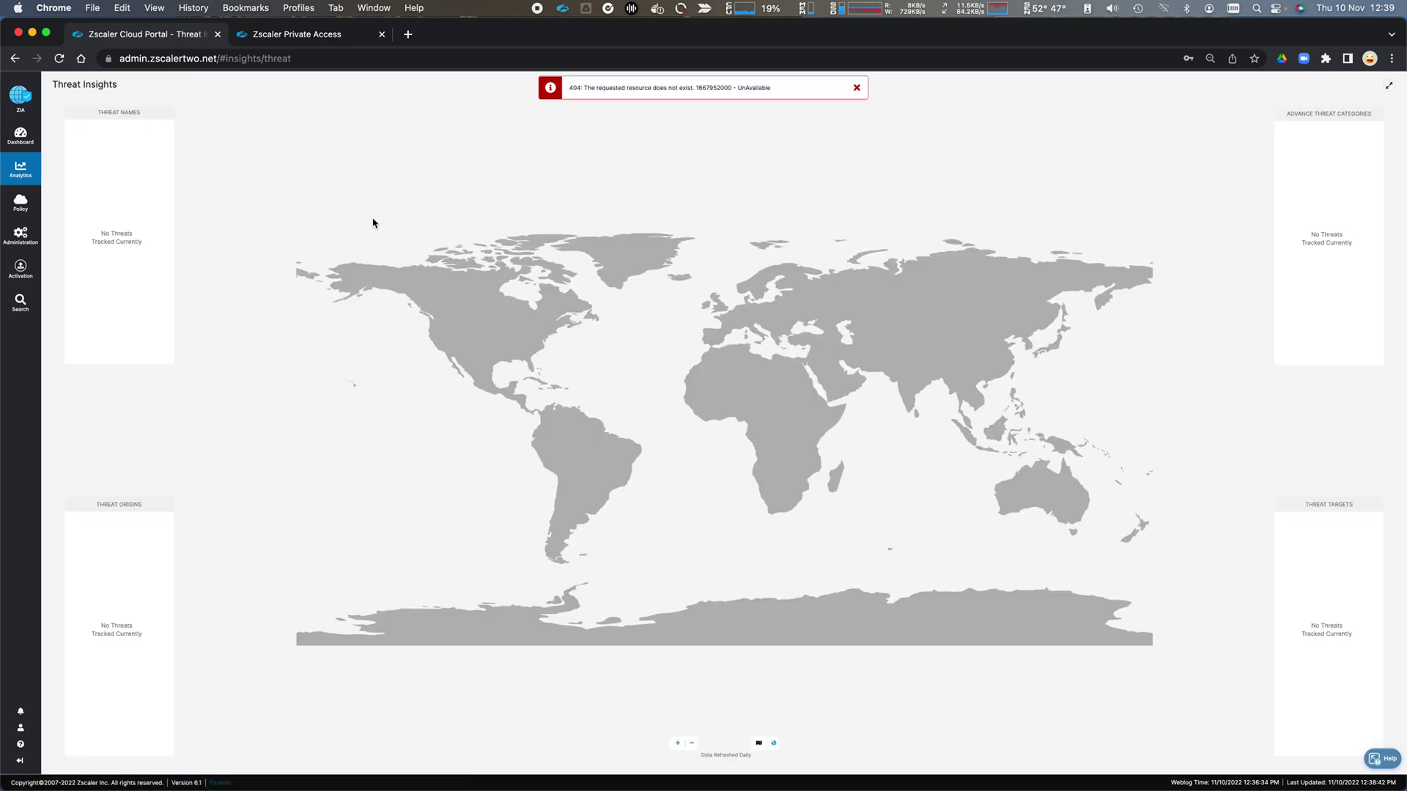
Dismiss the Threat Insights 404 error, return to DNS Insights, then move on to Tunnel Insights
left_click(857, 89)
left_click(21, 168)
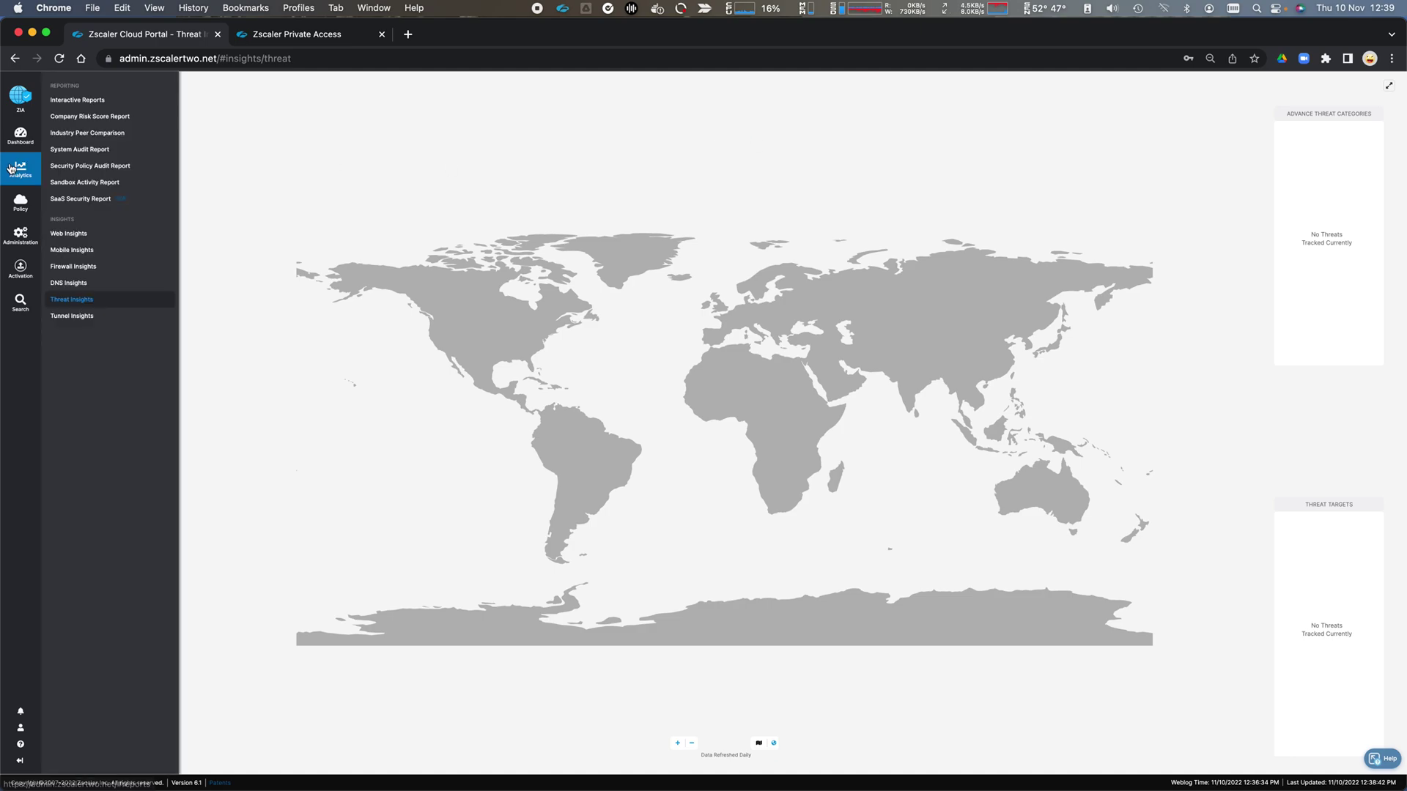
left_click(80, 284)
left_click(21, 168)
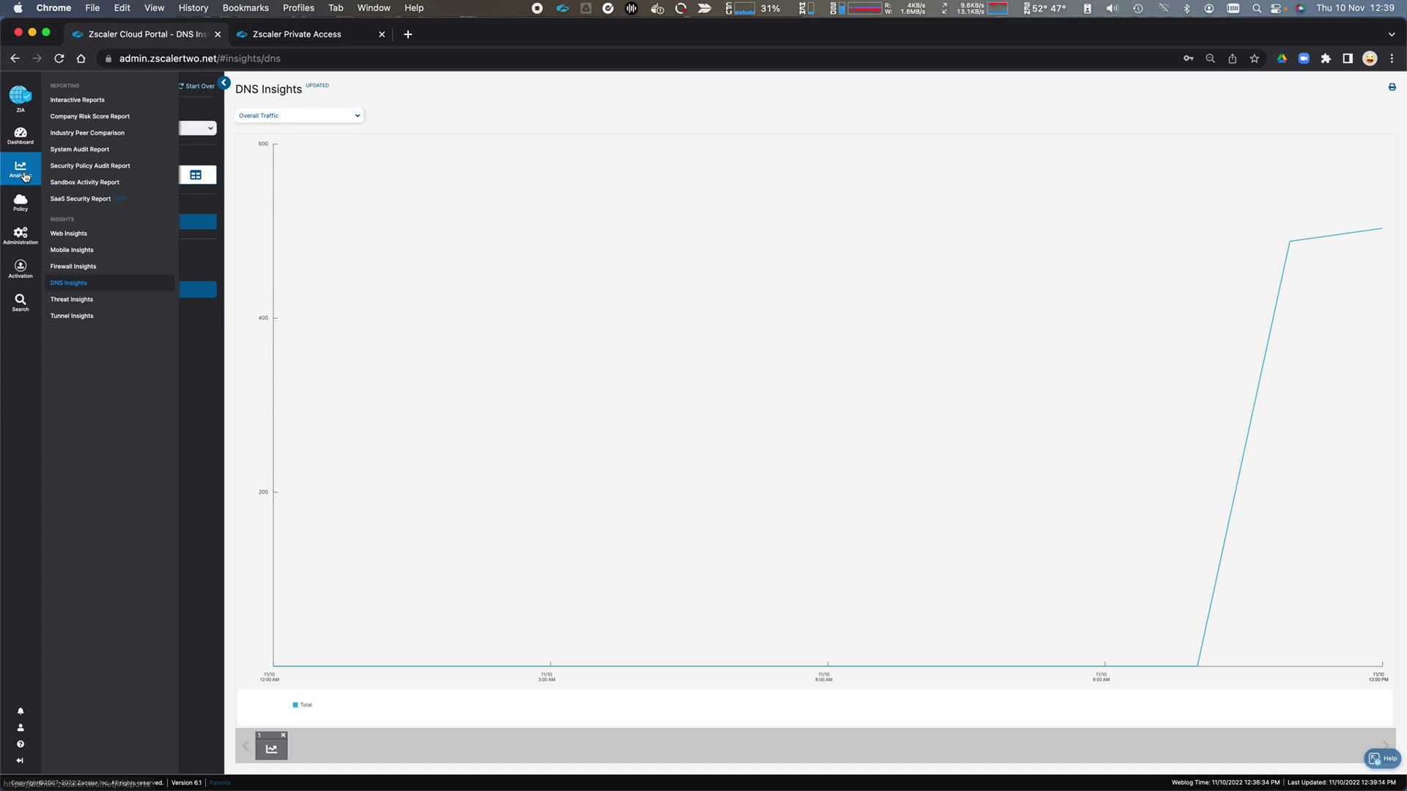
left_click(73, 317)
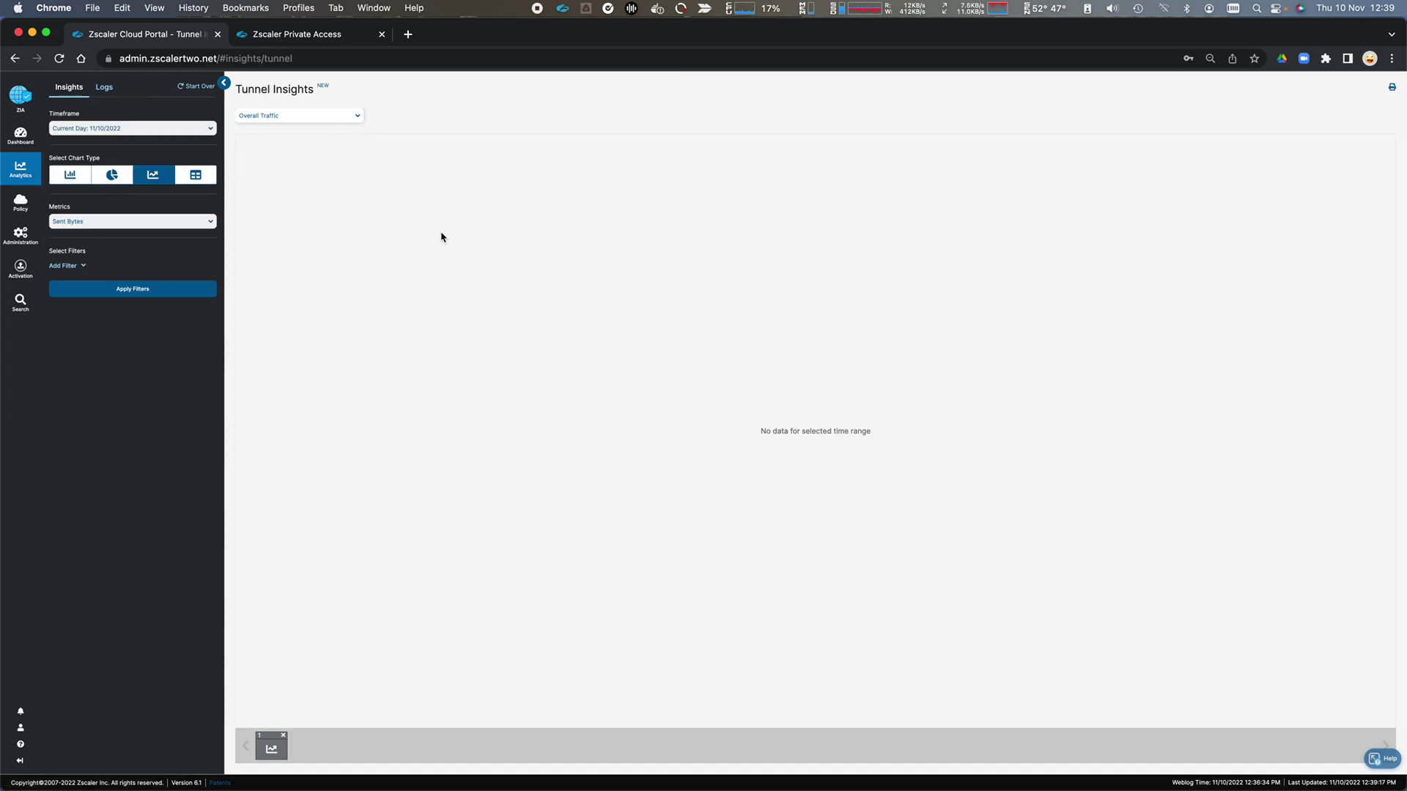
Apply a Current Month timeframe to Tunnel Insights, then switch it to Previous Month (10/1–10/31/2022)
left_click(135, 130)
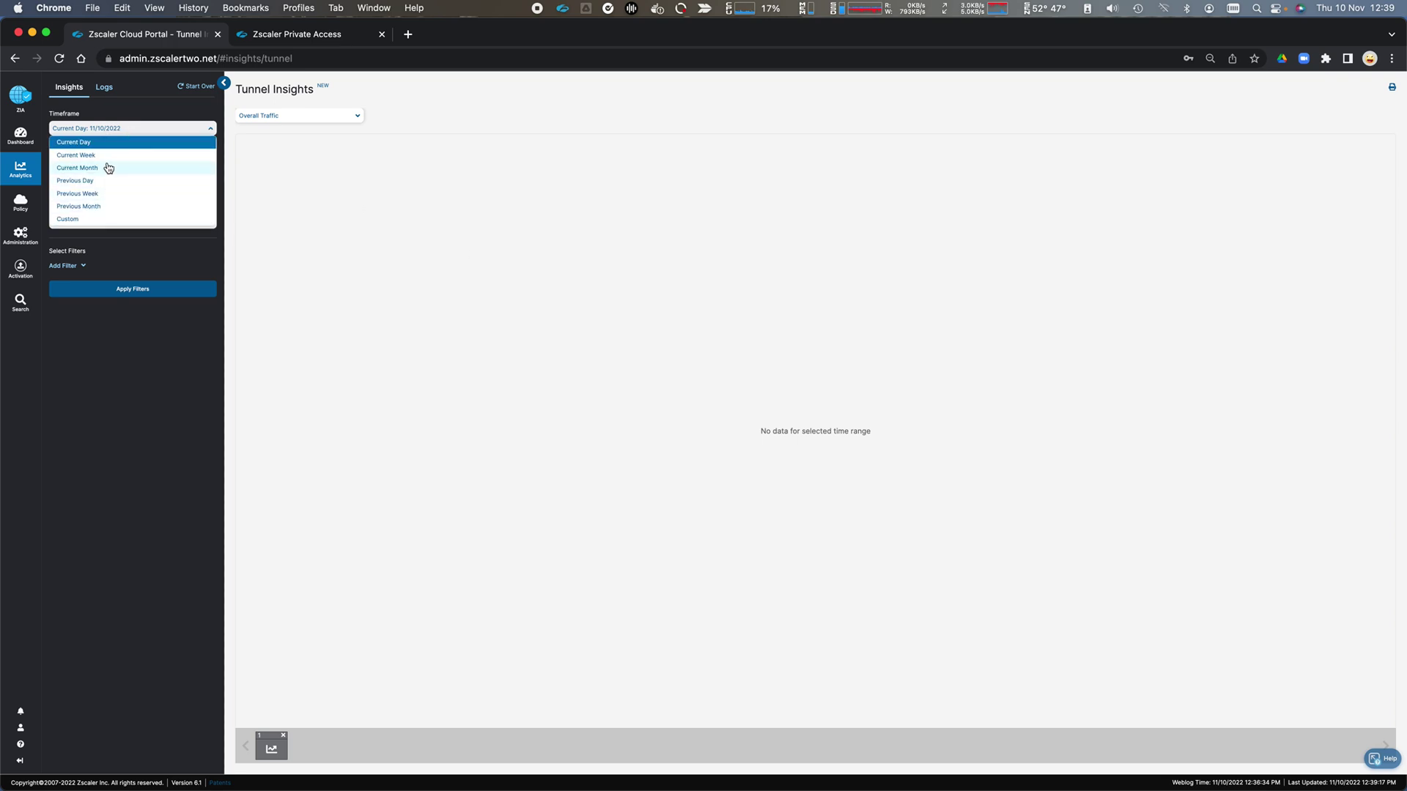
left_click(105, 169)
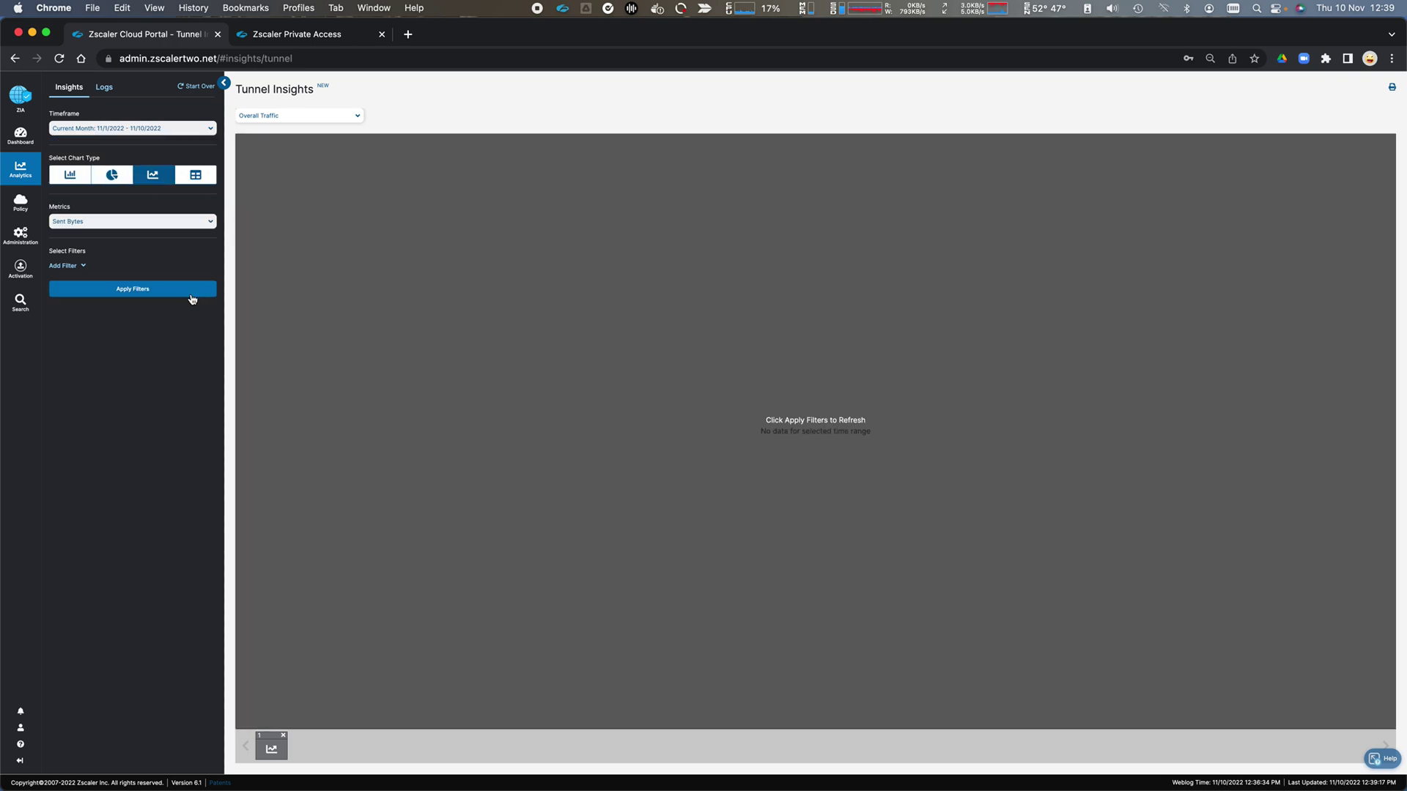
left_click(140, 291)
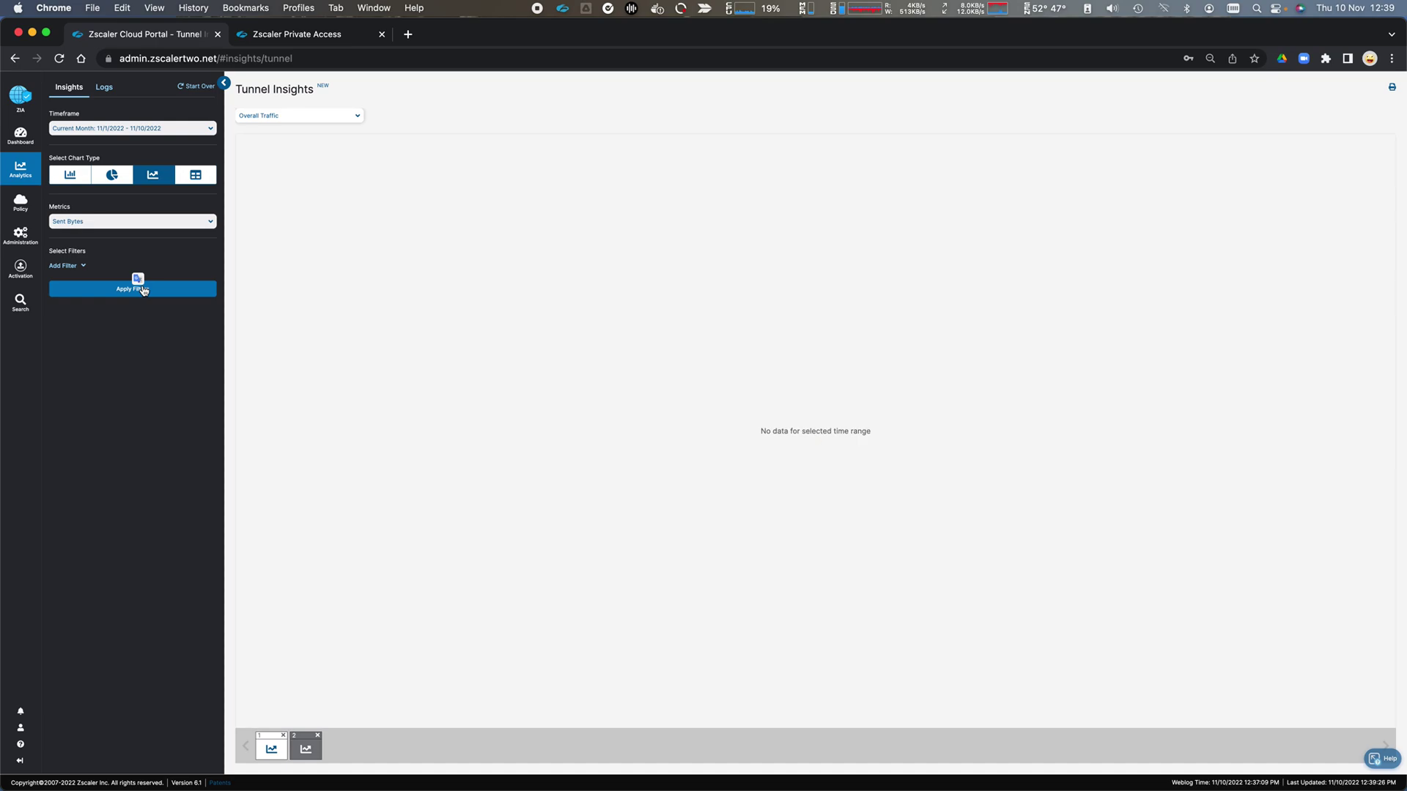
left_click(148, 132)
left_click(127, 207)
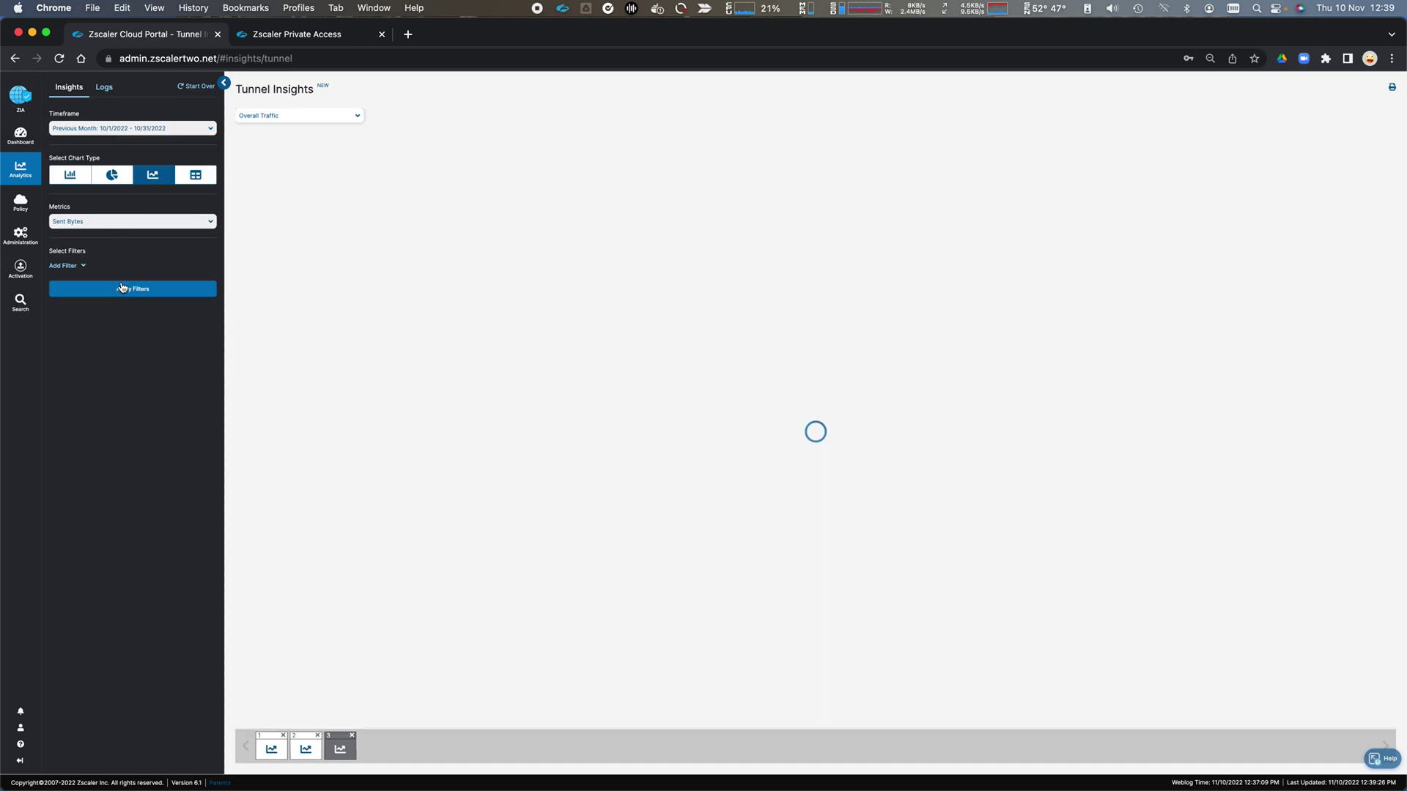
mouse_move(15, 176)
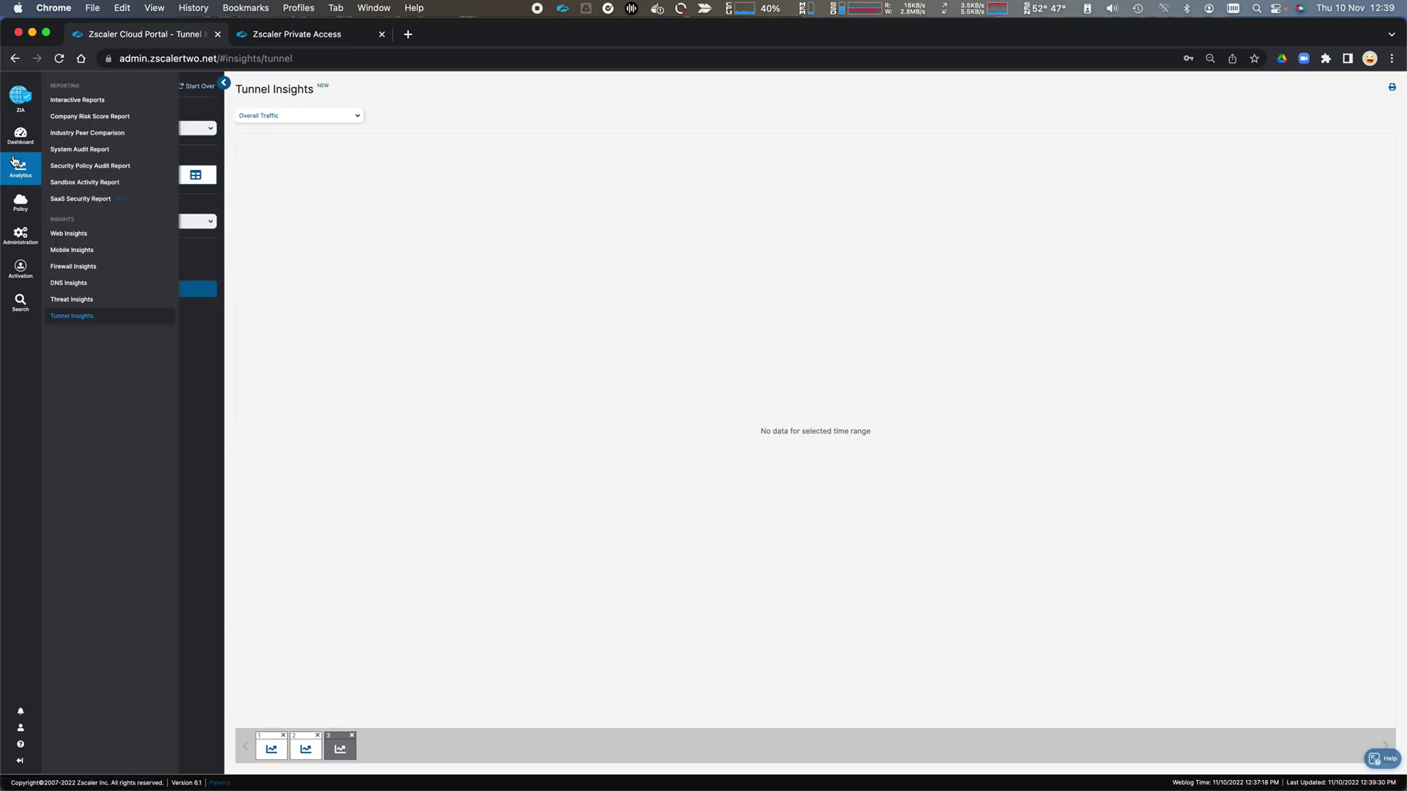
Switch to DNS Insights and load today's 1000 DNS log records on the Logs tab
left_click(69, 283)
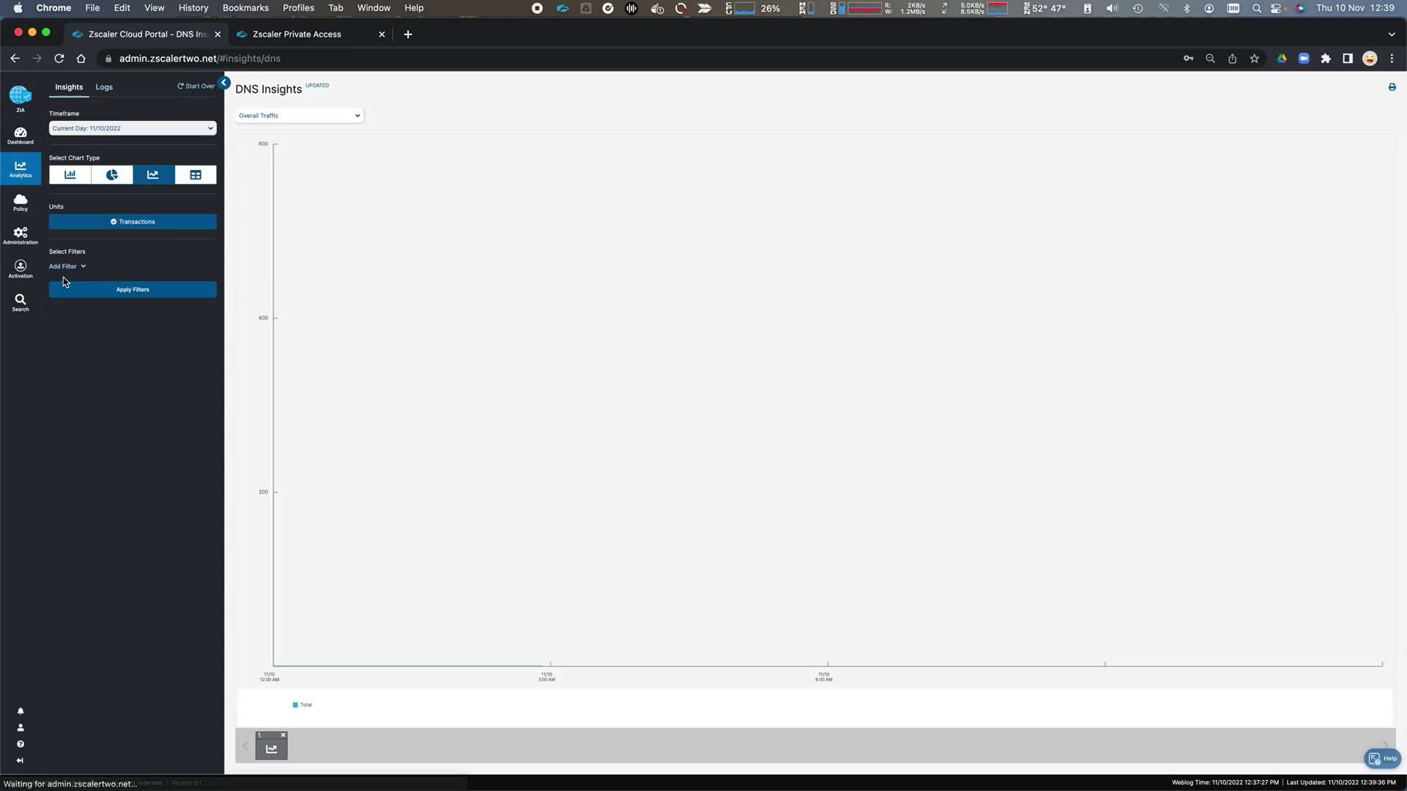
left_click(93, 88)
left_click(160, 247)
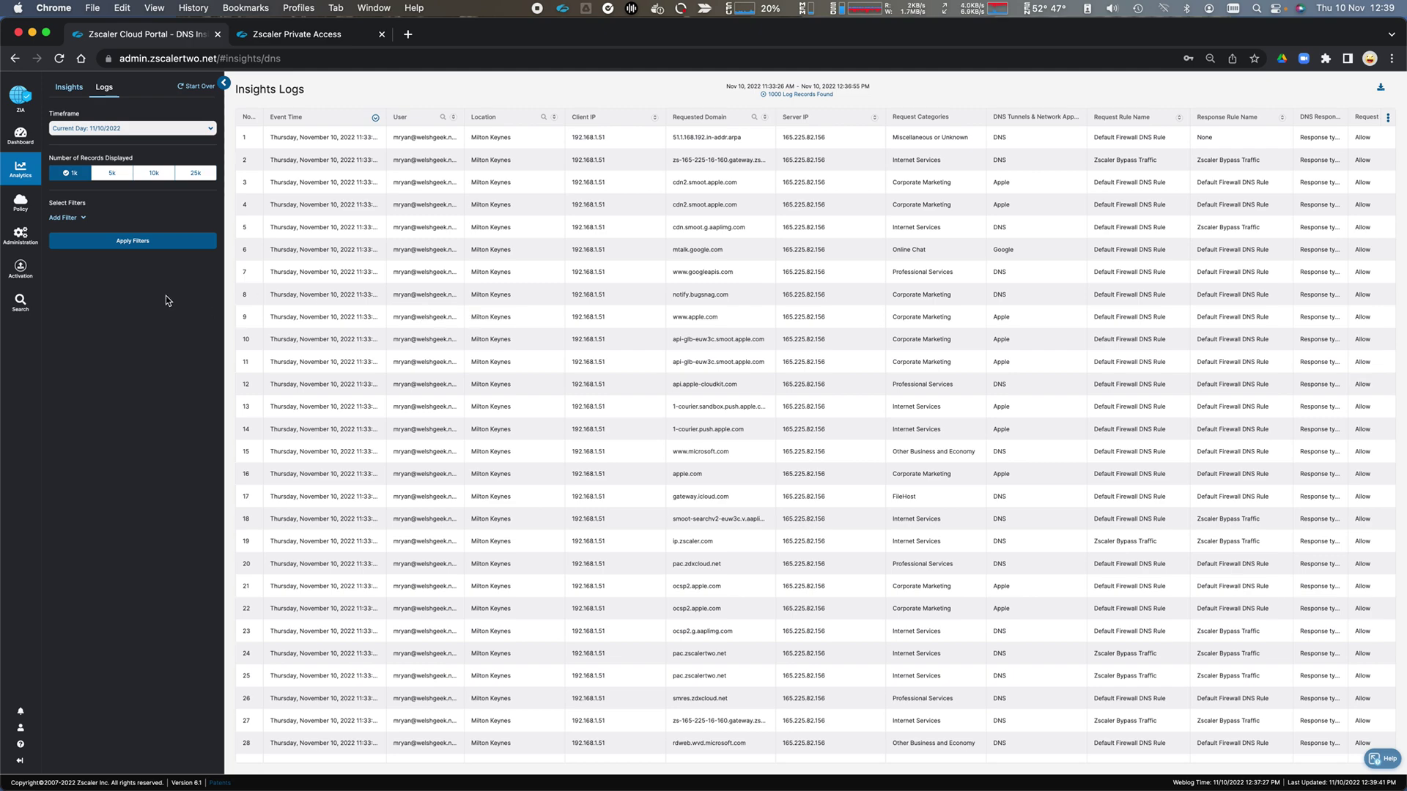
mouse_move(14, 169)
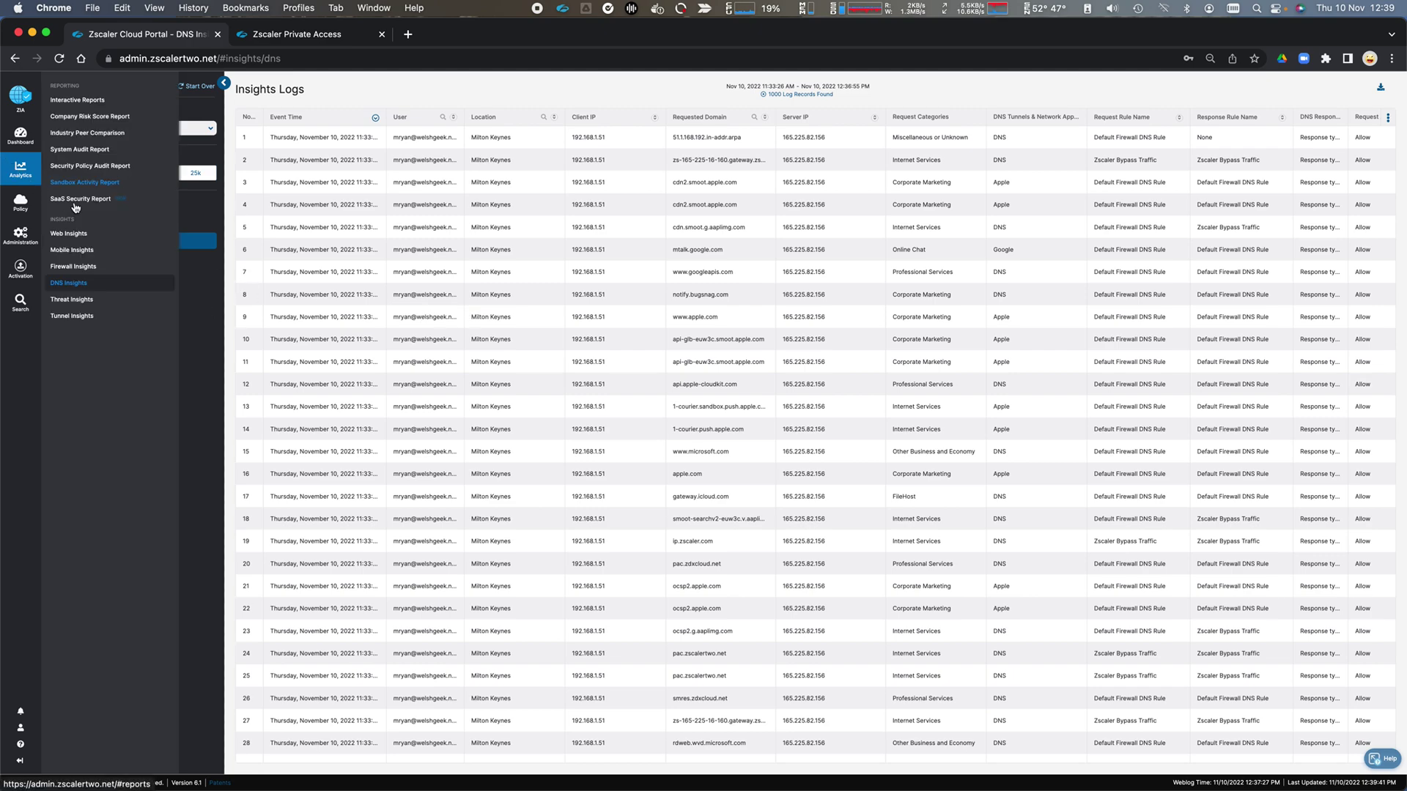